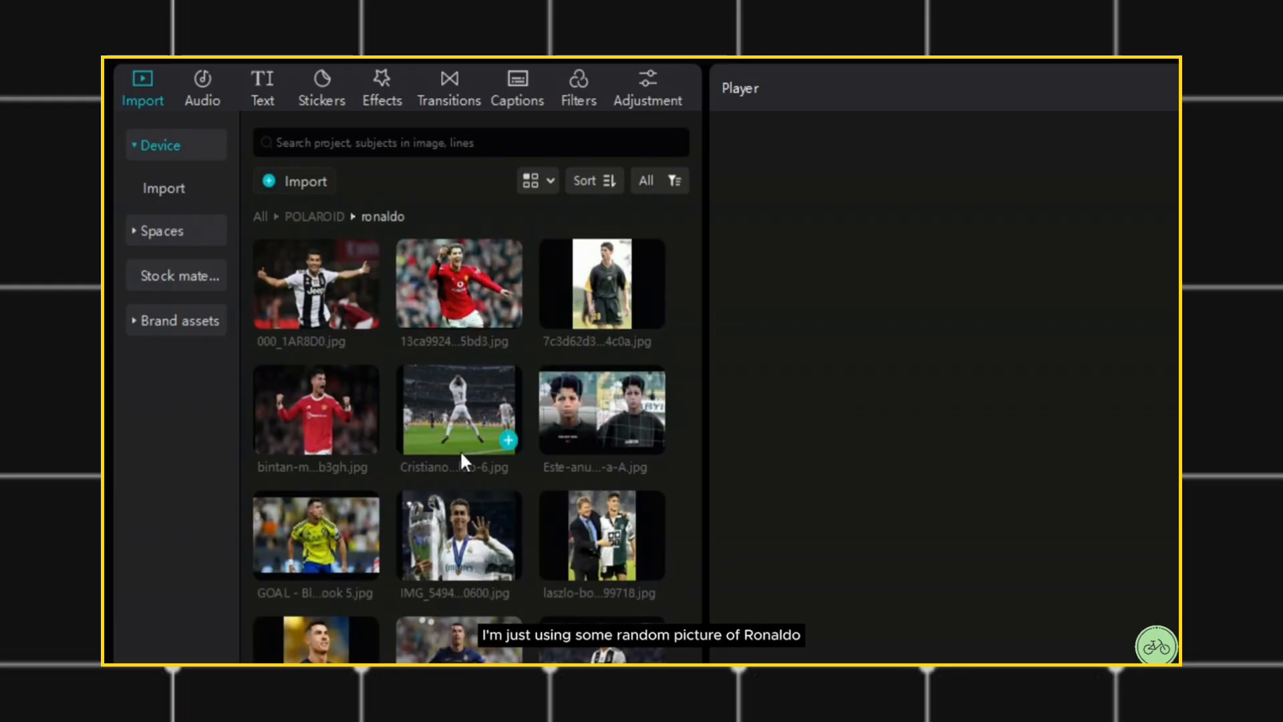
Add the plain black stock clip to the start of the timeline as the background.
{"action": "scroll", "coordinate": [461, 449], "scroll_direction": "down", "scroll_amount": 2}
{"action": "scroll", "coordinate": [463, 455], "scroll_direction": "up", "scroll_amount": 2}
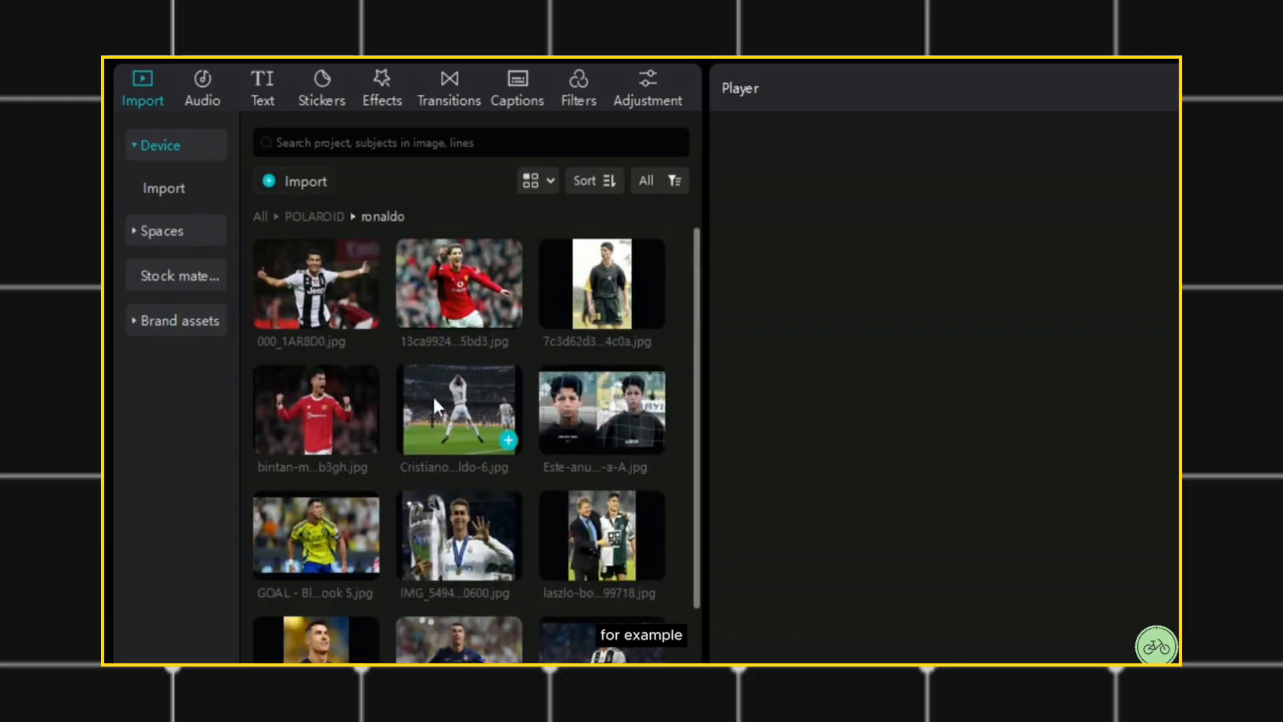
{"action": "left_click", "coordinate": [261, 215]}
{"action": "left_click", "coordinate": [162, 276]}
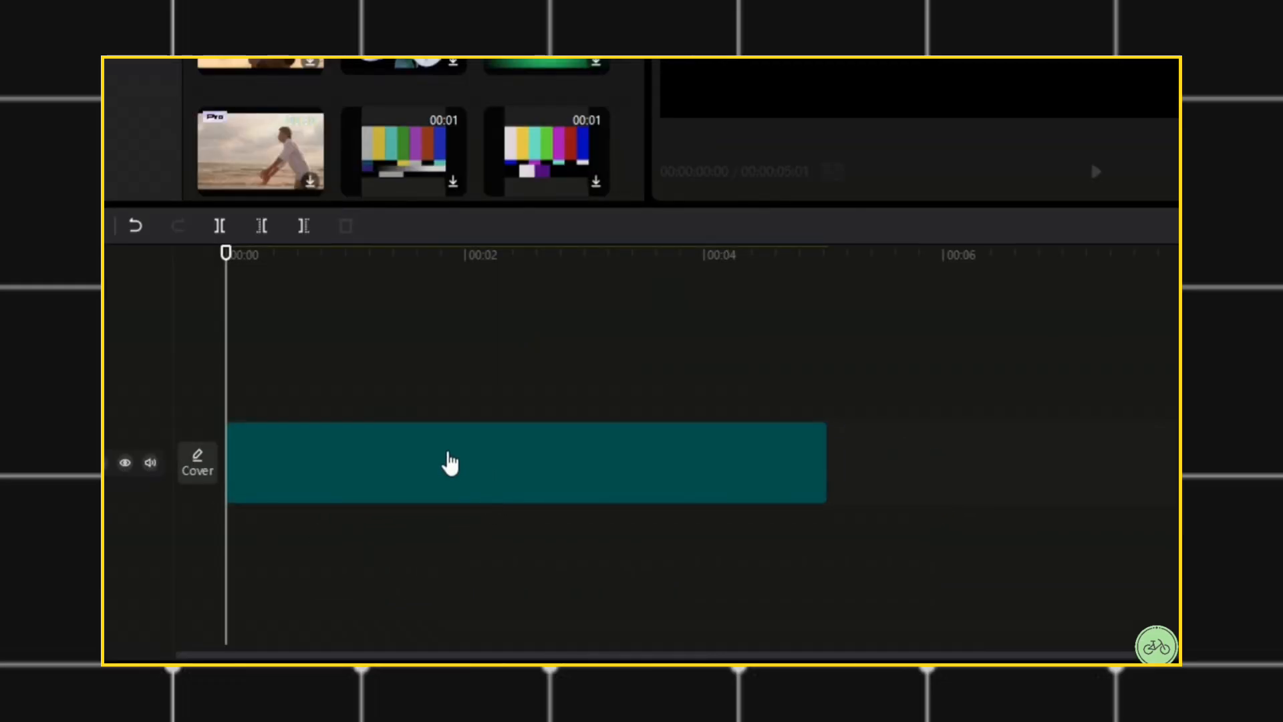
Slow the black background clip down to 0.1x speed to lengthen it.
{"action": "left_click", "coordinate": [496, 496]}
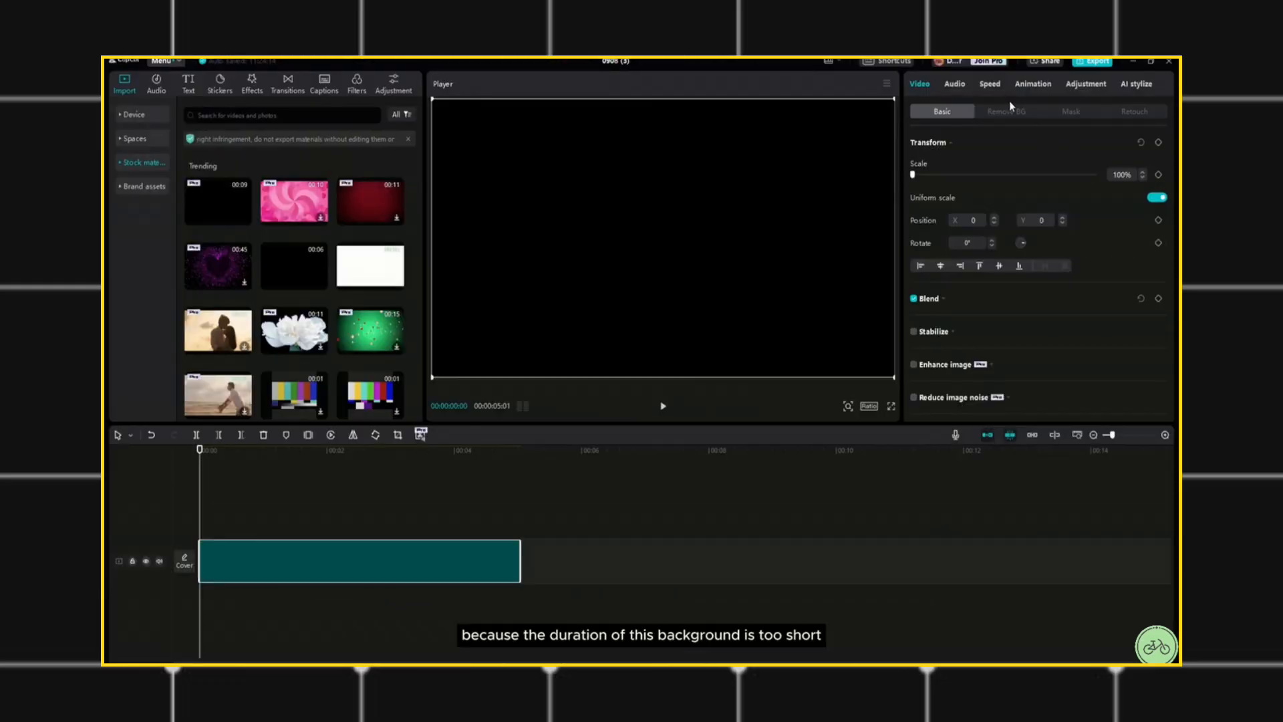
{"action": "left_click", "coordinate": [998, 87]}
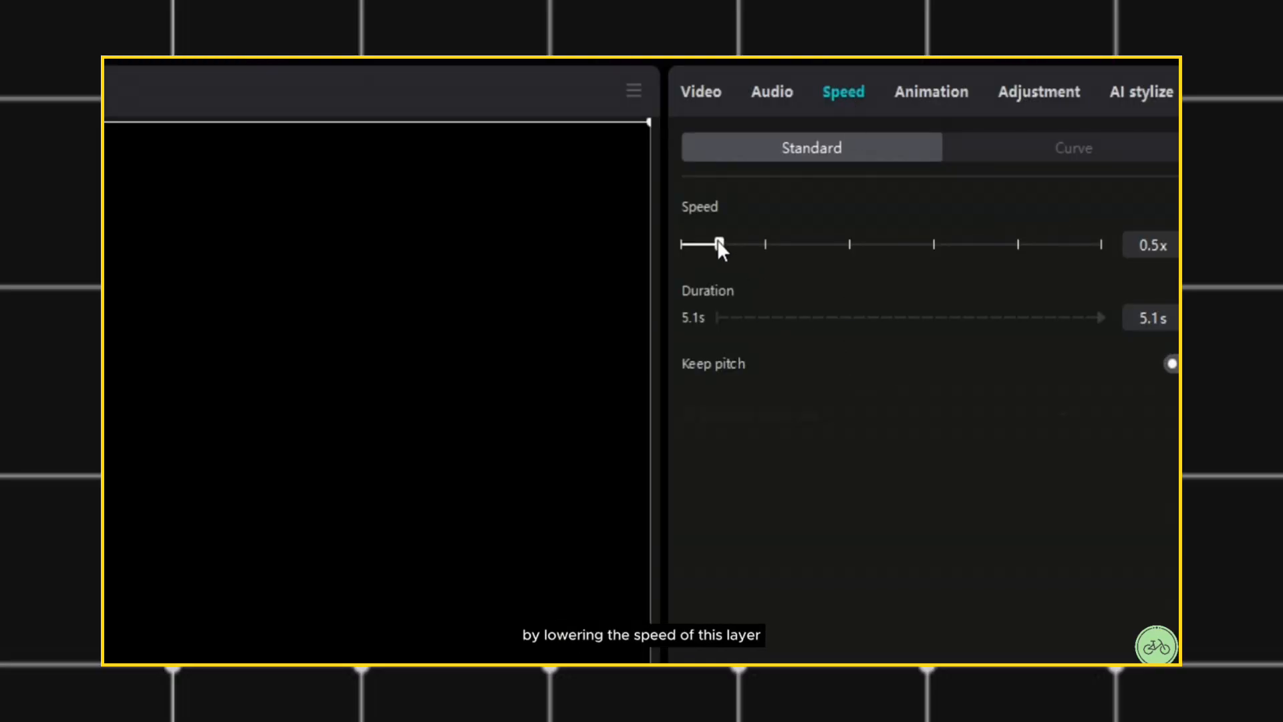
{"action": "left_click_drag", "start_coordinate": [717, 242], "coordinate": [702, 246]}
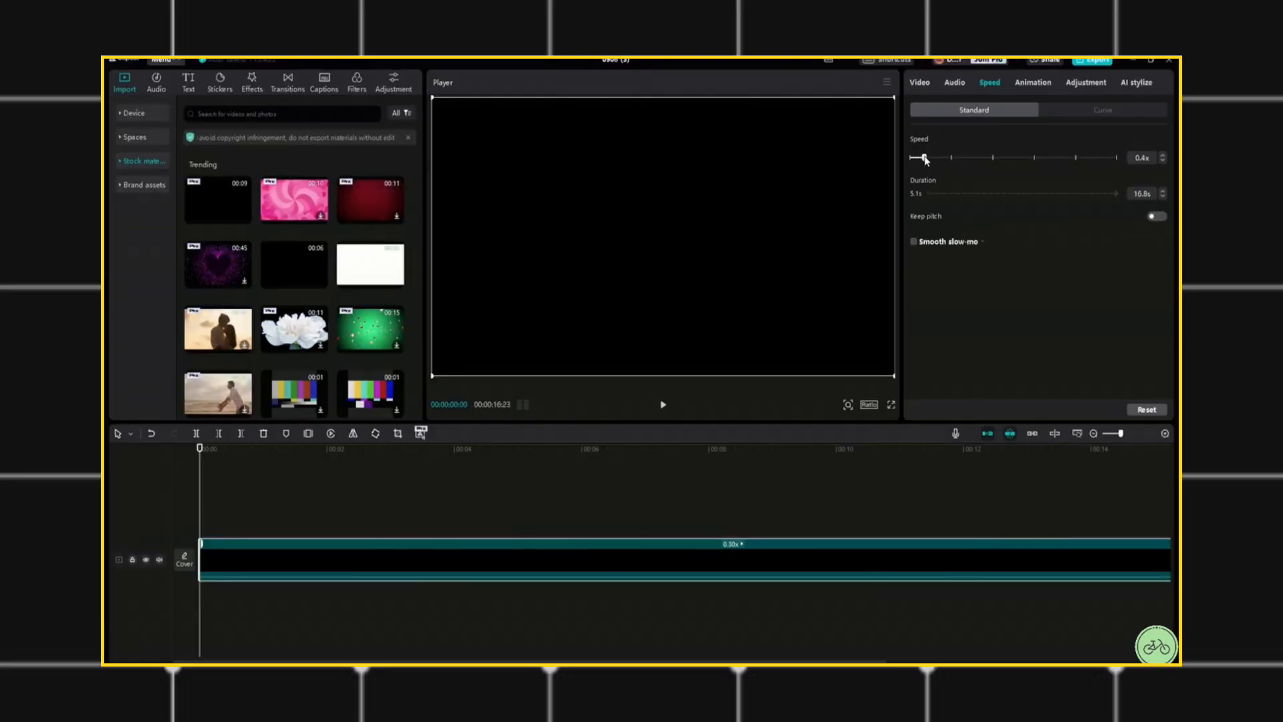
{"action": "left_click_drag", "start_coordinate": [925, 159], "coordinate": [901, 182]}
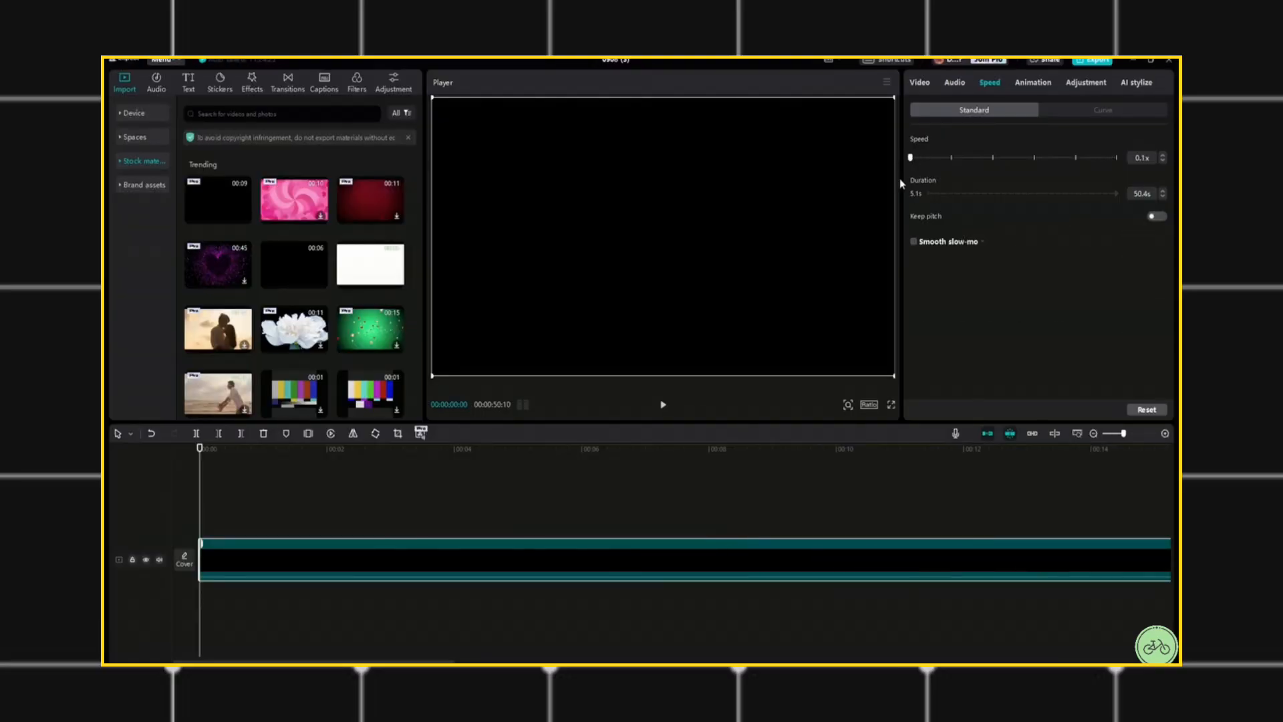
Place the plain white stock clip on a track above the black background, starting at 00:00.
{"action": "left_click", "coordinate": [142, 514]}
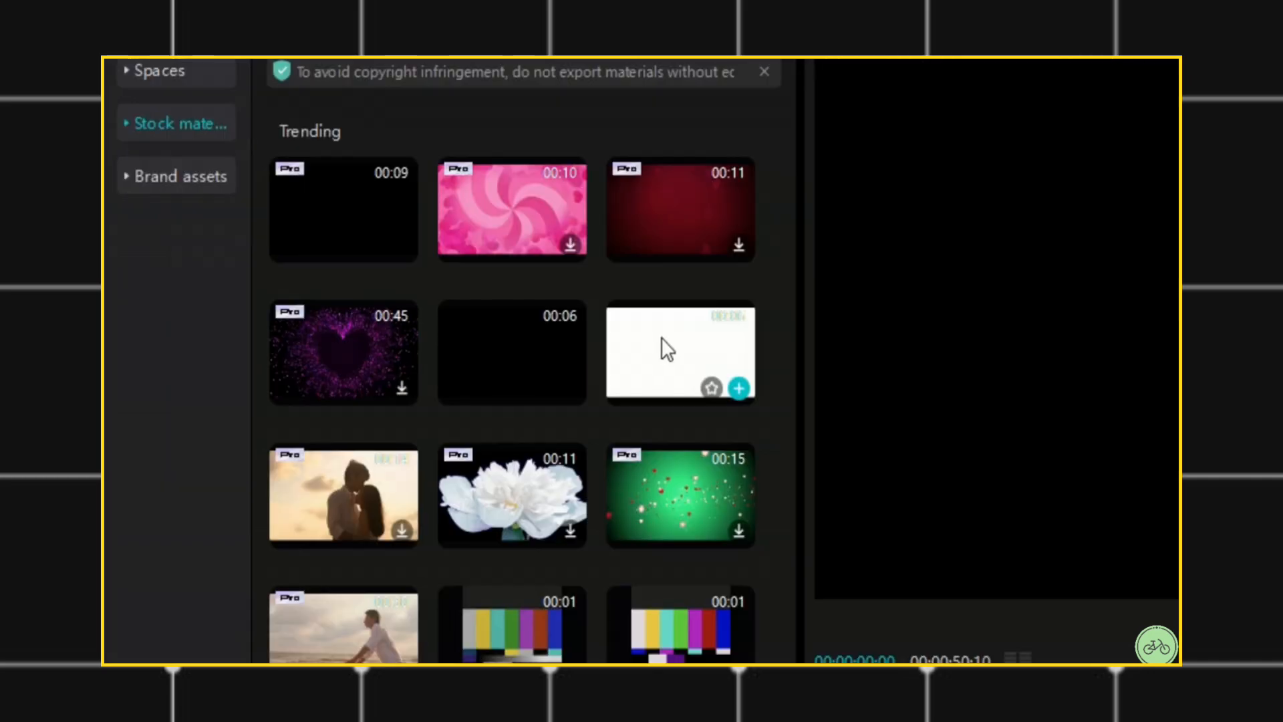
{"action": "left_click_drag", "start_coordinate": [362, 262], "coordinate": [250, 514]}
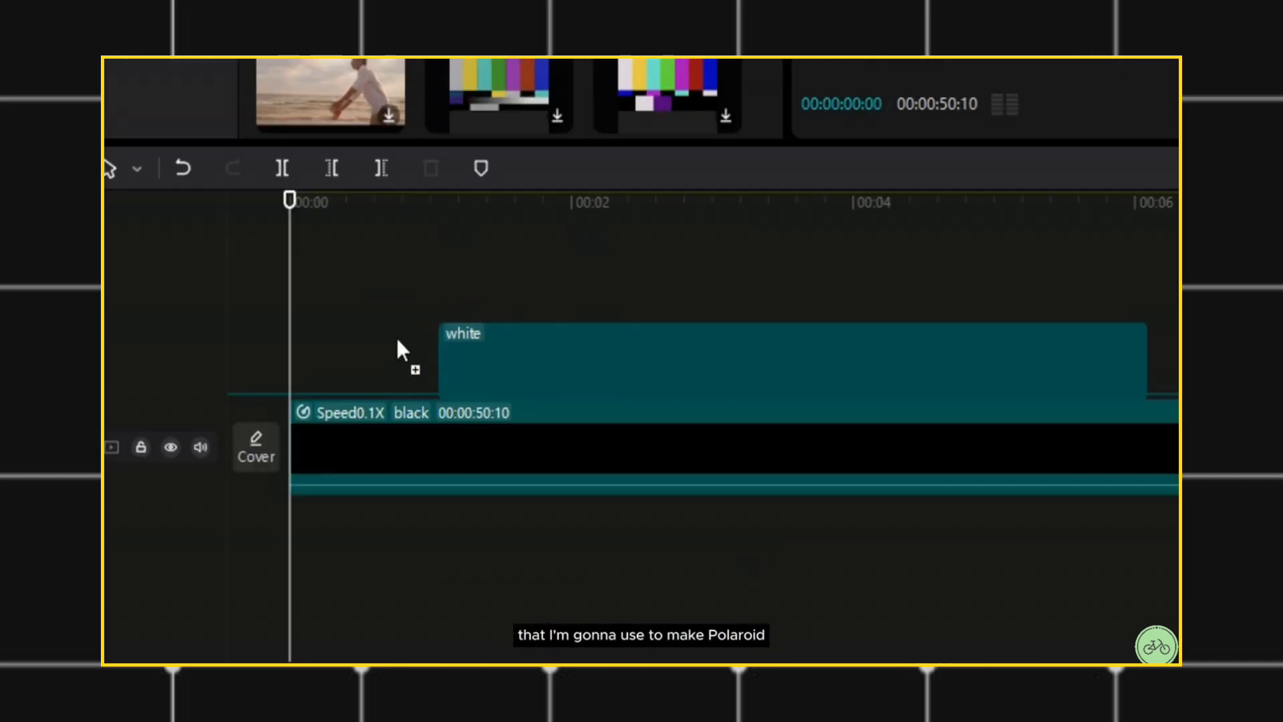
{"action": "left_click_drag", "start_coordinate": [397, 341], "coordinate": [314, 354]}
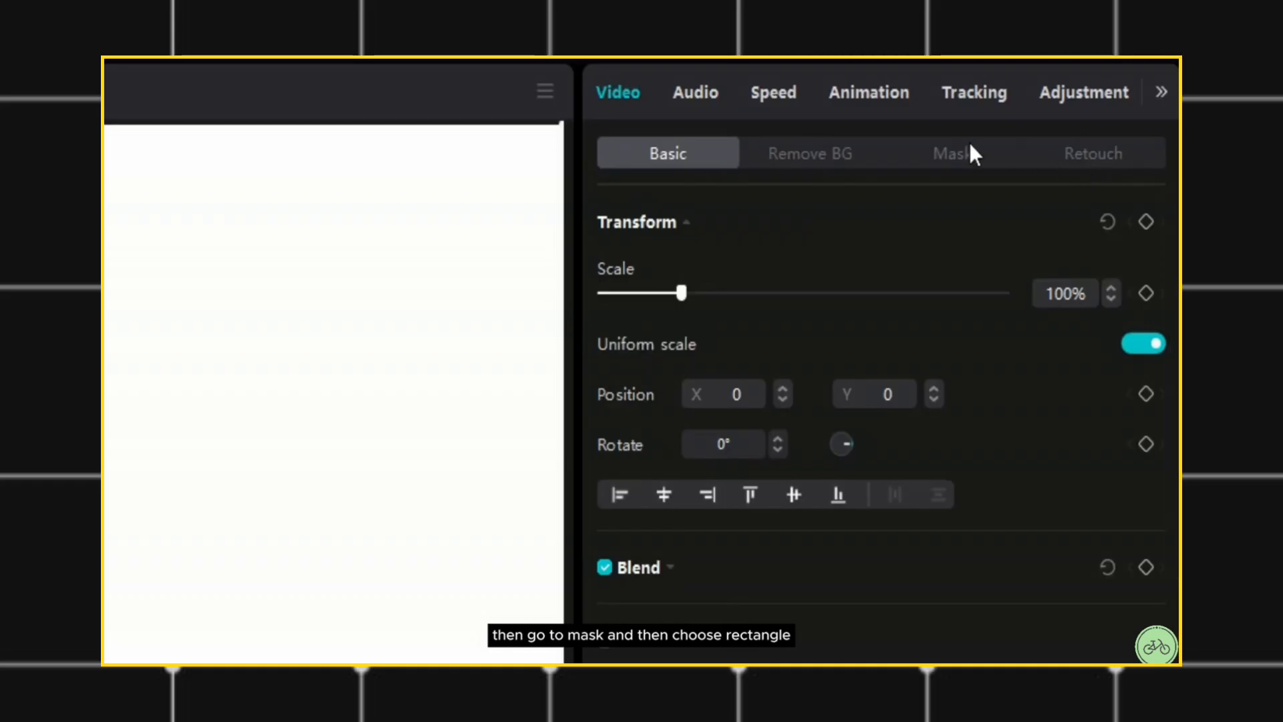
Apply a Rectangle mask to the white clip and shape it into an upright Polaroid frame, size 594 by 721.
{"action": "left_click", "coordinate": [958, 152]}
{"action": "left_click", "coordinate": [1035, 322]}
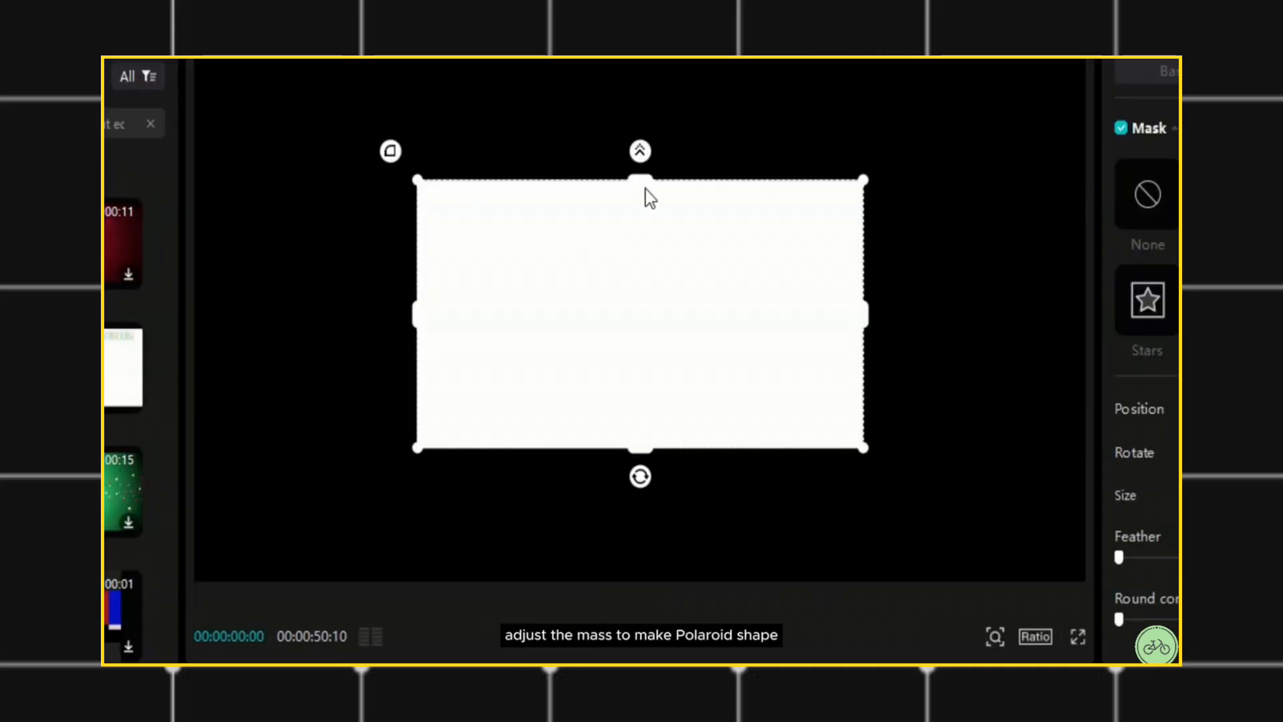
{"action": "left_click_drag", "start_coordinate": [646, 190], "coordinate": [645, 137]}
{"action": "left_click_drag", "start_coordinate": [865, 314], "coordinate": [788, 337]}
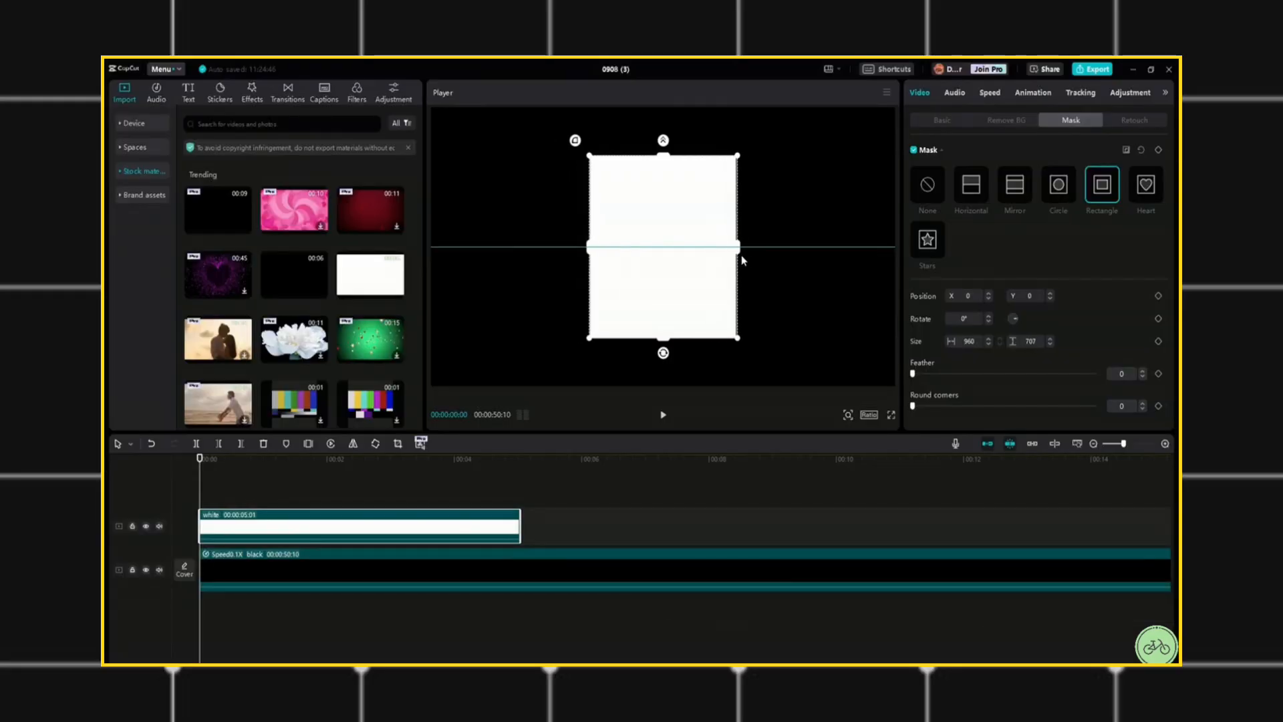
{"action": "left_click_drag", "start_coordinate": [742, 255], "coordinate": [739, 256]}
{"action": "mouse_move", "coordinate": [662, 338]}
{"action": "left_mouse_down"}
{"action": "mouse_move", "coordinate": [662, 371]}
{"action": "mouse_move", "coordinate": [662, 344]}
{"action": "left_mouse_up"}
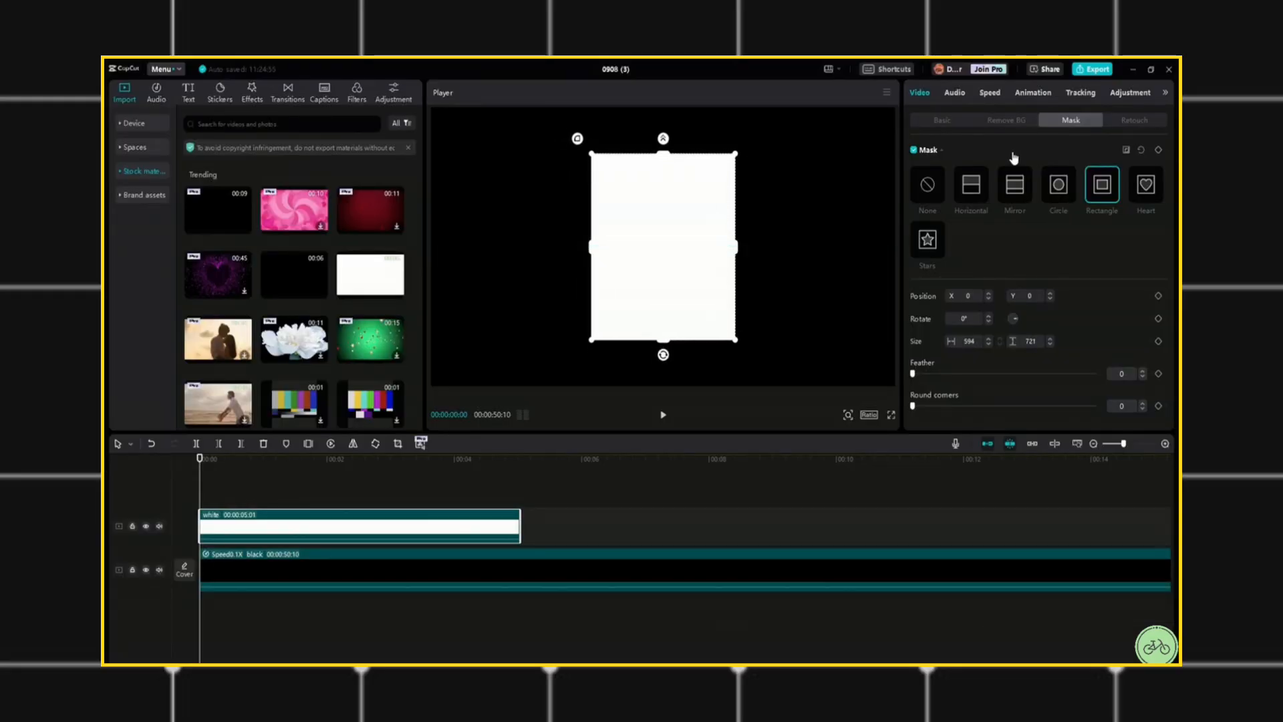
{"action": "left_click", "coordinate": [948, 120]}
Add the Este-anuncio-de-Nike photo from the POLAROID/ronaldo media folder on a track above the white clip, starting at 00:00.
{"action": "left_click", "coordinate": [134, 123]}
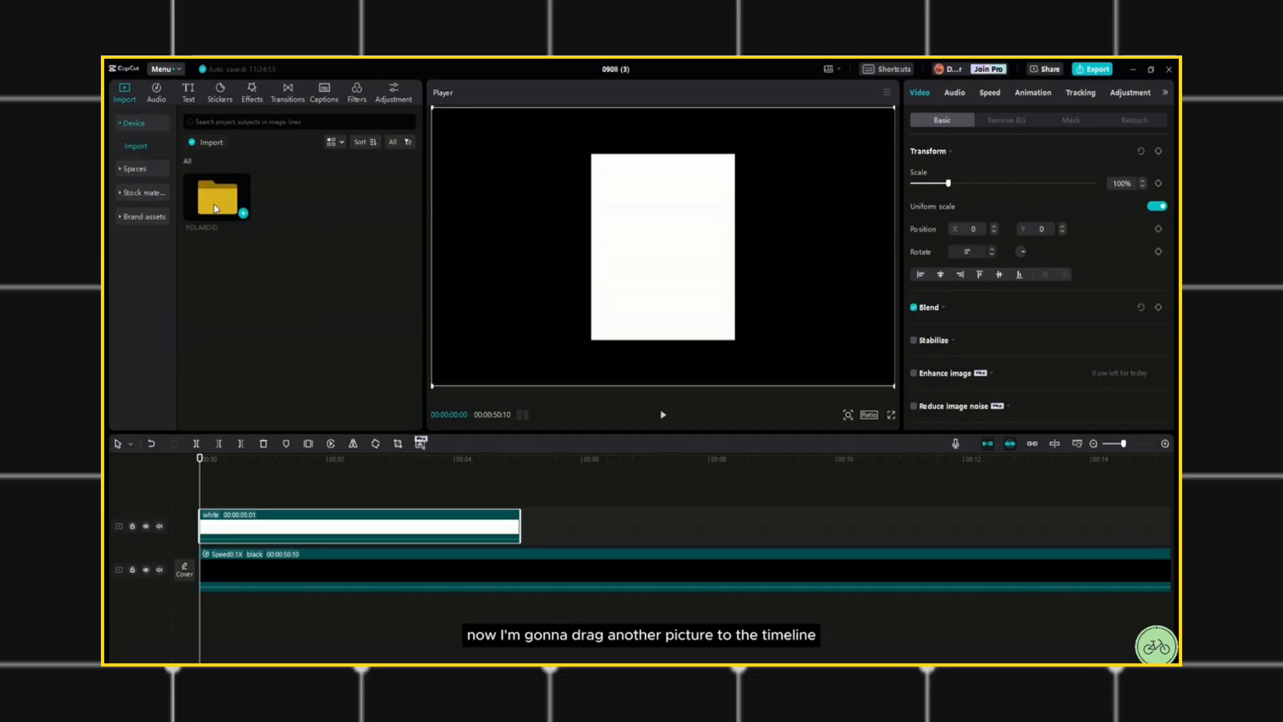
{"action": "double_click", "coordinate": [215, 208]}
{"action": "double_click", "coordinate": [212, 205]}
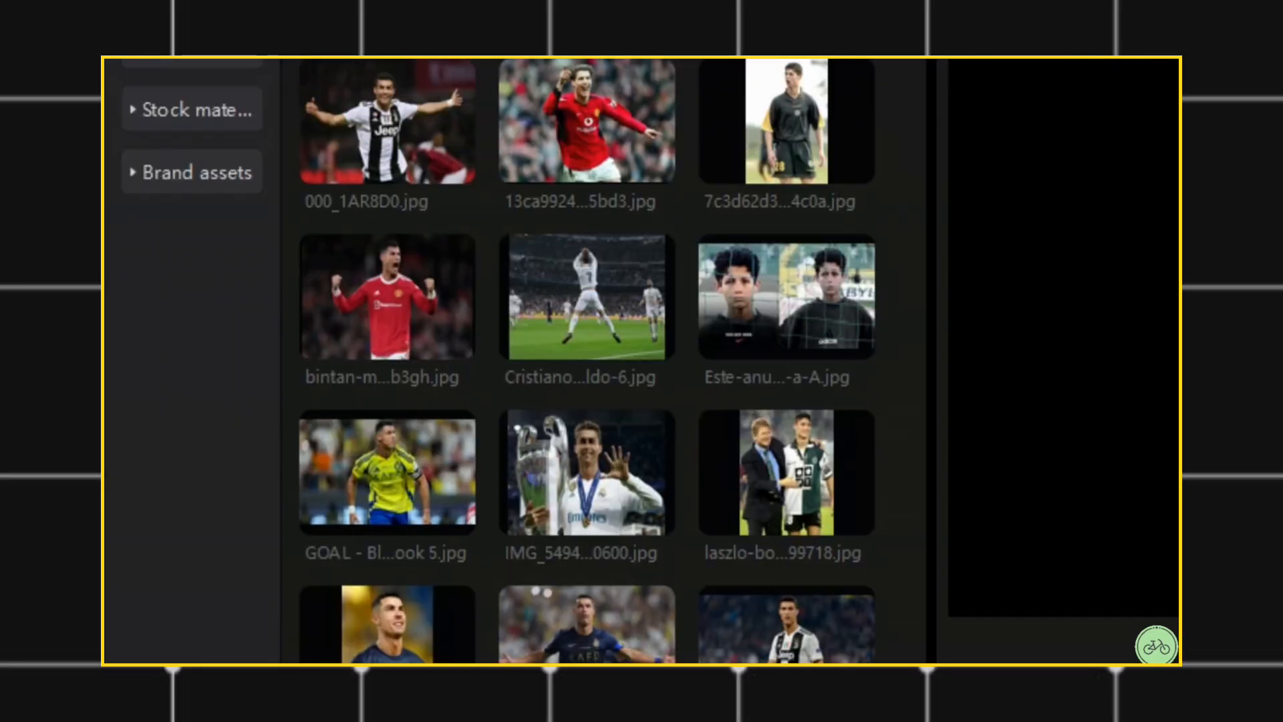
{"action": "left_click_drag", "start_coordinate": [375, 262], "coordinate": [252, 526]}
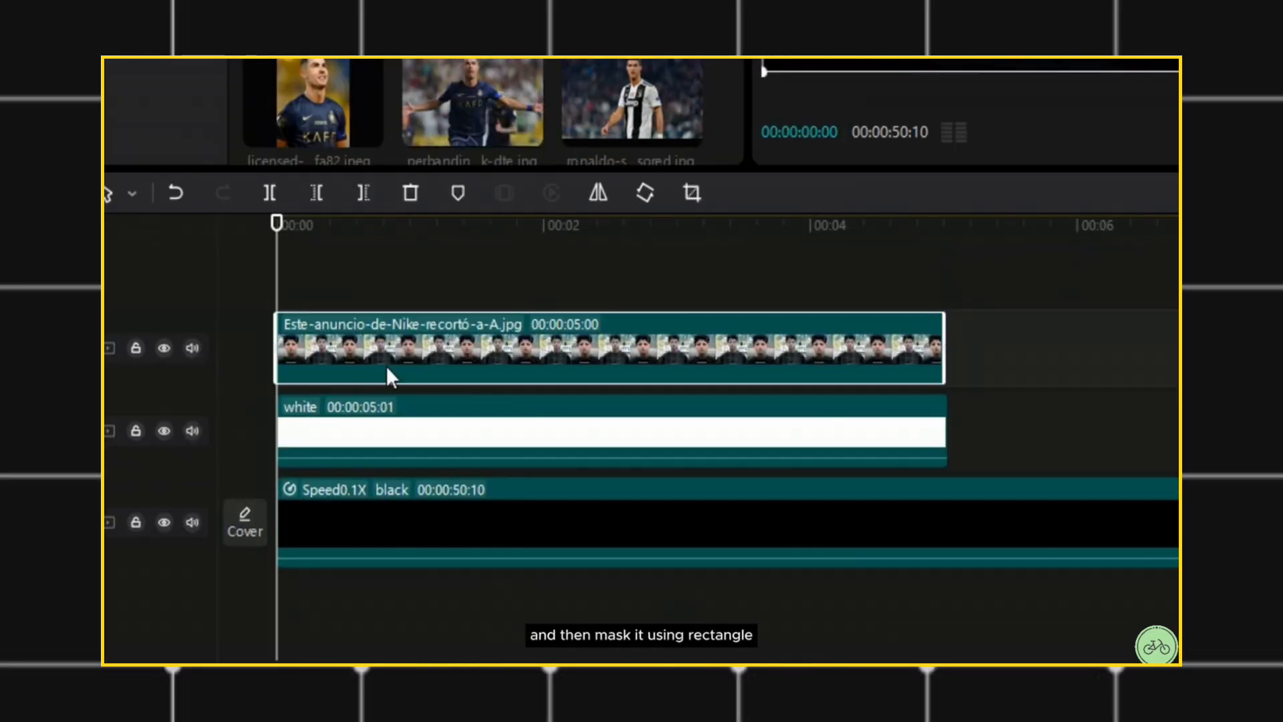
Apply a Rectangle mask to the photo and reshape it into a nearly square crop around the boy's head and shoulders.
{"action": "left_click", "coordinate": [971, 142]}
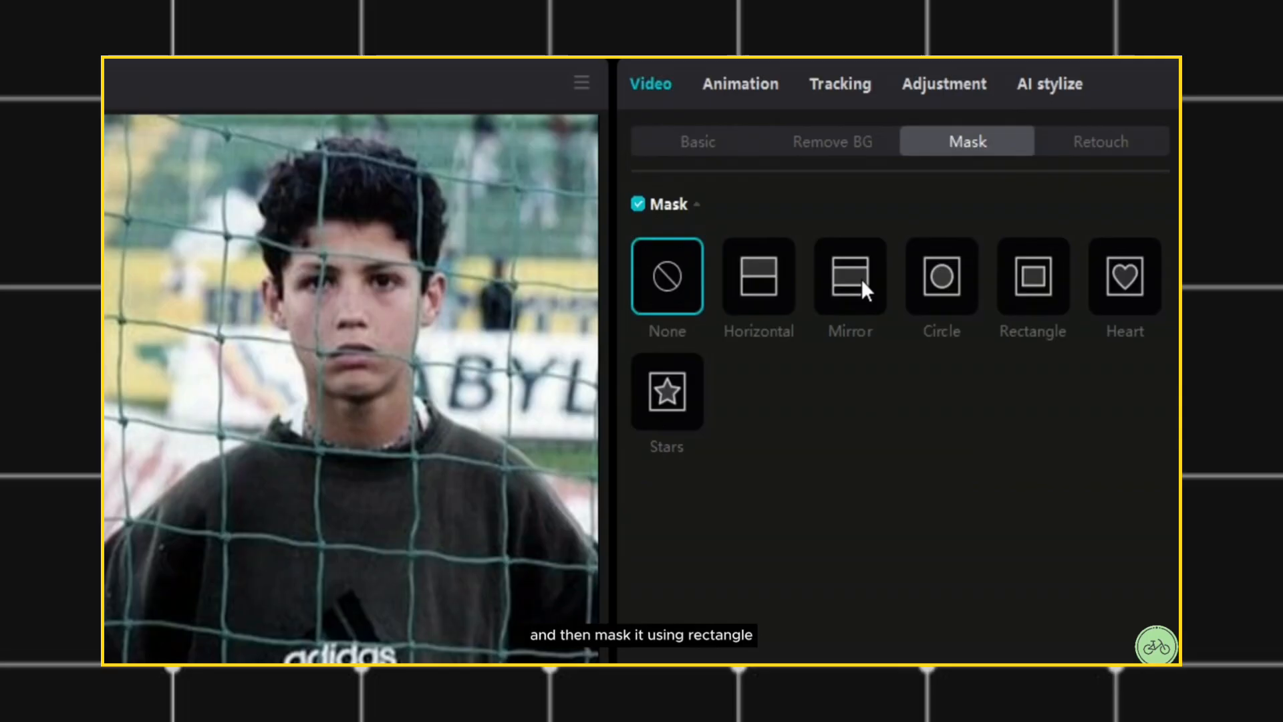
{"action": "left_click", "coordinate": [861, 279]}
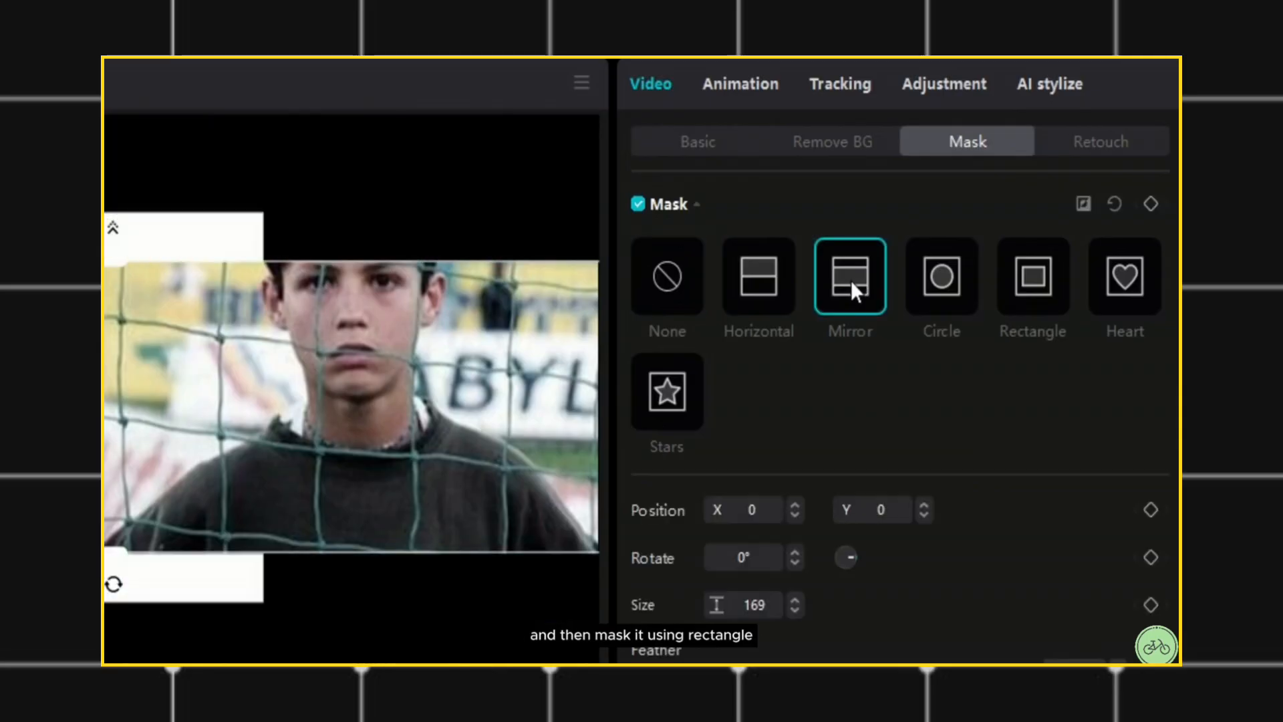
{"action": "left_click", "coordinate": [1033, 284]}
{"action": "left_click_drag", "start_coordinate": [904, 288], "coordinate": [921, 265]}
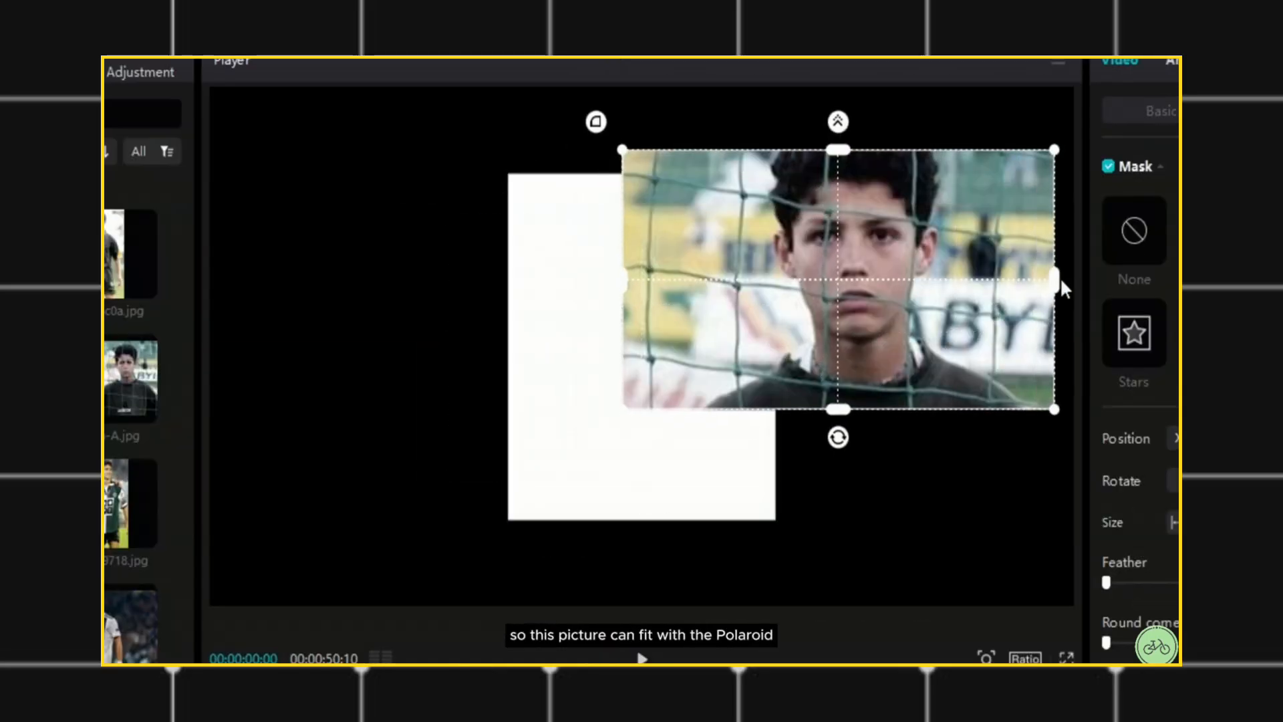
{"action": "left_click_drag", "start_coordinate": [1051, 280], "coordinate": [1034, 284]}
{"action": "left_click_drag", "start_coordinate": [1038, 285], "coordinate": [977, 288]}
{"action": "left_click_drag", "start_coordinate": [912, 312], "coordinate": [937, 260]}
{"action": "left_click_drag", "start_coordinate": [848, 362], "coordinate": [847, 393]}
{"action": "mouse_move", "coordinate": [933, 337]}
{"action": "left_mouse_down"}
{"action": "mouse_move", "coordinate": [933, 381]}
{"action": "mouse_move", "coordinate": [936, 360]}
{"action": "left_mouse_up"}
{"action": "left_click", "coordinate": [1174, 122]}
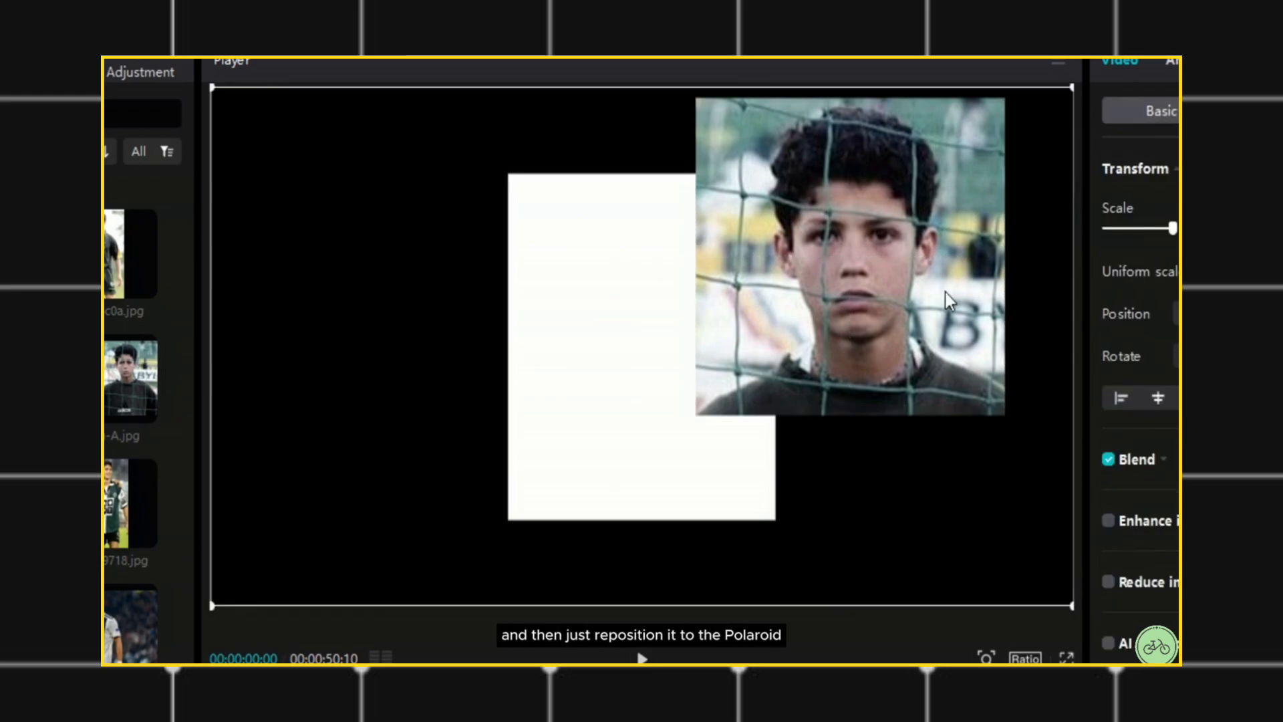
Shrink and reposition the cropped photo inside the white Polaroid frame, leaving thin side borders and a wide border below it.
{"action": "left_click_drag", "start_coordinate": [945, 293], "coordinate": [776, 387]}
{"action": "left_click_drag", "start_coordinate": [904, 179], "coordinate": [739, 277]}
{"action": "left_click_drag", "start_coordinate": [689, 314], "coordinate": [722, 251]}
{"action": "left_click_drag", "start_coordinate": [774, 216], "coordinate": [824, 184]}
{"action": "left_click_drag", "start_coordinate": [744, 304], "coordinate": [727, 303]}
{"action": "left_click_drag", "start_coordinate": [804, 184], "coordinate": [817, 183]}
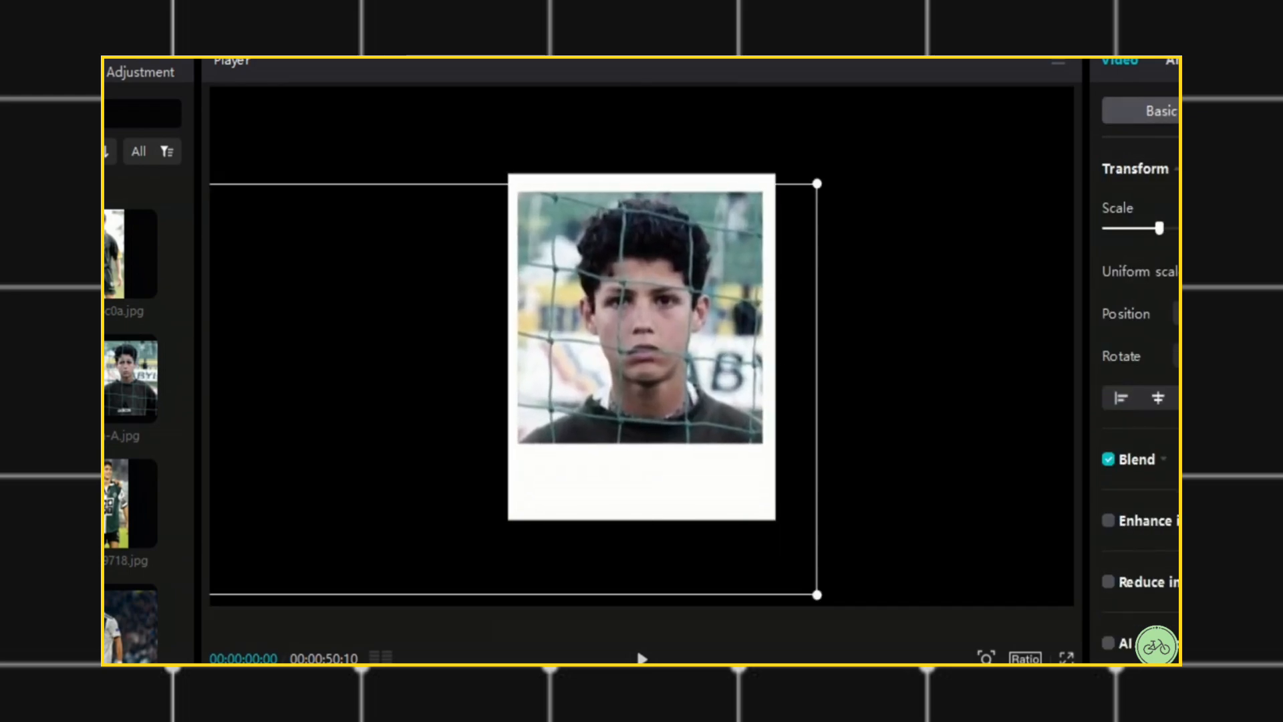
{"action": "left_click_drag", "start_coordinate": [699, 327], "coordinate": [699, 323]}
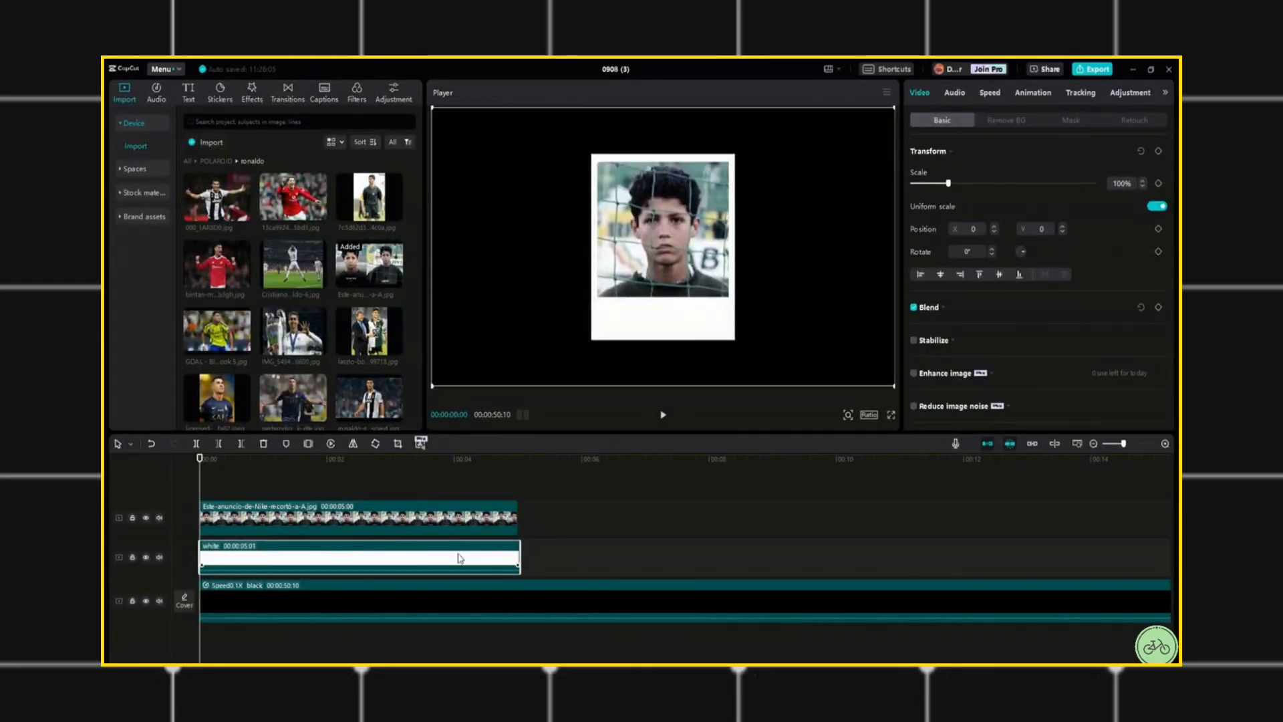
Insert another white stock clip between the black background and the Polaroid frame, and duplicate the frame layer offset at X 220, Y -160.
{"action": "left_click", "coordinate": [143, 193]}
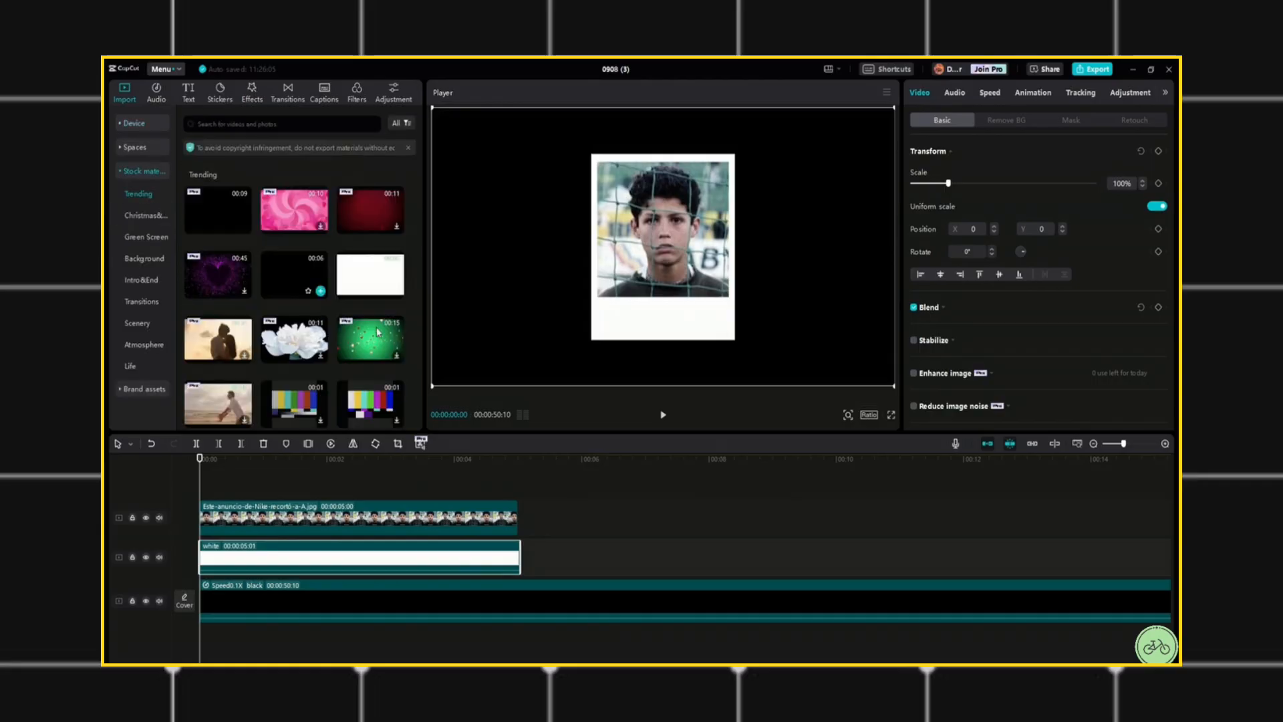
{"action": "left_click_drag", "start_coordinate": [384, 287], "coordinate": [327, 601]}
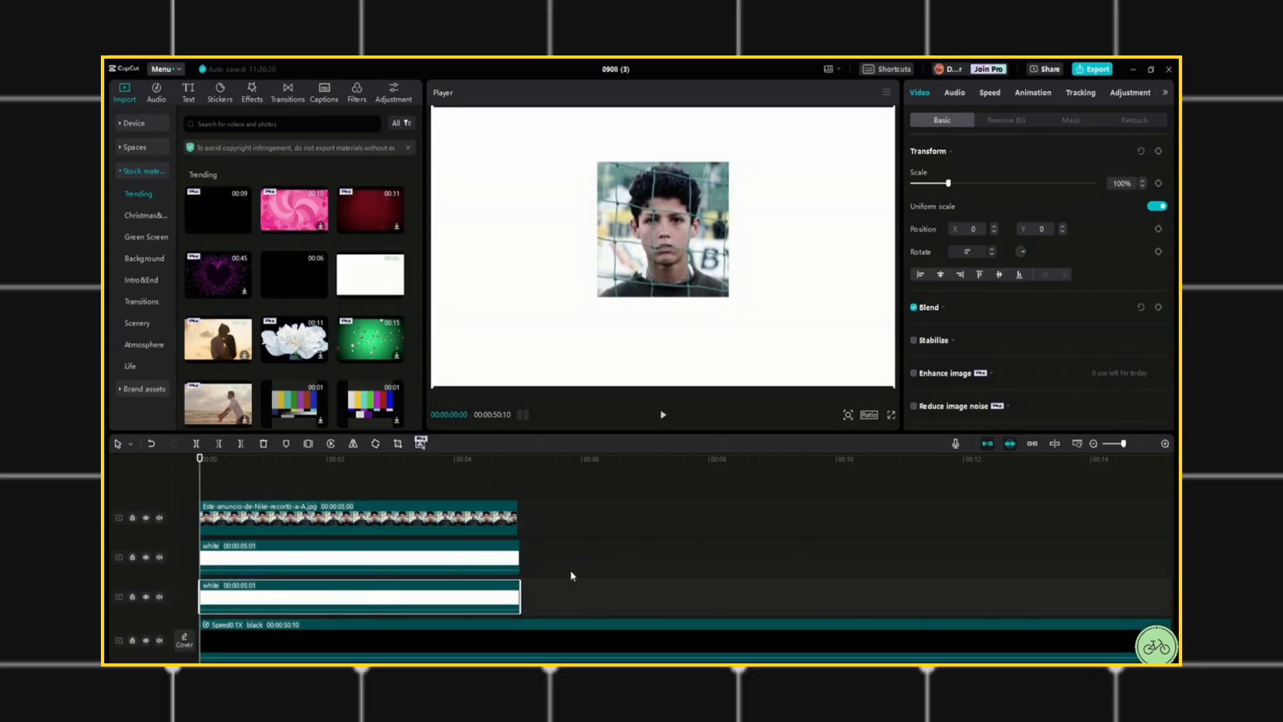
{"action": "left_click", "coordinate": [279, 558]}
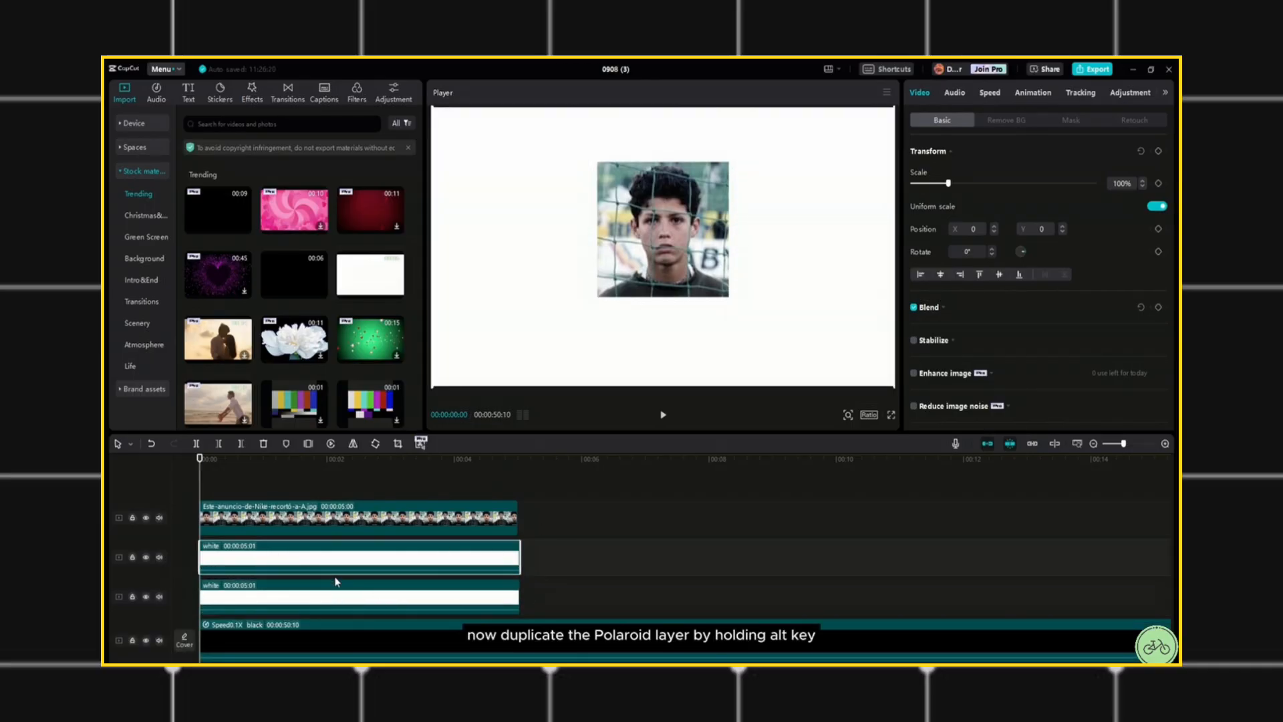
{"action": "left_click_drag", "start_coordinate": [387, 568], "coordinate": [389, 556]}
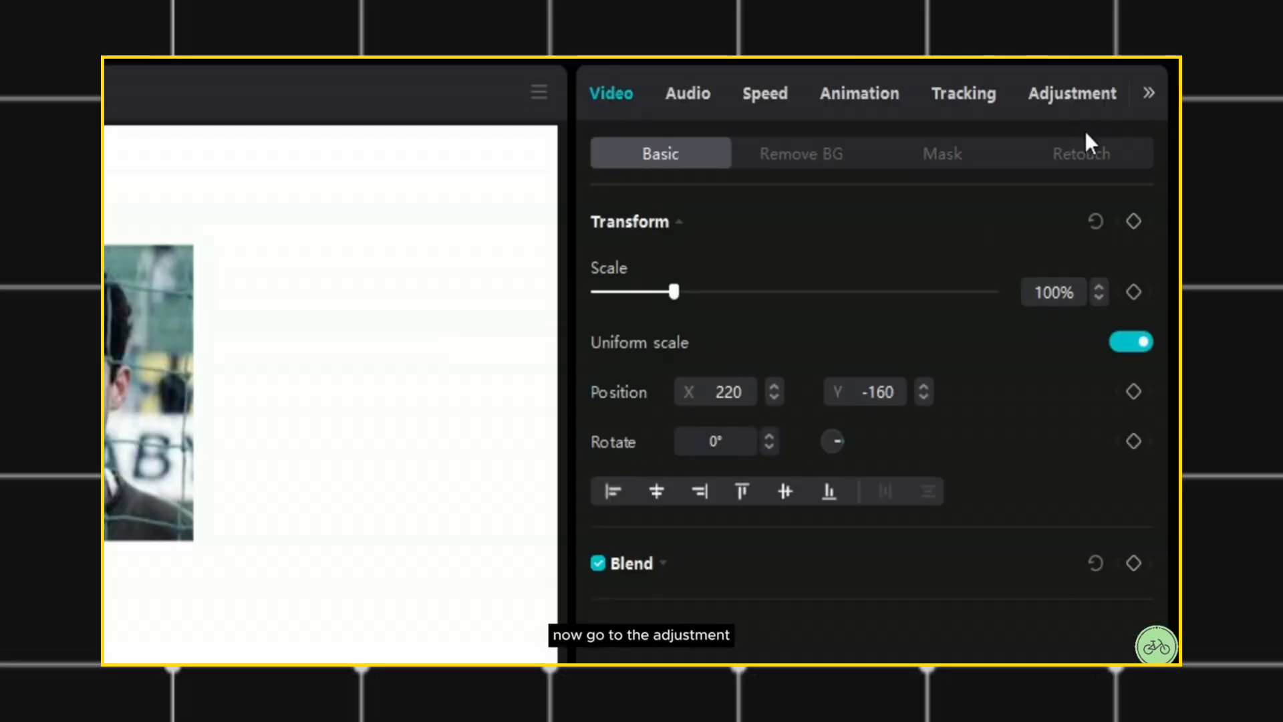
Turn the duplicated frame black by lowering the white point of its Luma curve, and move it beneath the original frame layer.
{"action": "left_click", "coordinate": [1131, 96]}
{"action": "left_click", "coordinate": [965, 155]}
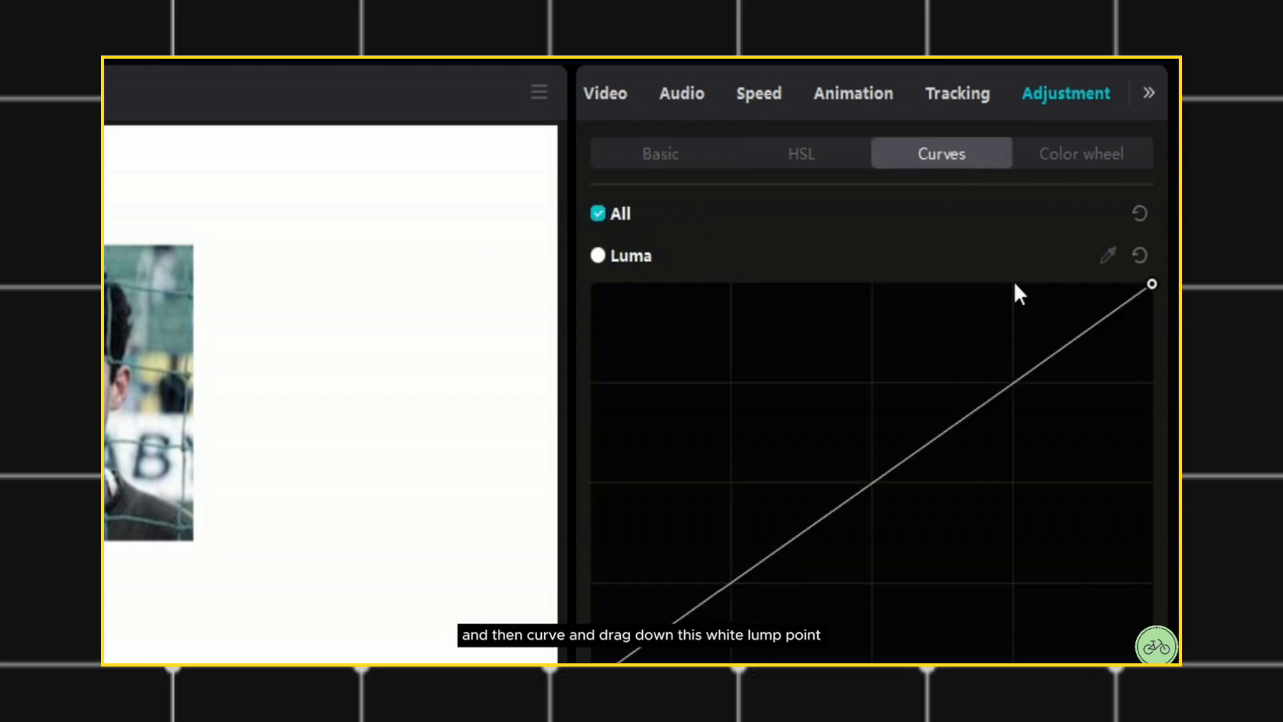
{"action": "left_click_drag", "start_coordinate": [1144, 286], "coordinate": [1127, 682]}
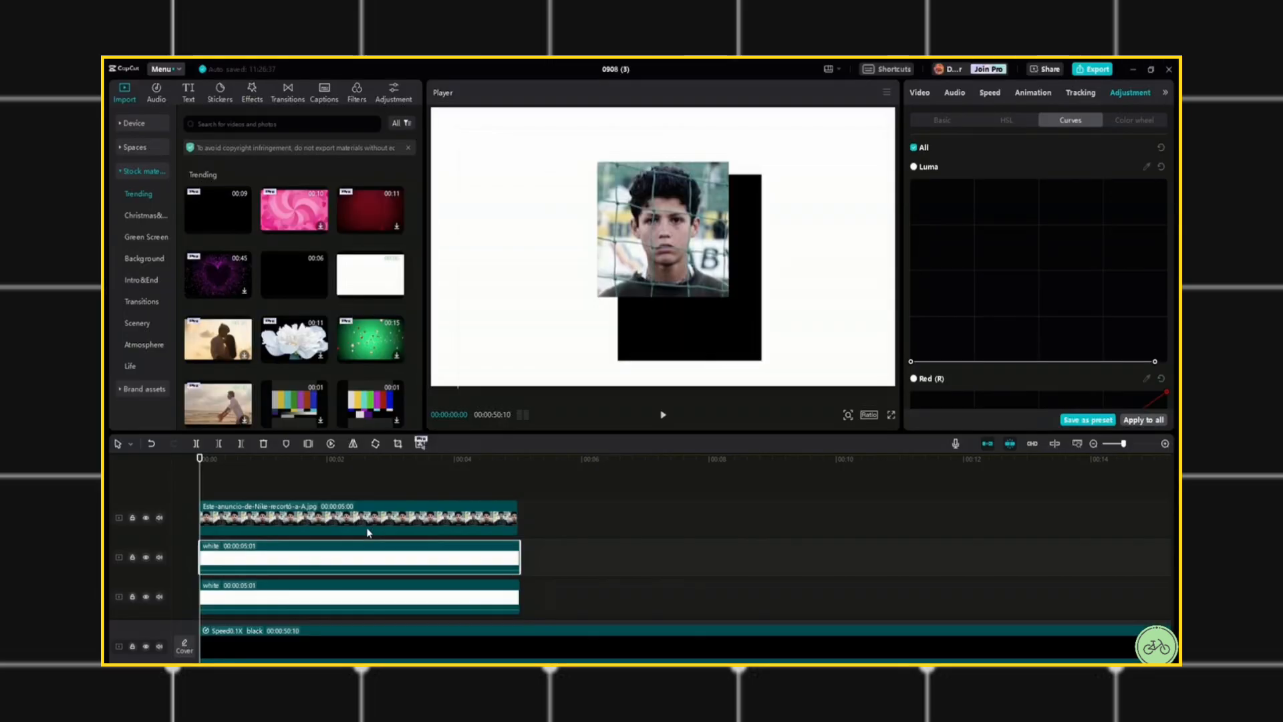
{"action": "left_click_drag", "start_coordinate": [290, 555], "coordinate": [292, 625]}
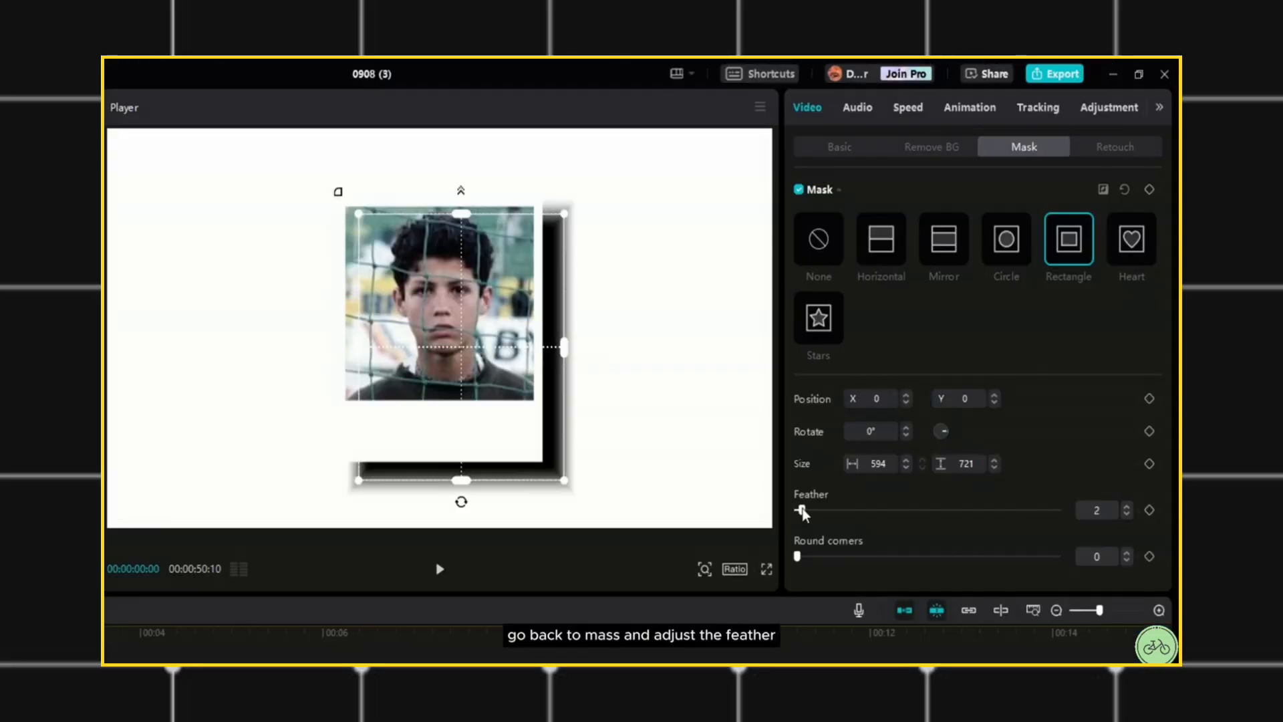
Feather the mask edge of the black shadow layer and reduce its opacity to 45%.
{"action": "left_click_drag", "start_coordinate": [800, 507], "coordinate": [800, 508]}
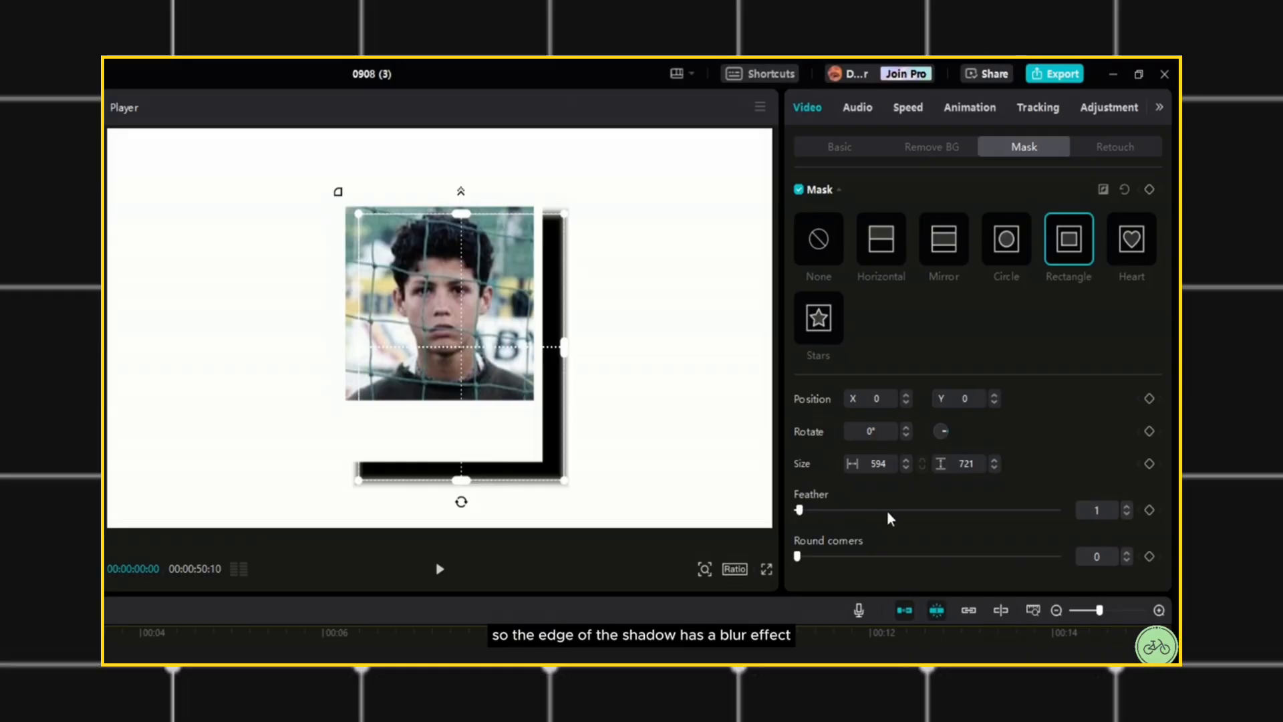
{"action": "left_click", "coordinate": [835, 147]}
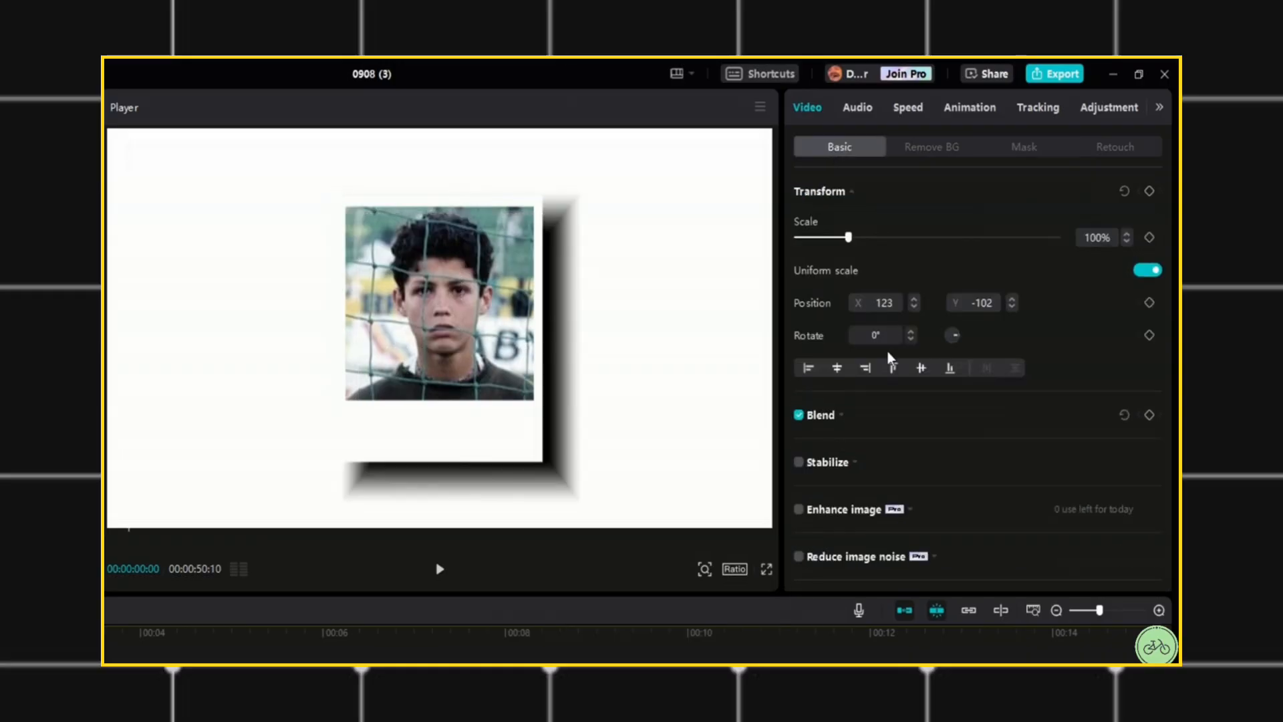
{"action": "left_click", "coordinate": [840, 417]}
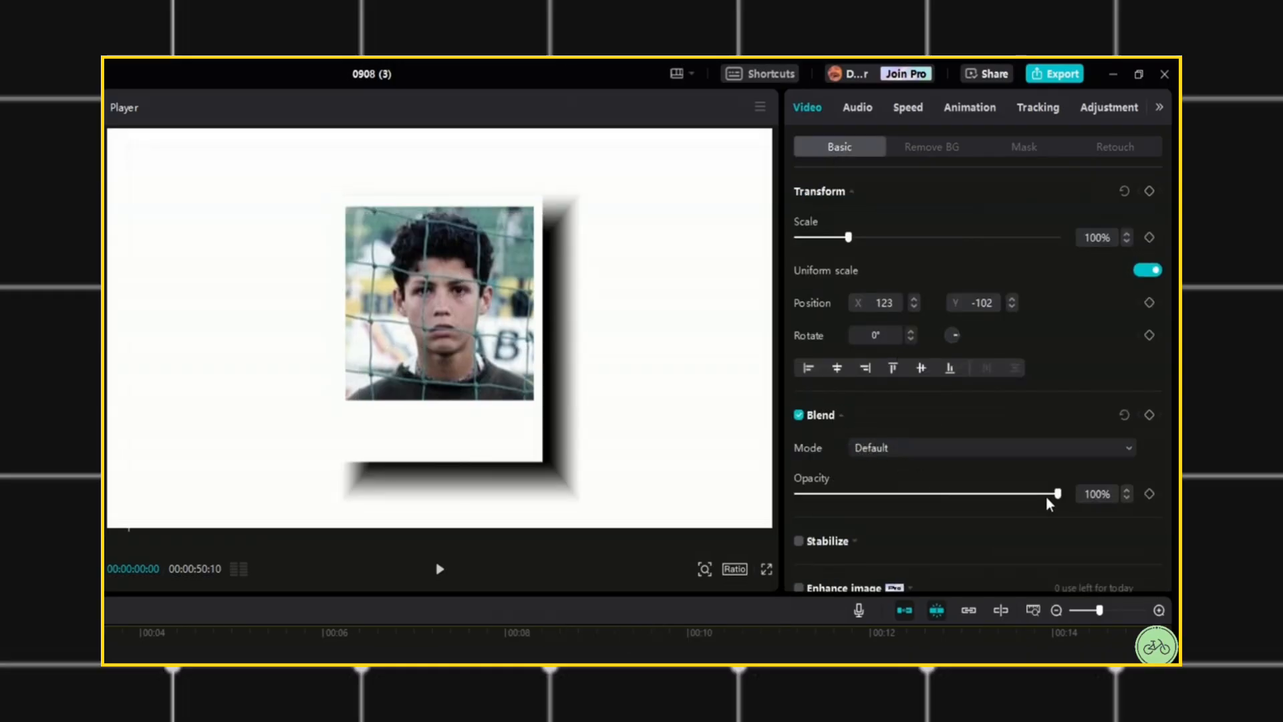
{"action": "left_click_drag", "start_coordinate": [1047, 496], "coordinate": [916, 494]}
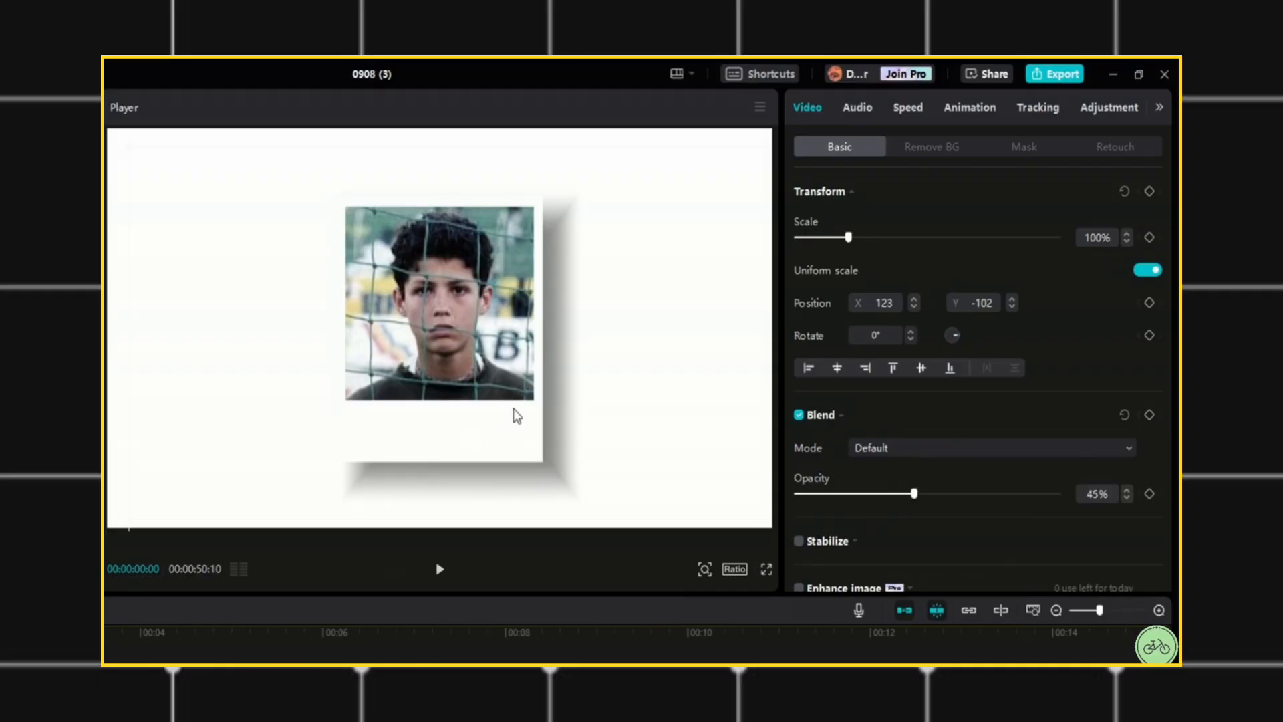
Centre the shadow layer behind the Polaroid at X 0, Y -35 and delete the full-frame white background clip.
{"action": "left_click_drag", "start_coordinate": [559, 386], "coordinate": [535, 371]}
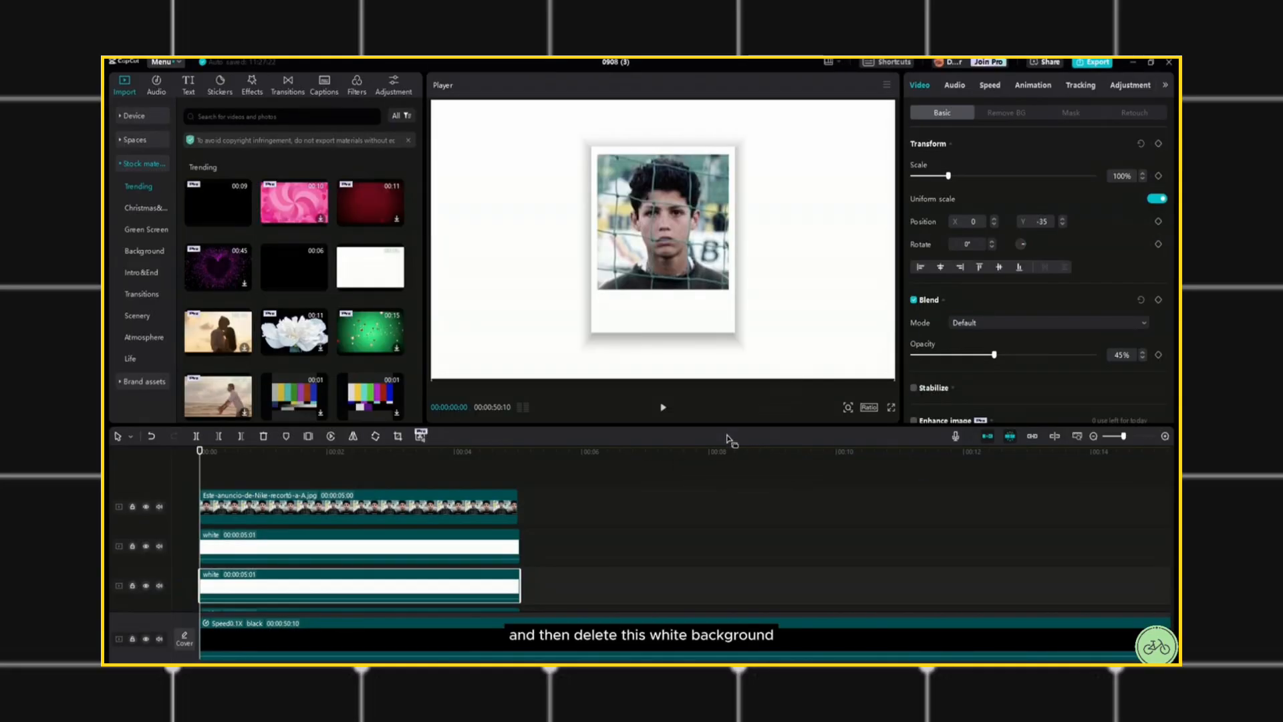
{"action": "scroll", "coordinate": [321, 592], "scroll_direction": "down", "scroll_amount": 2}
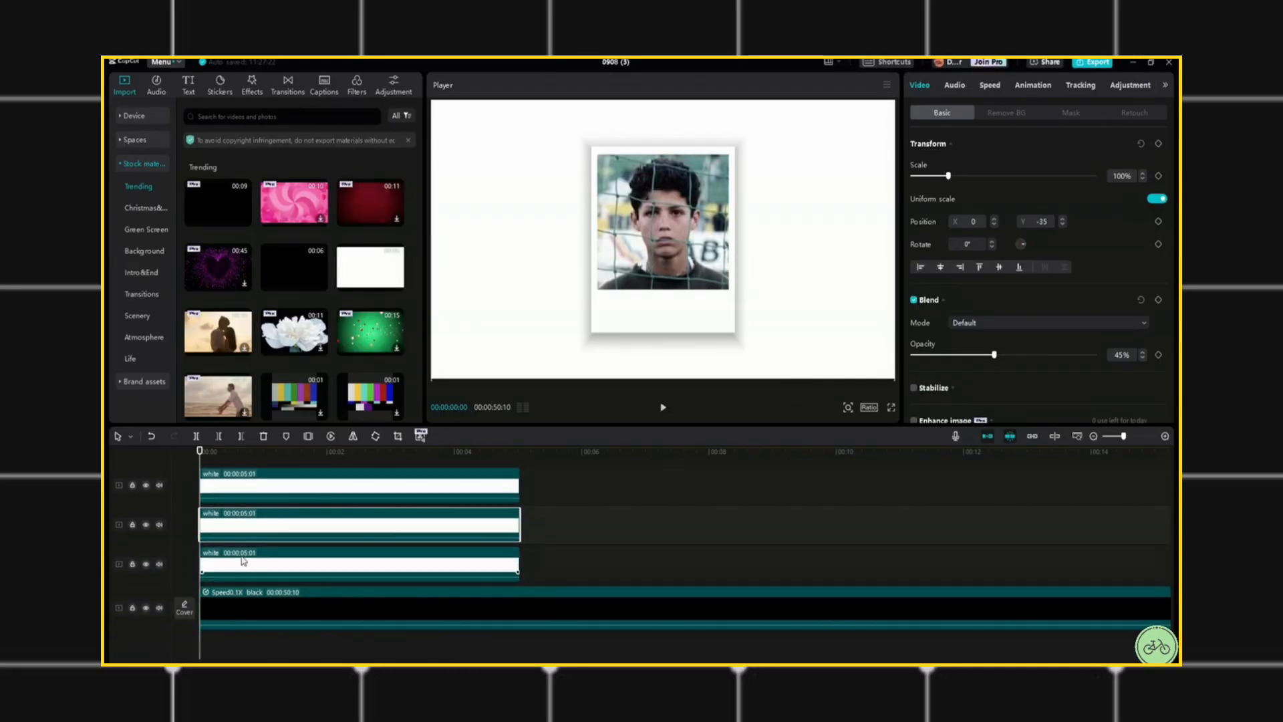
{"action": "left_click", "coordinate": [245, 566]}
{"action": "key", "text": "Delete"}
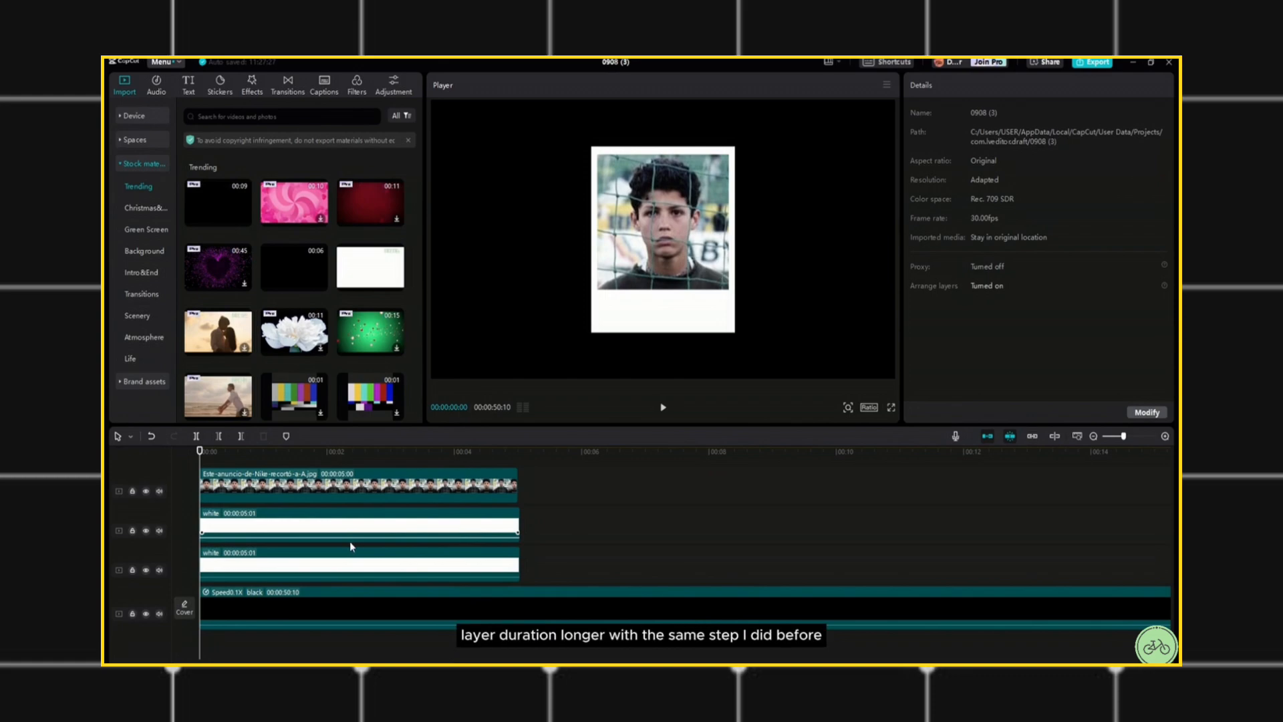
Try to extend the photo and both white layers together beyond their current end.
{"action": "left_click_drag", "start_coordinate": [516, 482], "coordinate": [520, 483]}
{"action": "left_click_drag", "start_coordinate": [593, 484], "coordinate": [419, 566]}
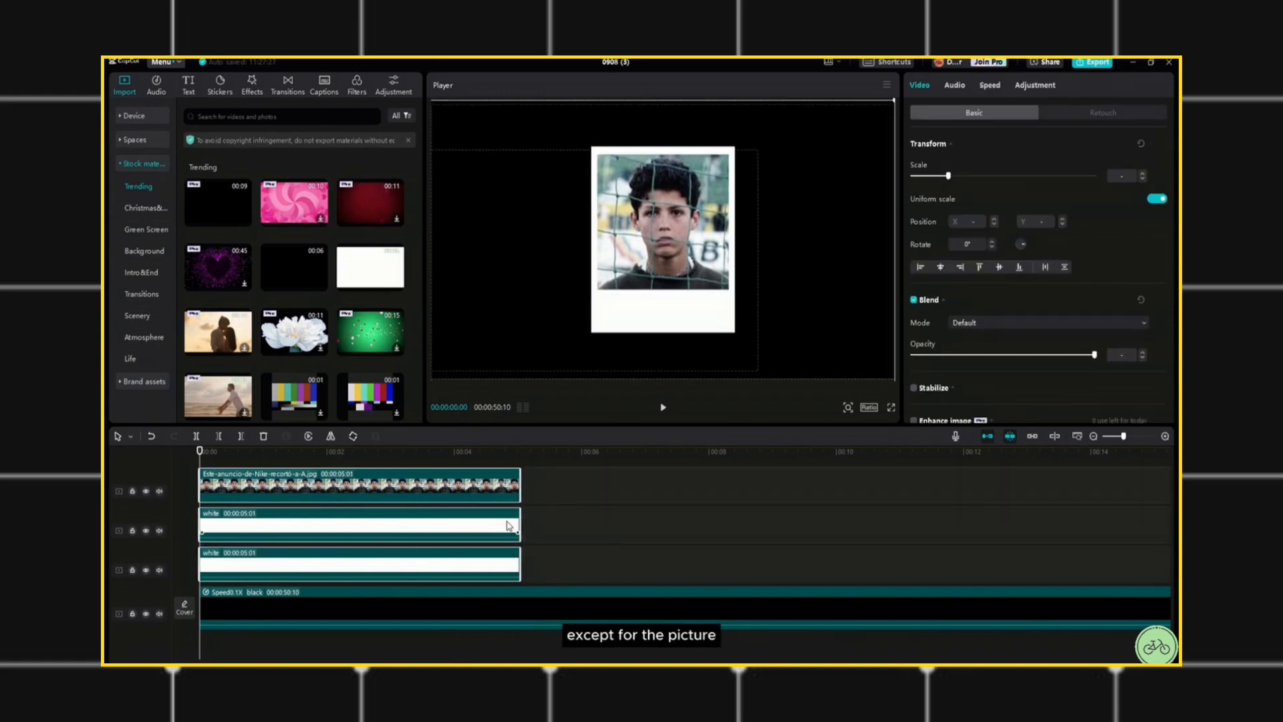
{"action": "scroll", "coordinate": [428, 546], "scroll_direction": "down", "scroll_amount": 2}
{"action": "scroll", "coordinate": [427, 547], "scroll_direction": "up", "scroll_amount": 2}
{"action": "scroll", "coordinate": [412, 535], "scroll_direction": "down", "scroll_amount": 2}
{"action": "left_click_drag", "start_coordinate": [451, 487], "coordinate": [721, 500]}
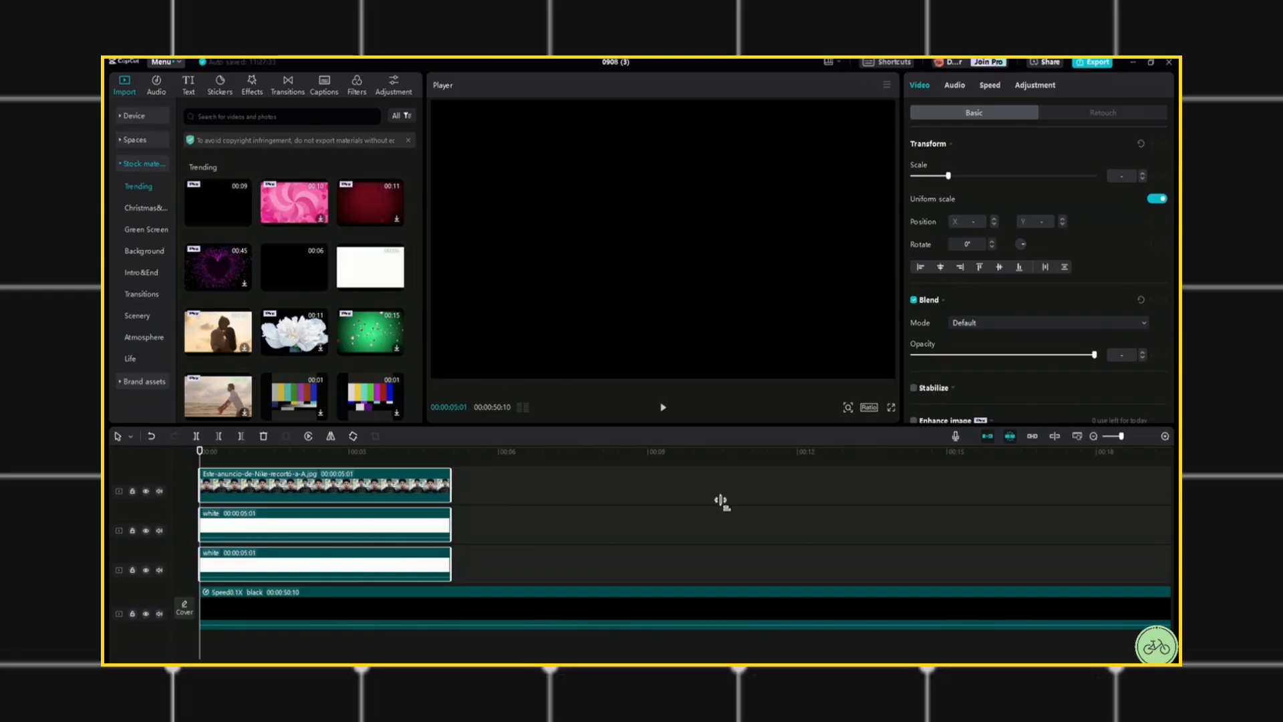
{"action": "left_click_drag", "start_coordinate": [510, 497], "coordinate": [505, 497]}
Slow both white layers to 0.1x speed so each lasts 00:00:50:10.
{"action": "left_click", "coordinate": [427, 496]}
{"action": "left_click", "coordinate": [428, 524]}
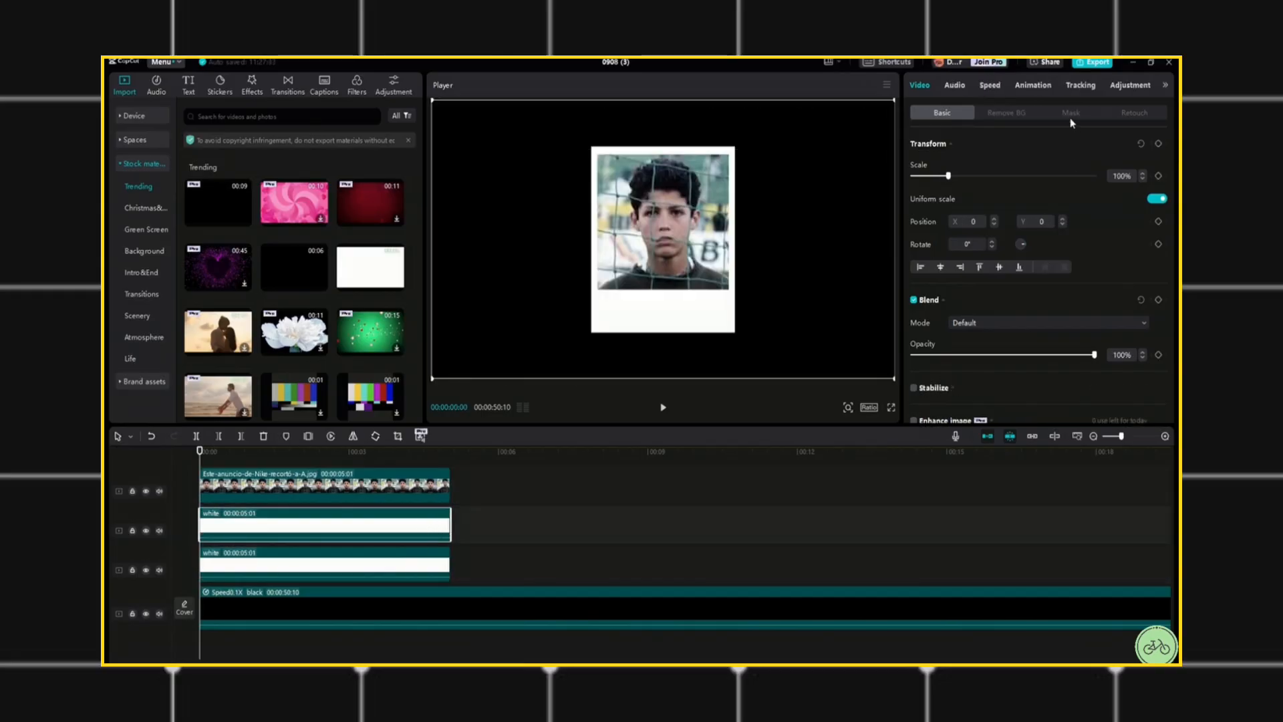
{"action": "left_click", "coordinate": [990, 84]}
{"action": "left_click_drag", "start_coordinate": [951, 160], "coordinate": [910, 167]}
{"action": "left_click", "coordinate": [384, 562]}
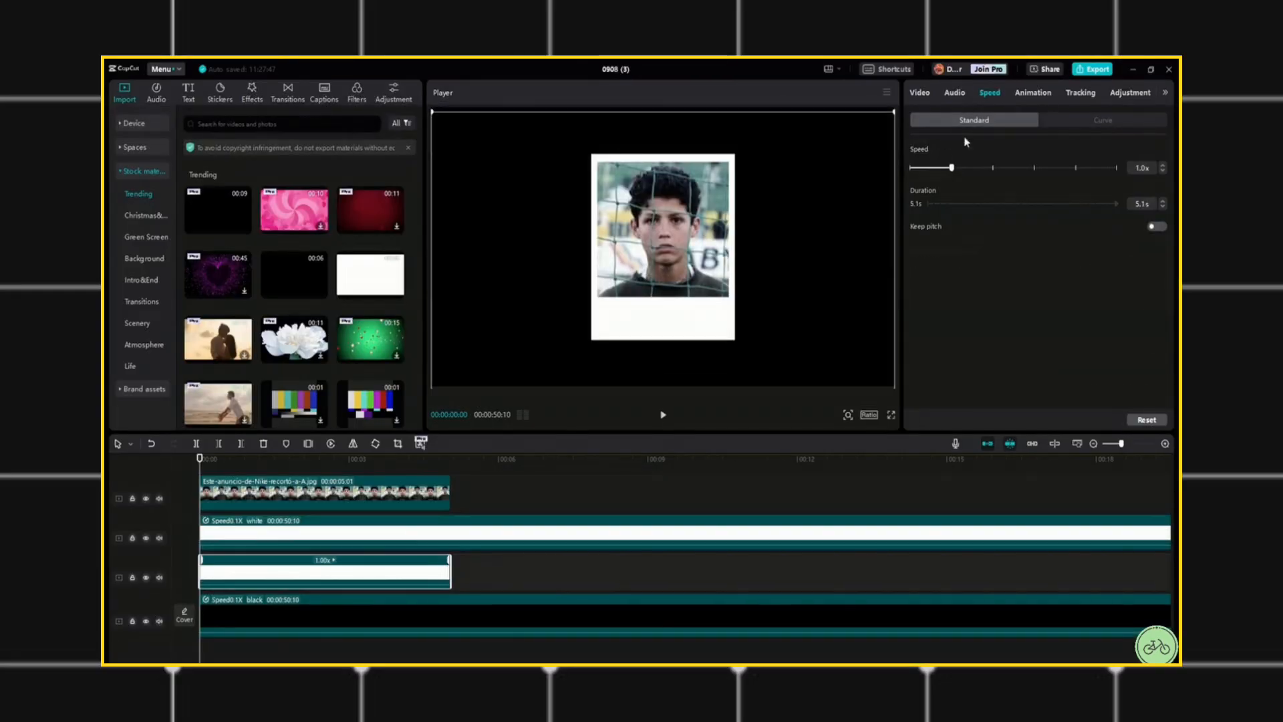
Extend the photo layer to 00:00:50:10 so it ends with the white layers.
{"action": "left_click_drag", "start_coordinate": [451, 493], "coordinate": [656, 493]}
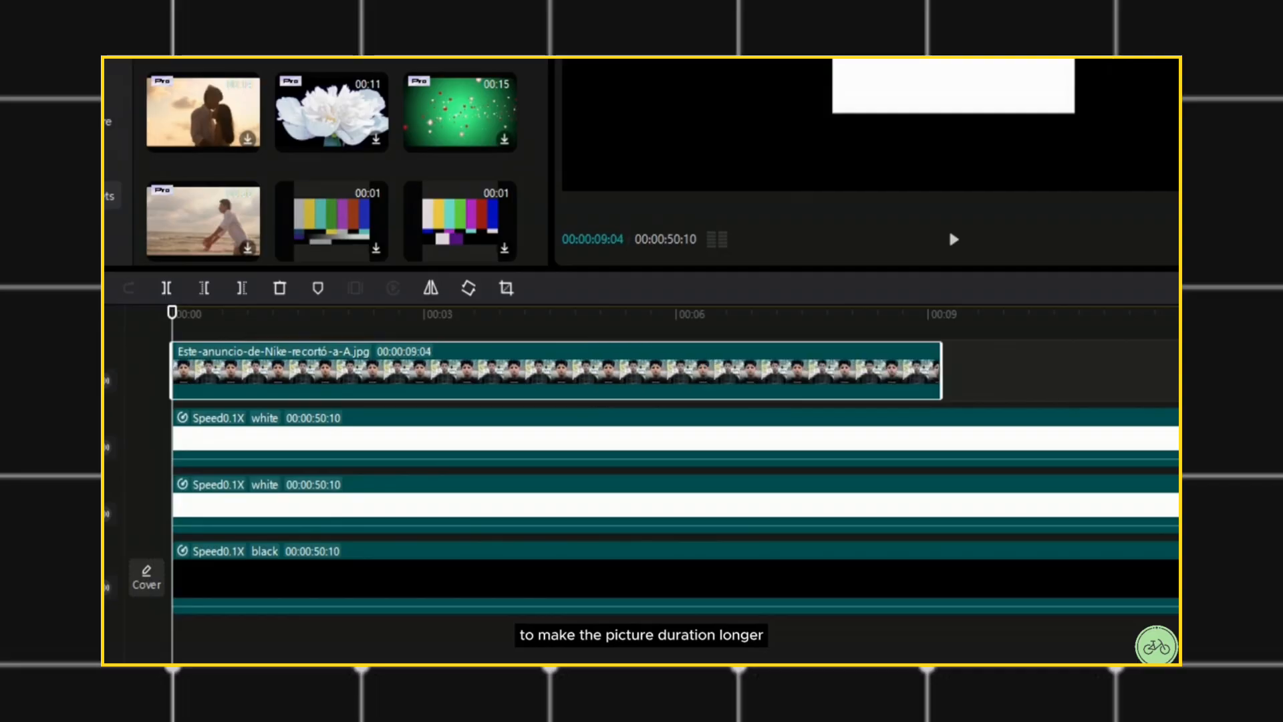
{"action": "left_click_drag", "start_coordinate": [941, 370], "coordinate": [769, 431]}
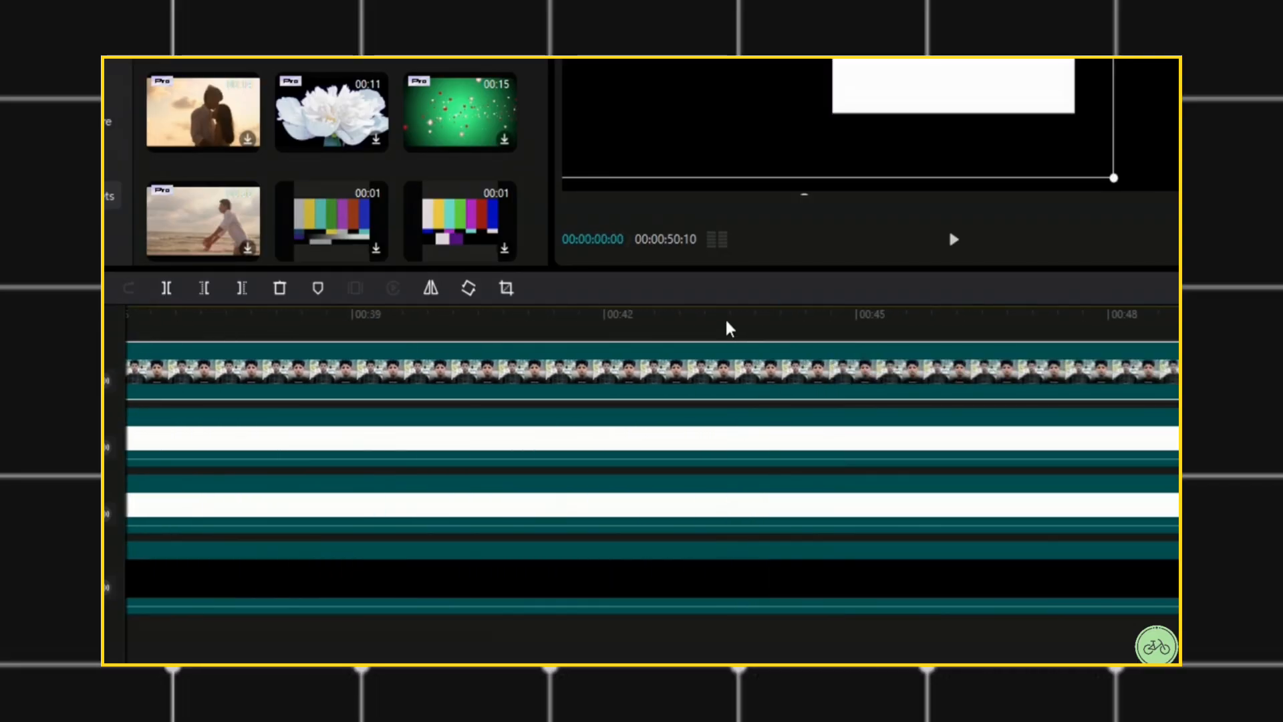
{"action": "left_click_drag", "start_coordinate": [730, 324], "coordinate": [642, 313]}
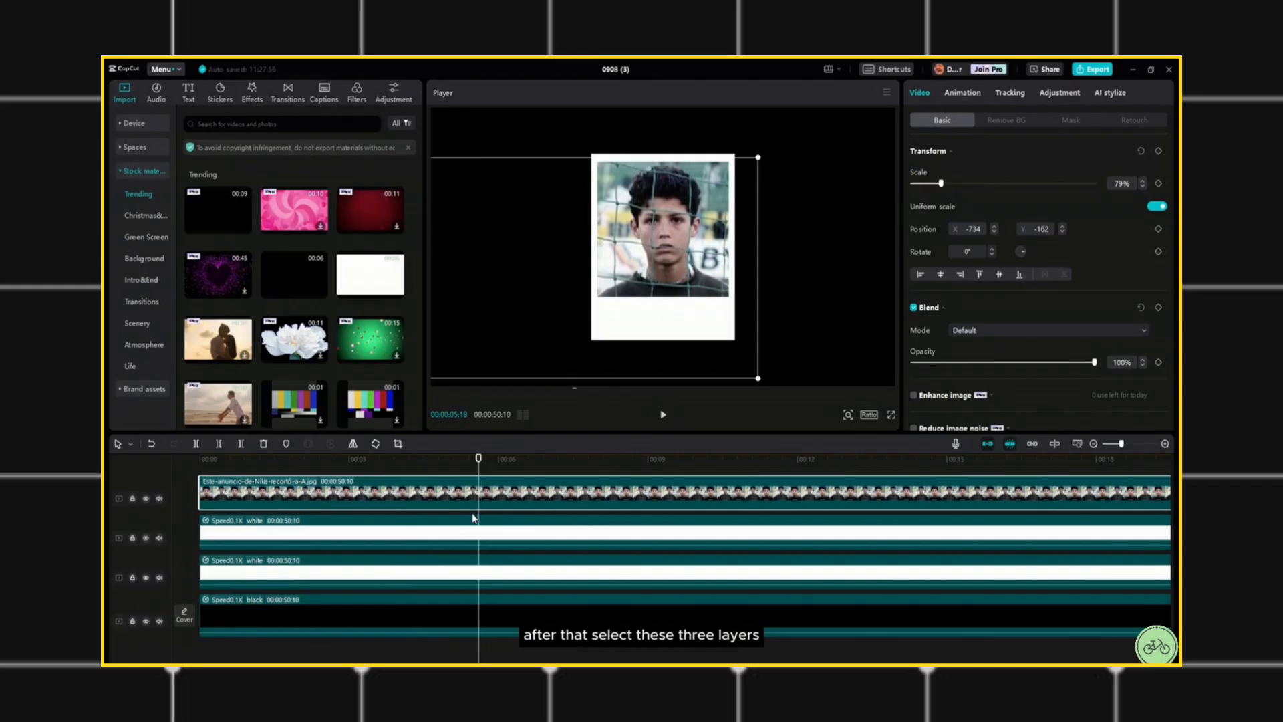
Combine the photo layer and both white layers into one compound clip above the black background.
{"action": "left_click", "coordinate": [310, 534], "text": "ctrl"}
{"action": "left_click", "coordinate": [282, 573], "text": "ctrl"}
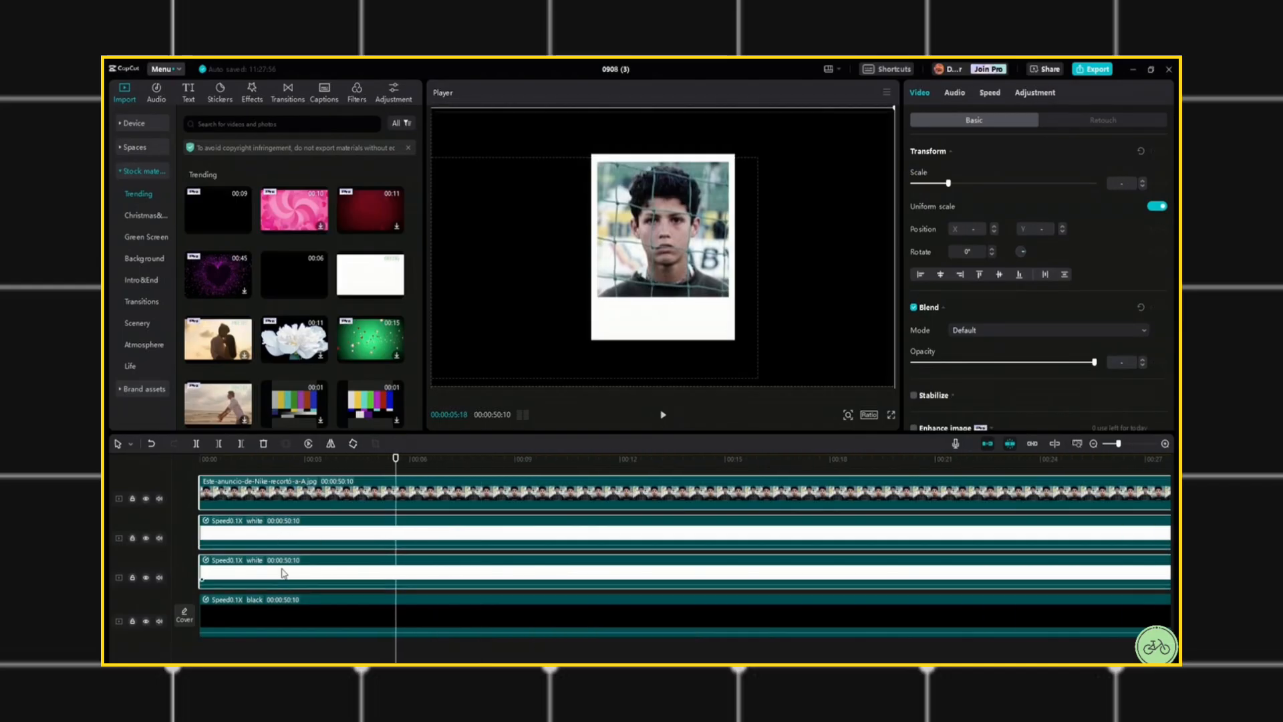
{"action": "right_click", "coordinate": [375, 537]}
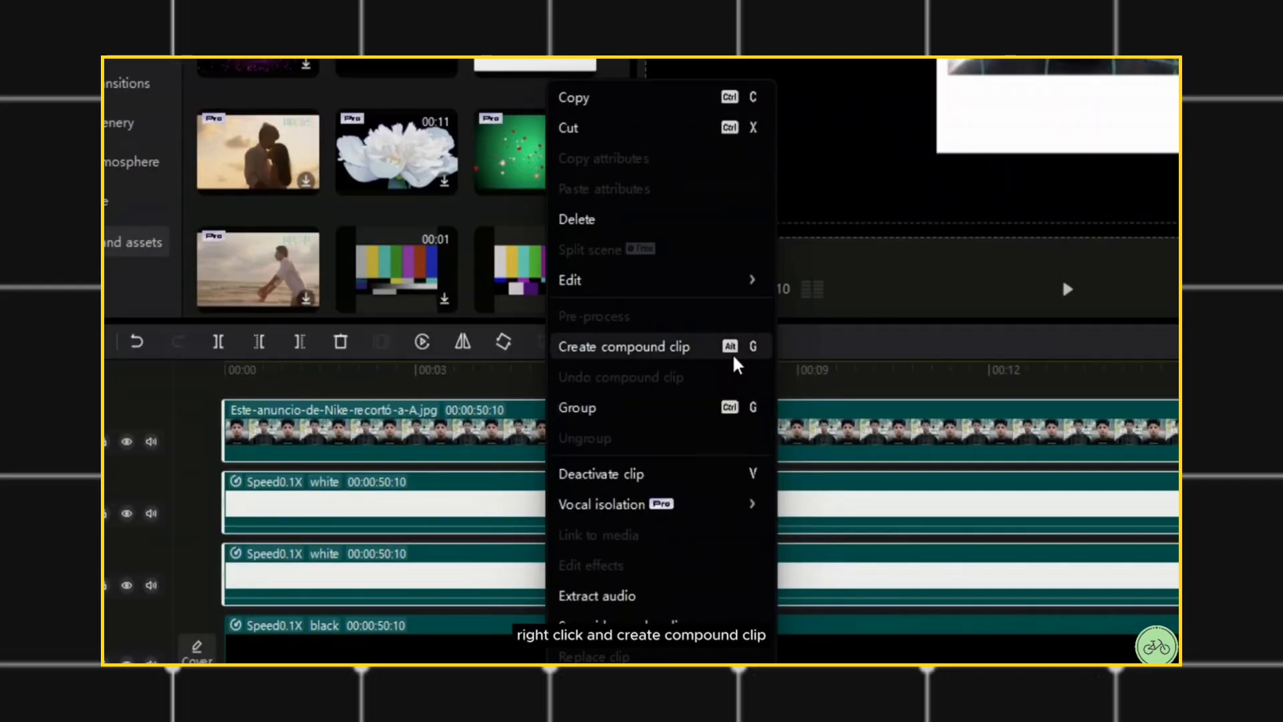
{"action": "left_click", "coordinate": [458, 449]}
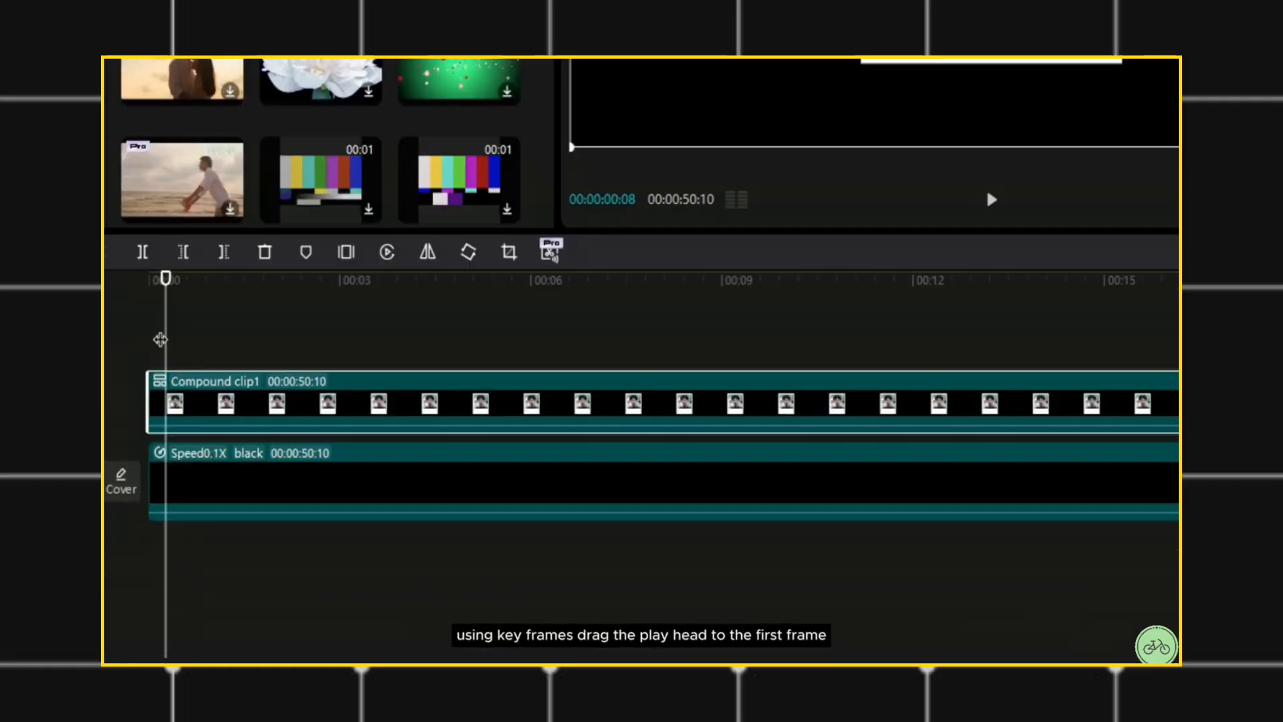
Keyframe the compound clip's rotation at -3° on the first frame and at 3° at 00:00:01:29.
{"action": "left_click_drag", "start_coordinate": [165, 334], "coordinate": [123, 341]}
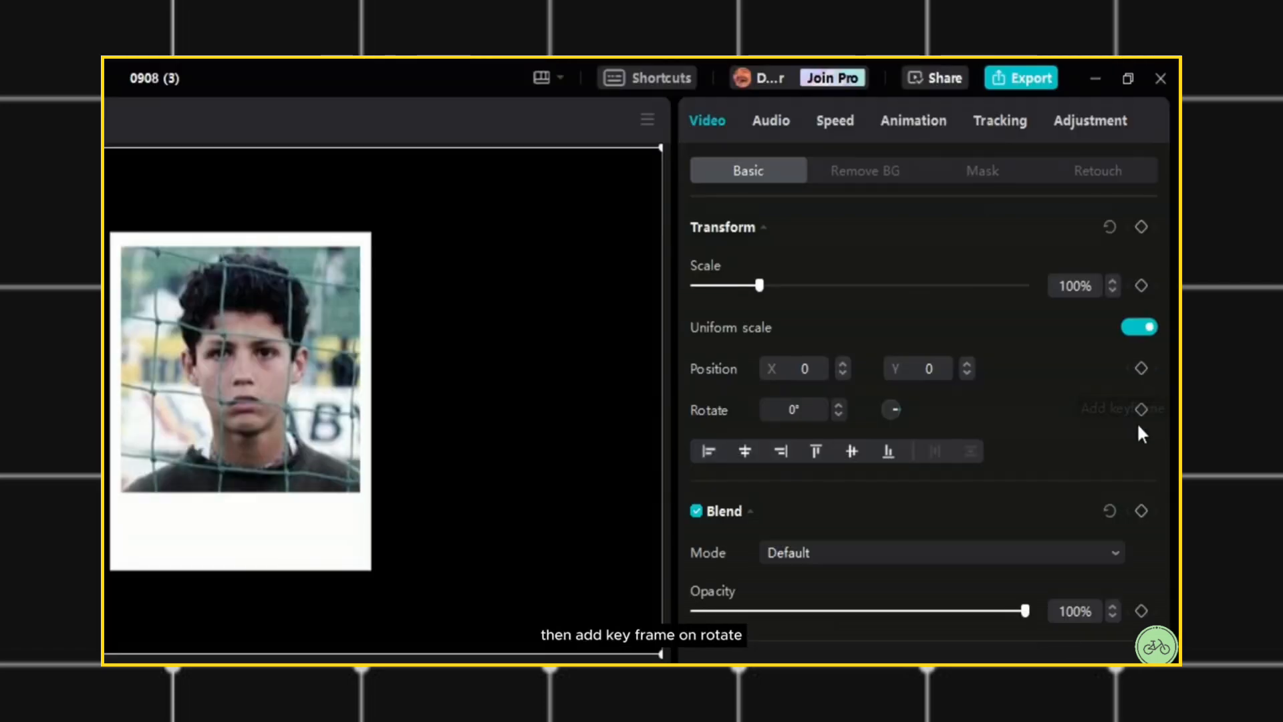
{"action": "left_click", "coordinate": [1141, 409]}
{"action": "type", "text": "-3"}
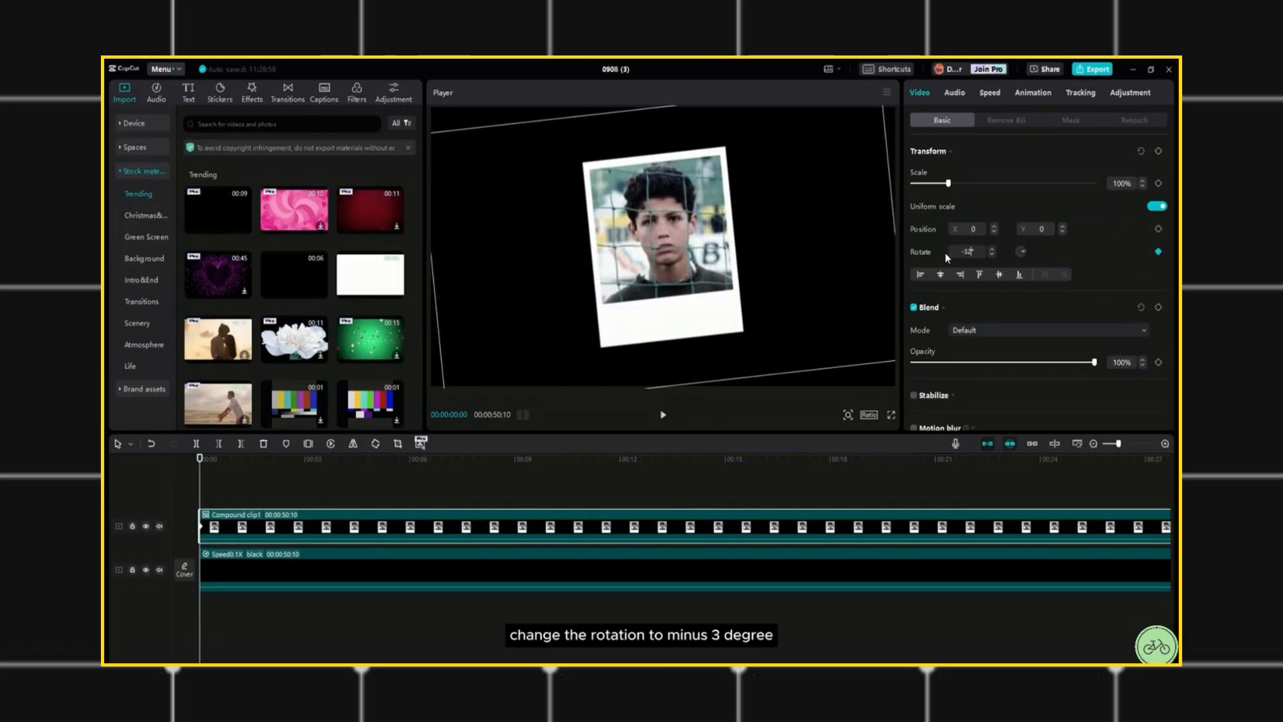
{"action": "key", "text": "Return"}
{"action": "left_click", "coordinate": [256, 460]}
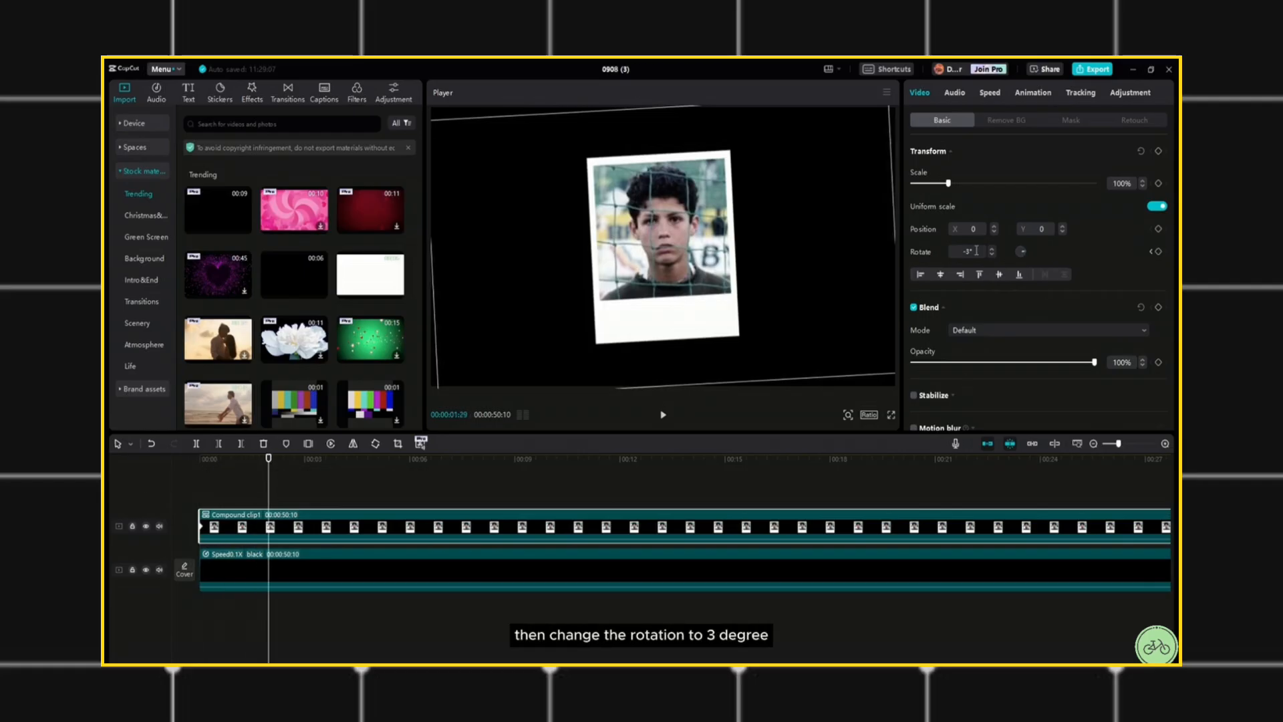
{"action": "type", "text": "3"}
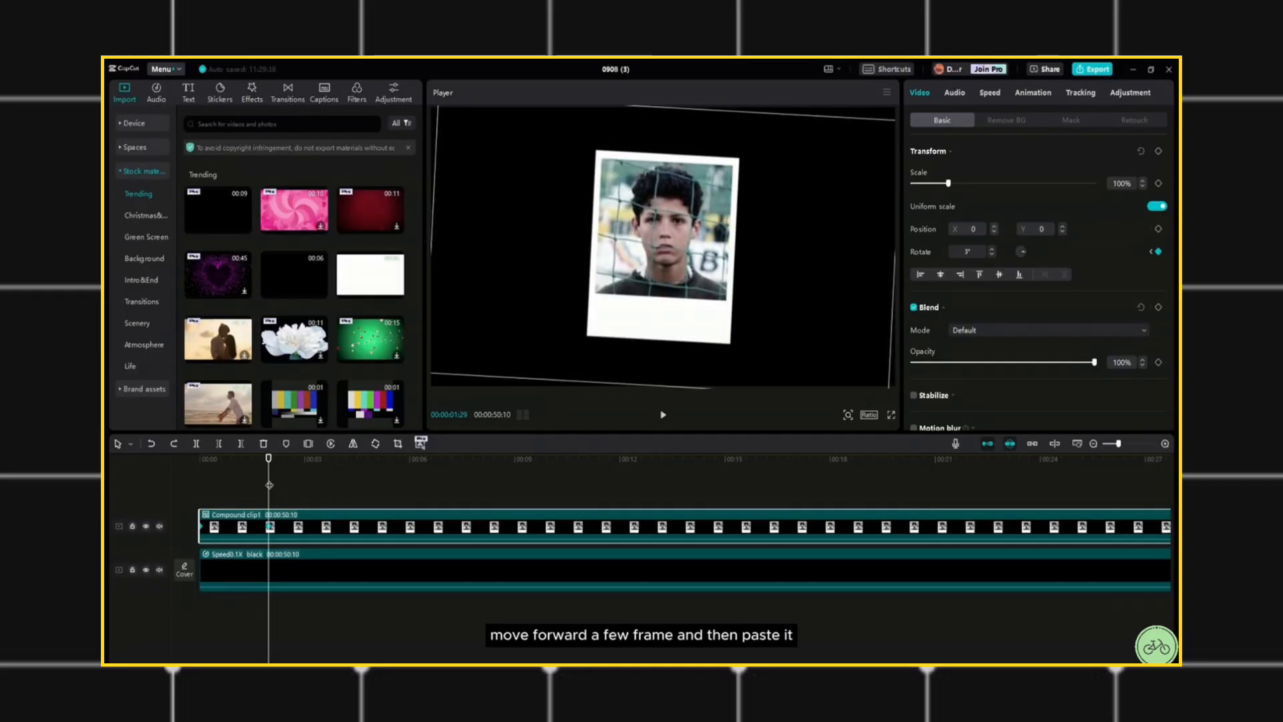
Paste the rotation keyframes at regular intervals along the compound clip for a repeating swing, and preview it from the start.
{"action": "left_click_drag", "start_coordinate": [271, 485], "coordinate": [458, 494]}
{"action": "key", "text": "ctrl+v"}
{"action": "key", "text": "ctrl+z"}
{"action": "key", "text": "ctrl+v"}
{"action": "key", "text": "ctrl+v"}
{"action": "left_click_drag", "start_coordinate": [457, 494], "coordinate": [983, 493]}
{"action": "key", "text": "ctrl+v"}
{"action": "key", "text": "ctrl+v"}
{"action": "key", "text": "ctrl+v"}
{"action": "key", "text": "ctrl+v"}
{"action": "left_click_drag", "start_coordinate": [982, 493], "coordinate": [109, 481]}
{"action": "key", "text": "ctrl+v"}
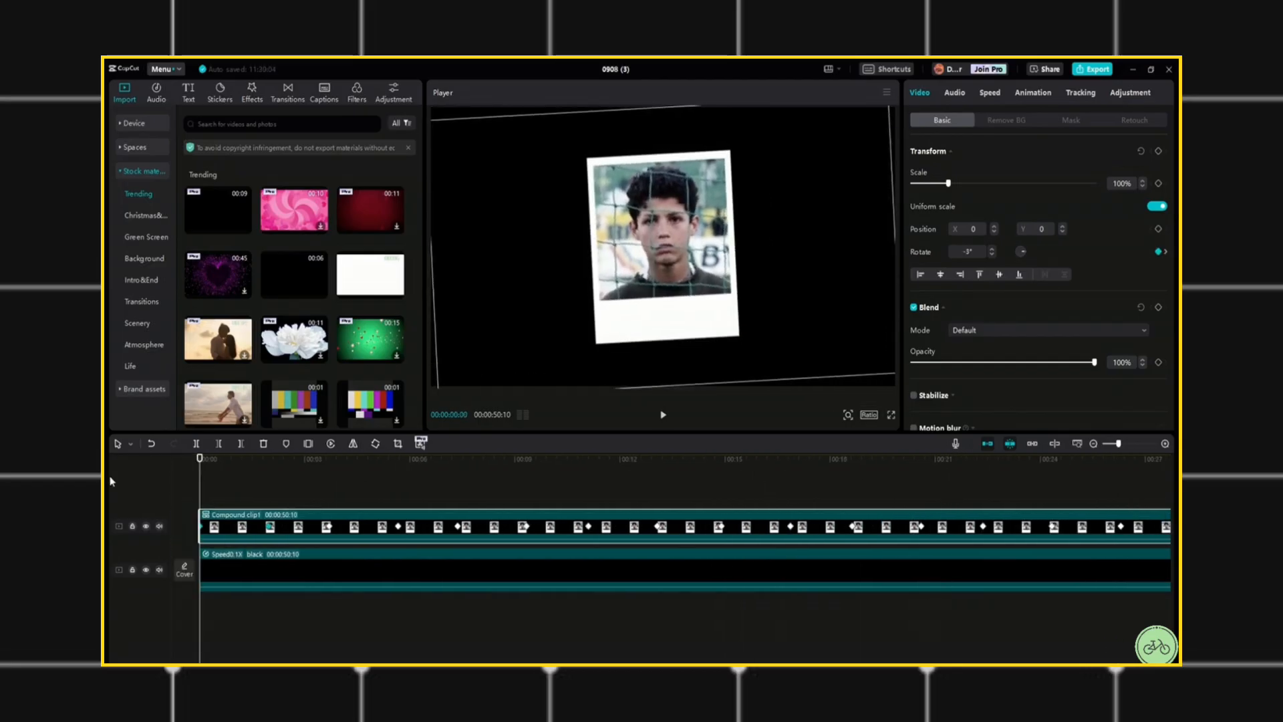
{"action": "key", "text": "space"}
{"action": "key", "text": "space"}
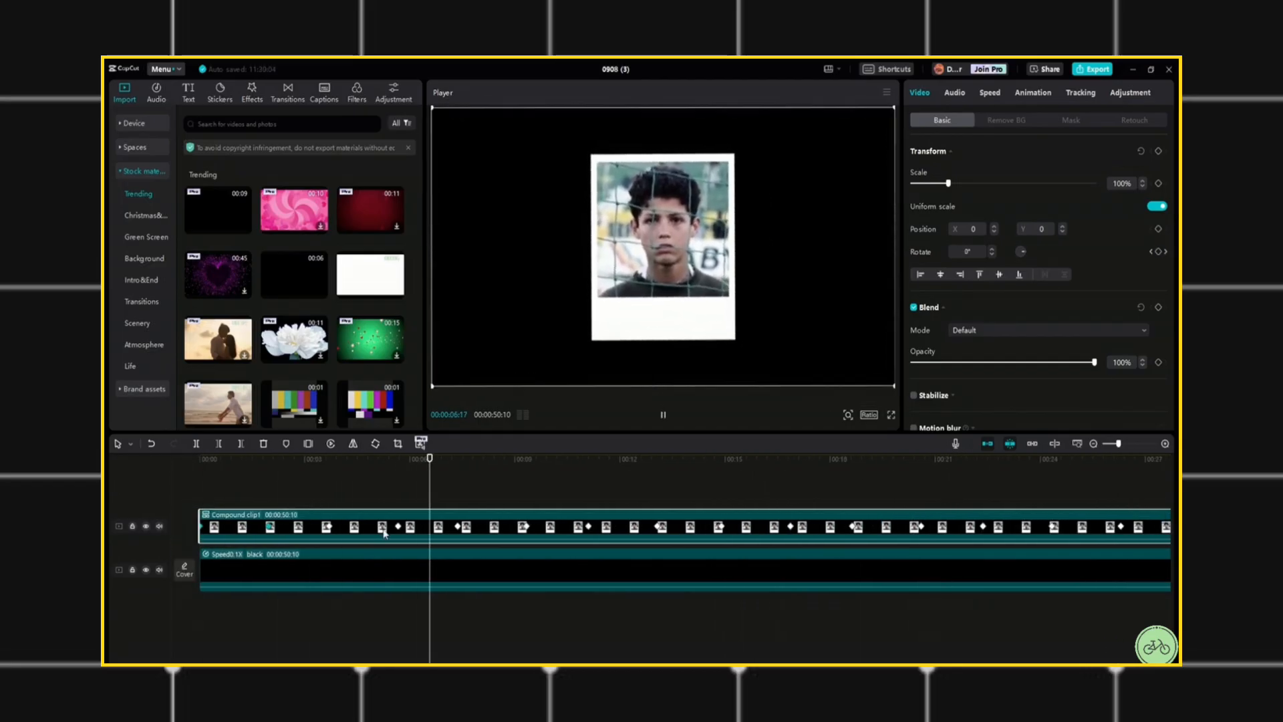
Wrap the keyframed Polaroid in another compound clip and duplicate it on a track above, starting at the first frame.
{"action": "left_click", "coordinate": [295, 512]}
{"action": "right_click", "coordinate": [367, 533]}
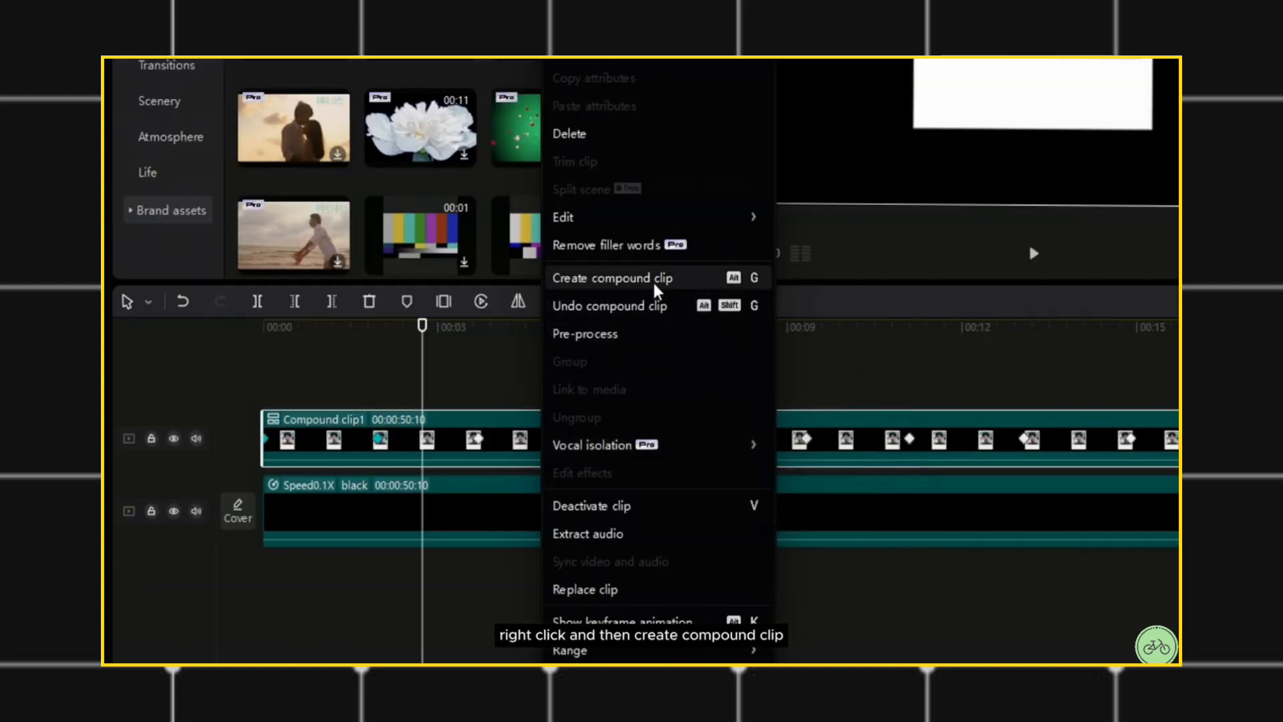
{"action": "left_click", "coordinate": [655, 289]}
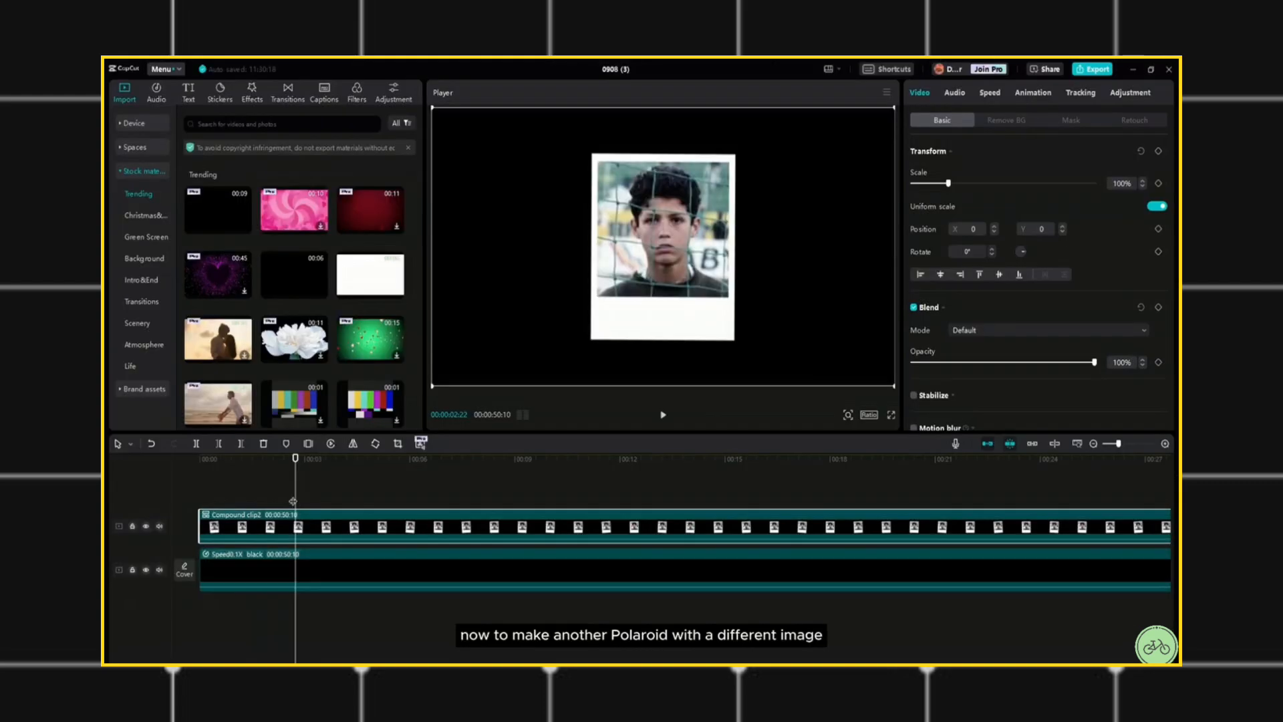
{"action": "left_click_drag", "start_coordinate": [422, 392], "coordinate": [215, 385]}
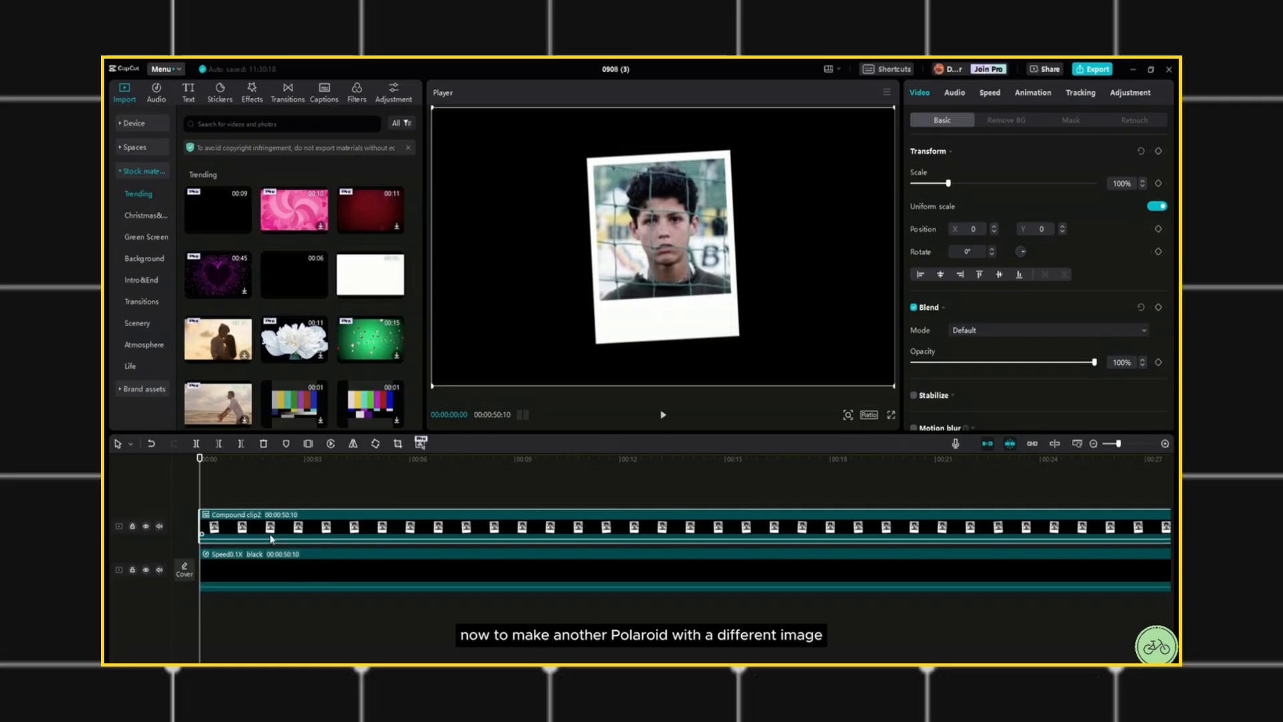
{"action": "left_click_drag", "start_coordinate": [286, 537], "coordinate": [281, 503]}
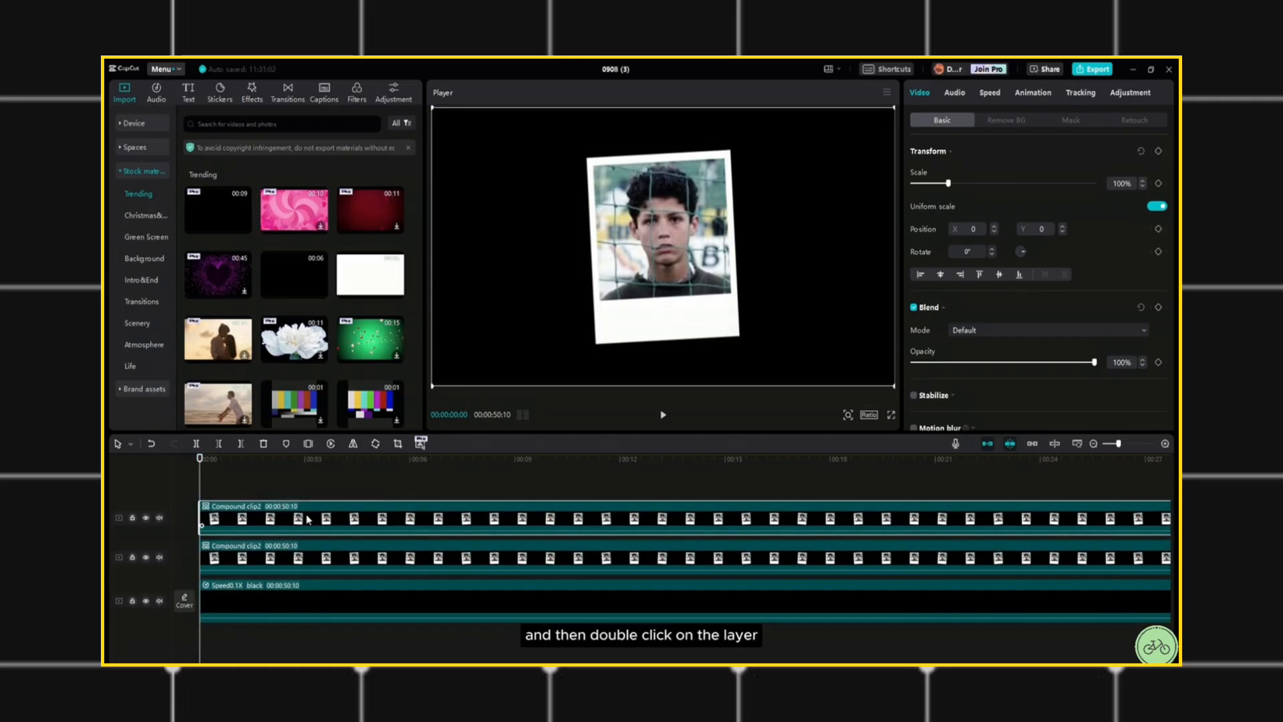
Open the duplicate down to its innermost compound clip timeline and delete the old photo layer.
{"action": "double_click", "coordinate": [304, 519]}
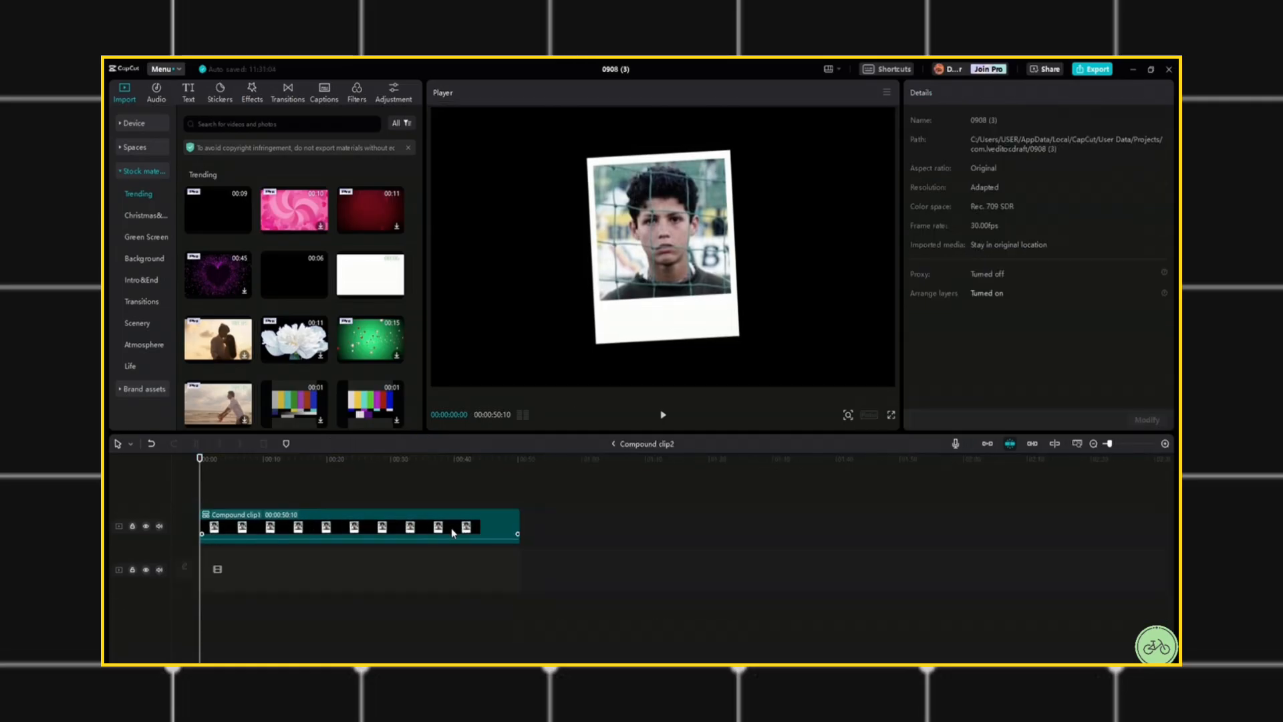
{"action": "left_click", "coordinate": [333, 527]}
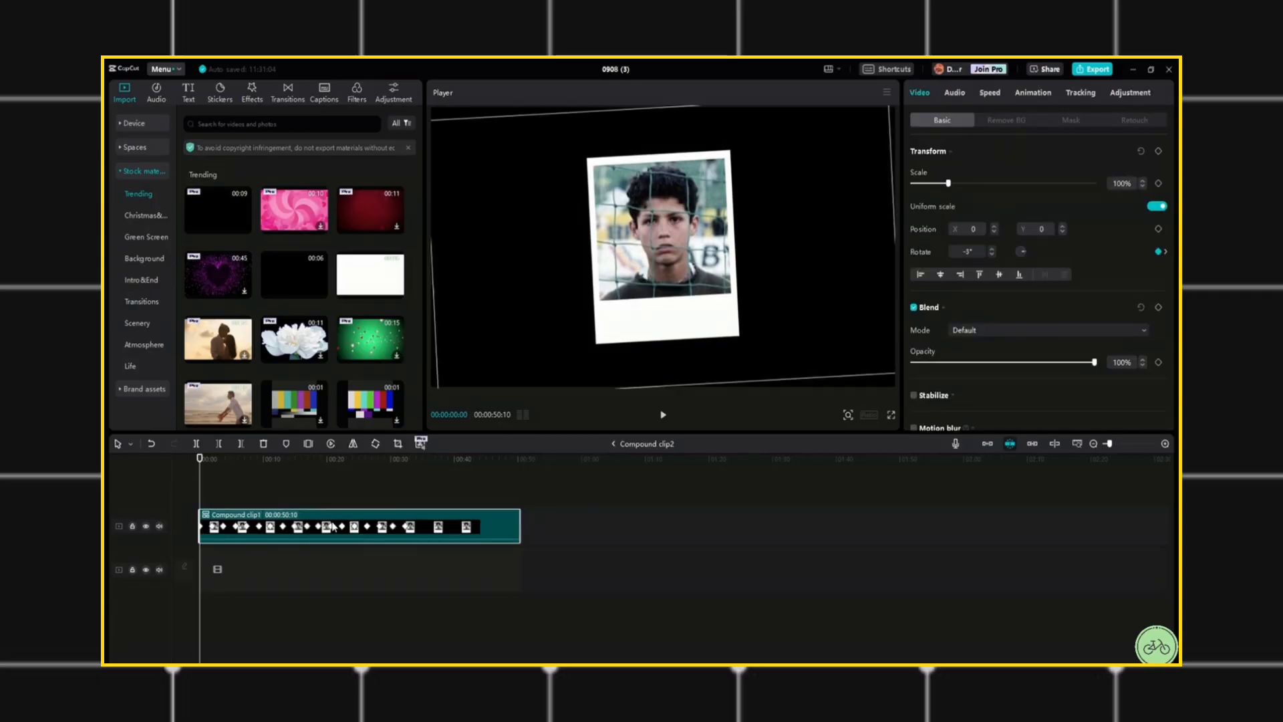
{"action": "double_click", "coordinate": [446, 525]}
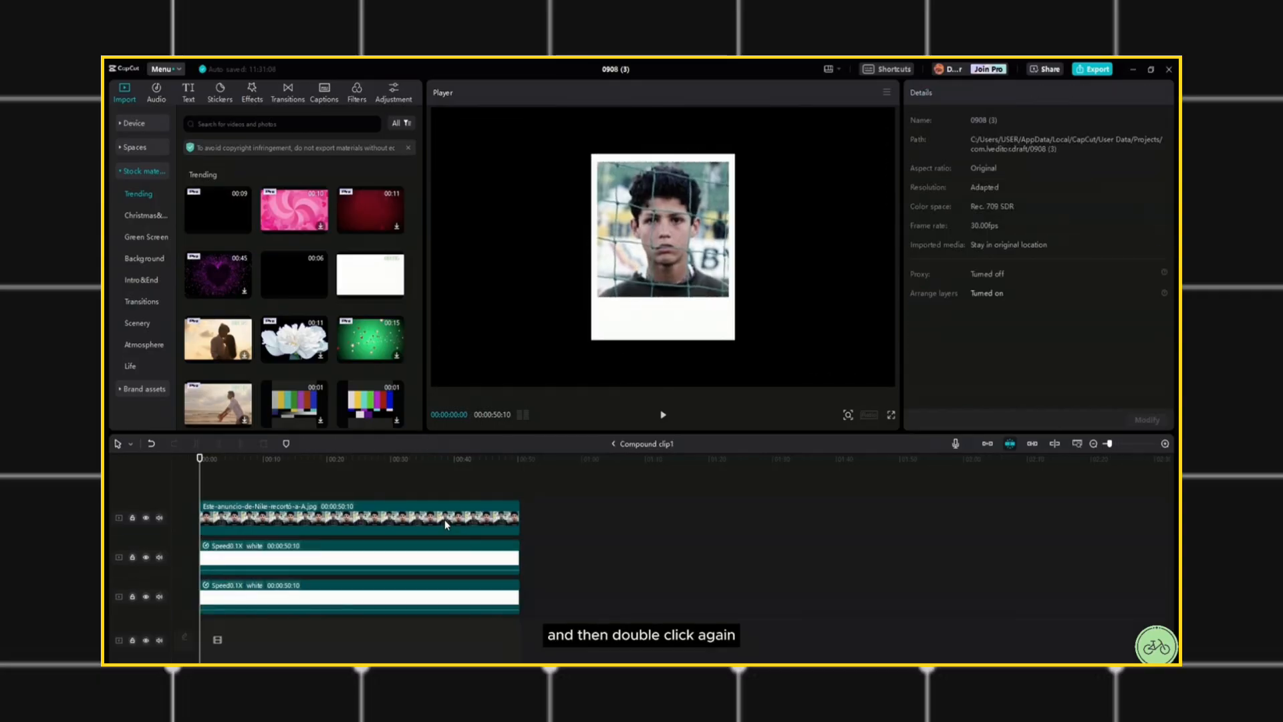
{"action": "left_click", "coordinate": [358, 521]}
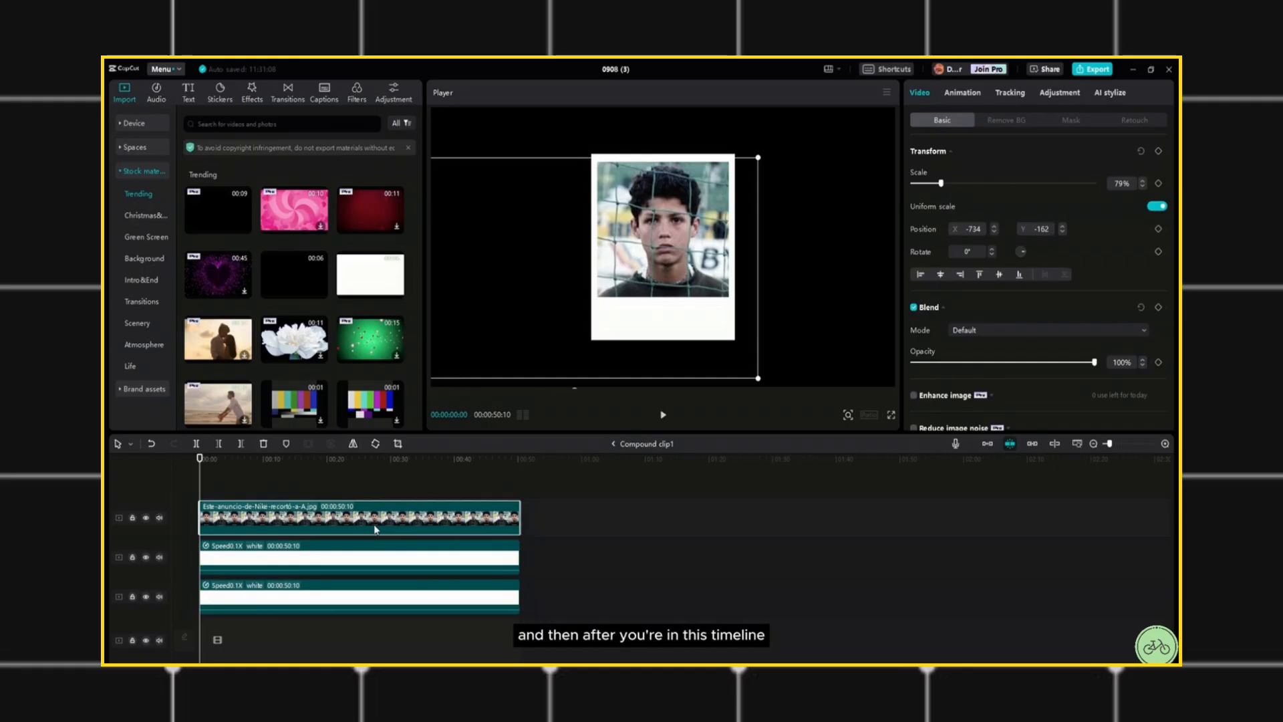
{"action": "key", "text": "Delete"}
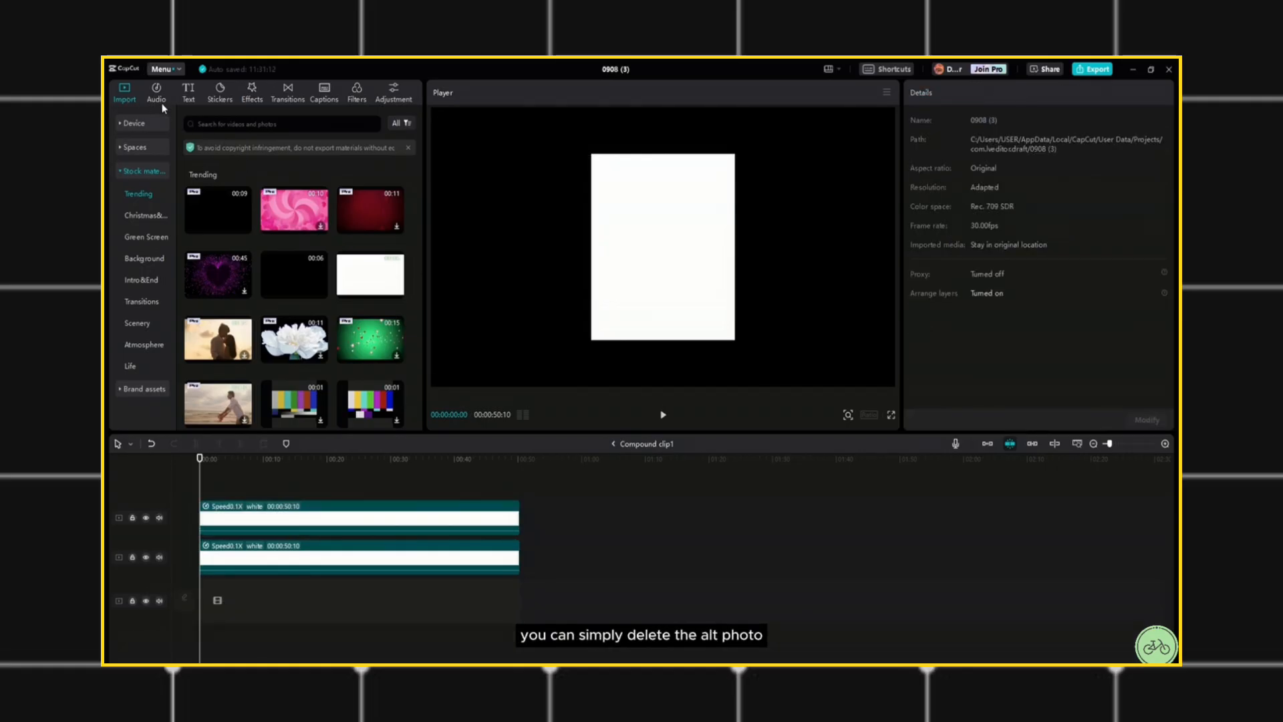
Insert XGD20PvqoM.jpg from the imported ronaldo folder above the white layers and extend it to 00:00:50:10.
{"action": "left_click", "coordinate": [187, 96]}
{"action": "left_click", "coordinate": [132, 104]}
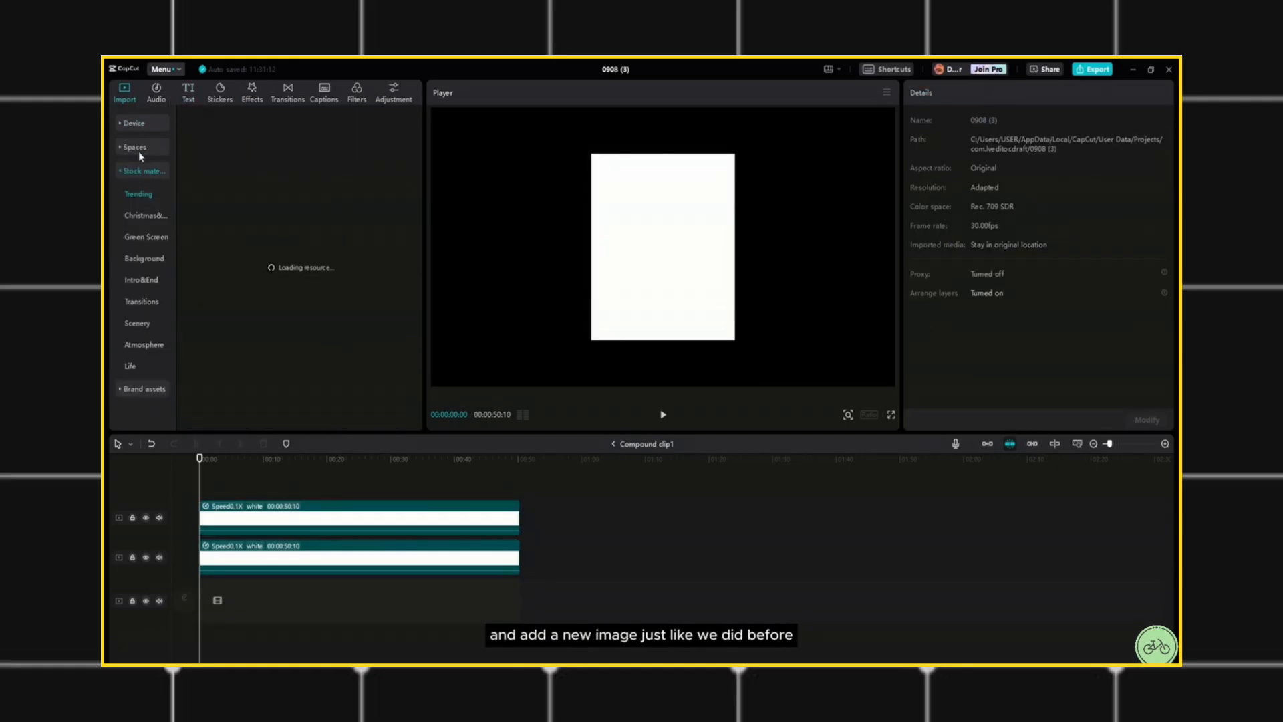
{"action": "left_click", "coordinate": [136, 147]}
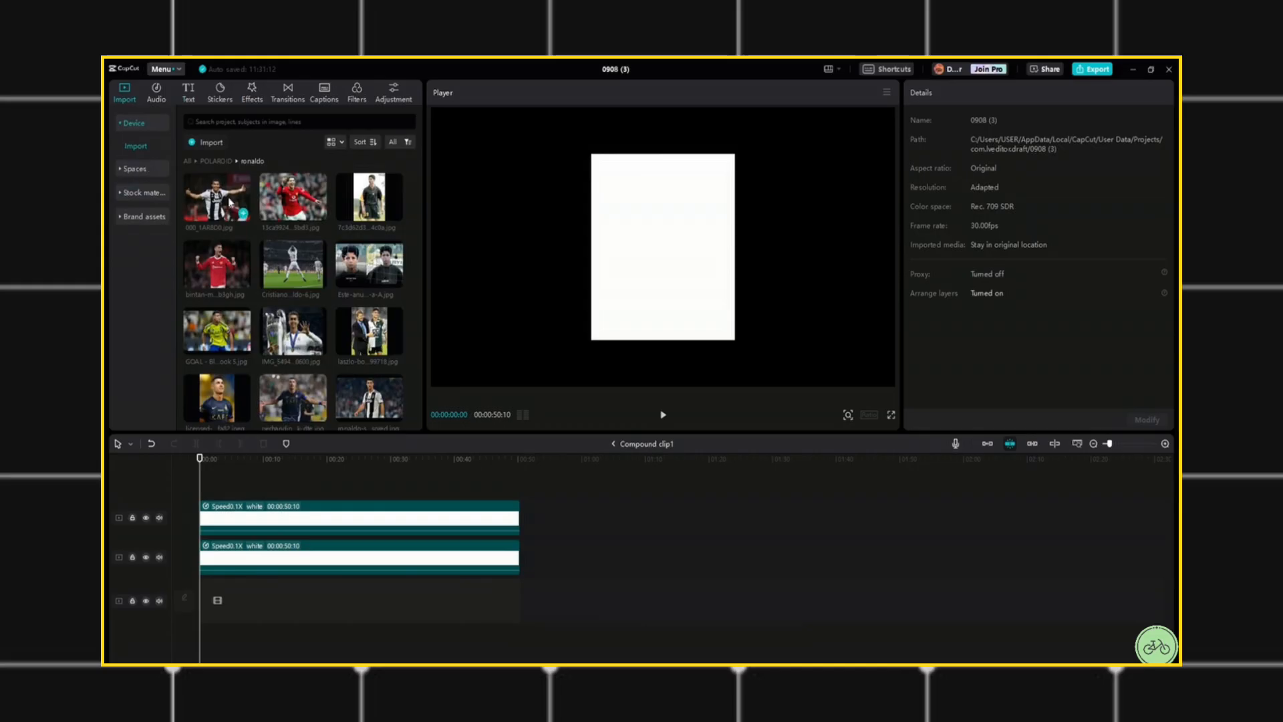
{"action": "scroll", "coordinate": [271, 302], "scroll_direction": "down", "scroll_amount": 2}
{"action": "left_click_drag", "start_coordinate": [238, 398], "coordinate": [211, 518]}
{"action": "left_click_drag", "start_coordinate": [232, 522], "coordinate": [520, 527]}
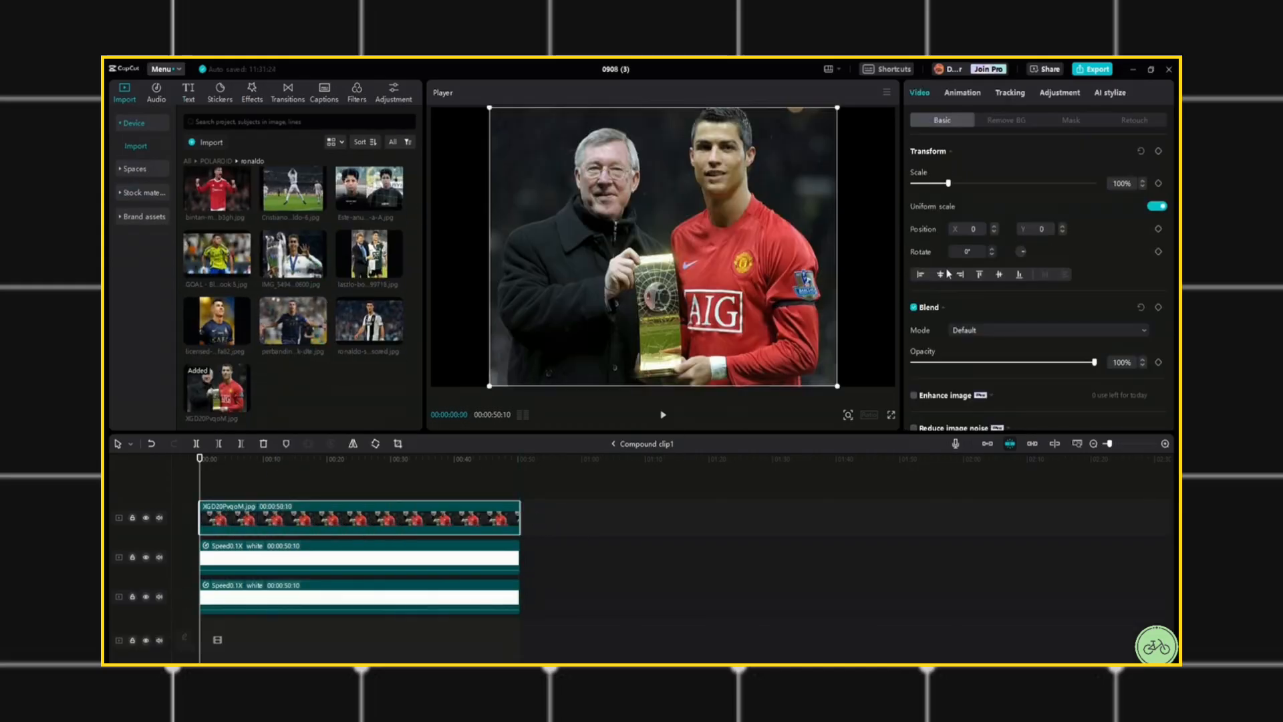
Crop the new photo with a rectangle mask fitted to the Polaroid's picture area and set its scale to 65%.
{"action": "left_click", "coordinate": [1071, 119]}
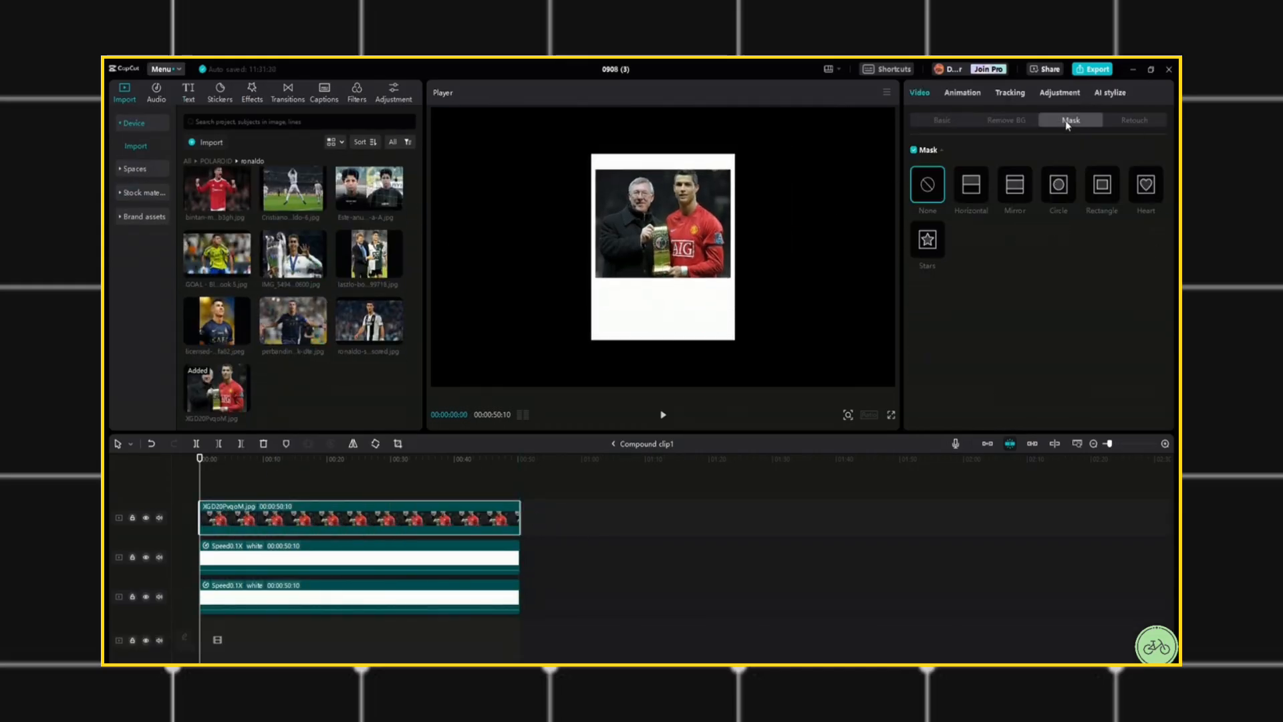
{"action": "left_click", "coordinate": [1103, 187]}
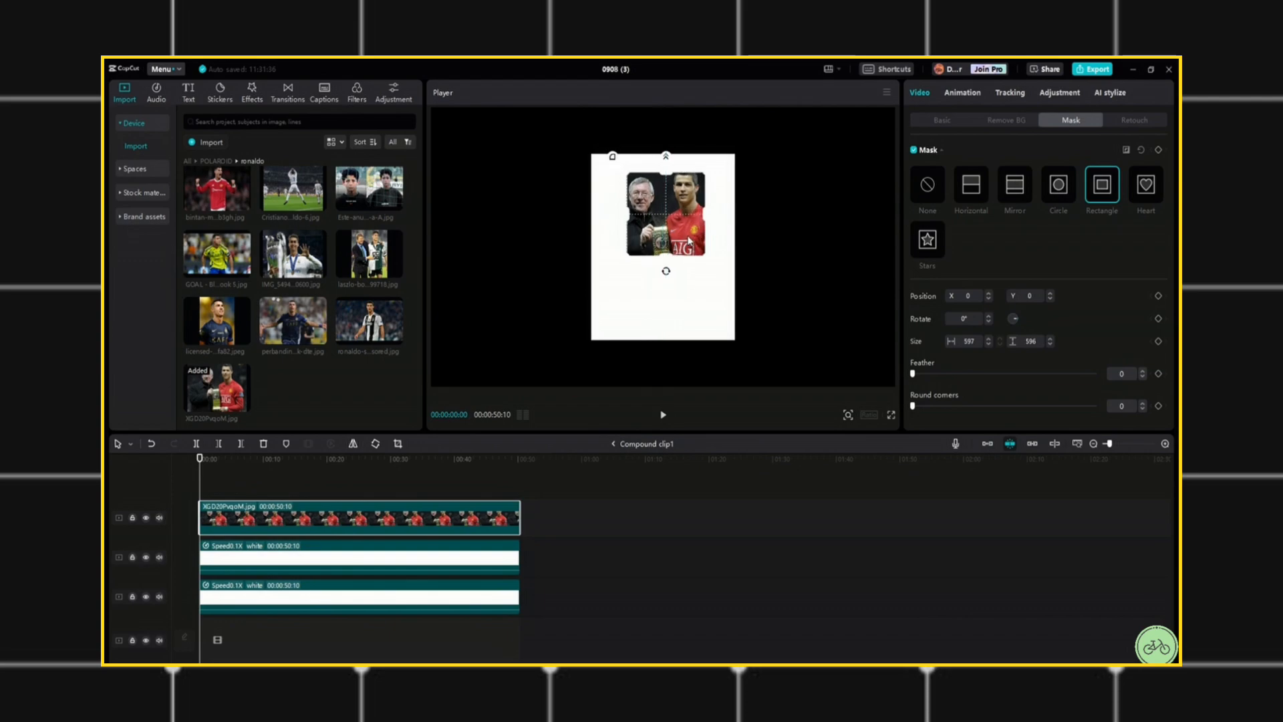
{"action": "left_click", "coordinate": [944, 121]}
{"action": "left_click_drag", "start_coordinate": [938, 188], "coordinate": [934, 184]}
{"action": "left_click_drag", "start_coordinate": [662, 214], "coordinate": [662, 246]}
{"action": "left_click", "coordinate": [1142, 180]}
{"action": "left_click", "coordinate": [1142, 181]}
{"action": "left_click", "coordinate": [1142, 181]}
{"action": "left_click", "coordinate": [1142, 181]}
{"action": "left_click", "coordinate": [1142, 181]}
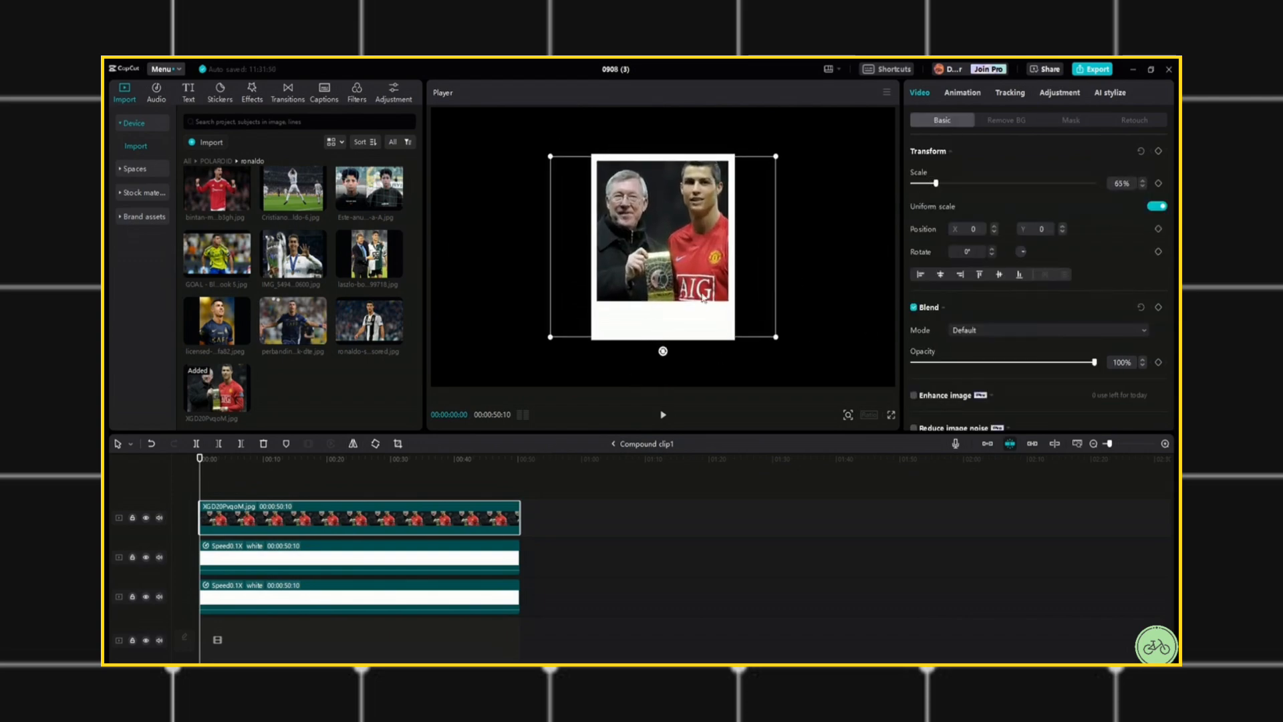
Return to the main timeline, place the second Polaroid beside the first at X 1133, Y -25, and duplicate its clip on a track above.
{"action": "left_click", "coordinate": [613, 444]}
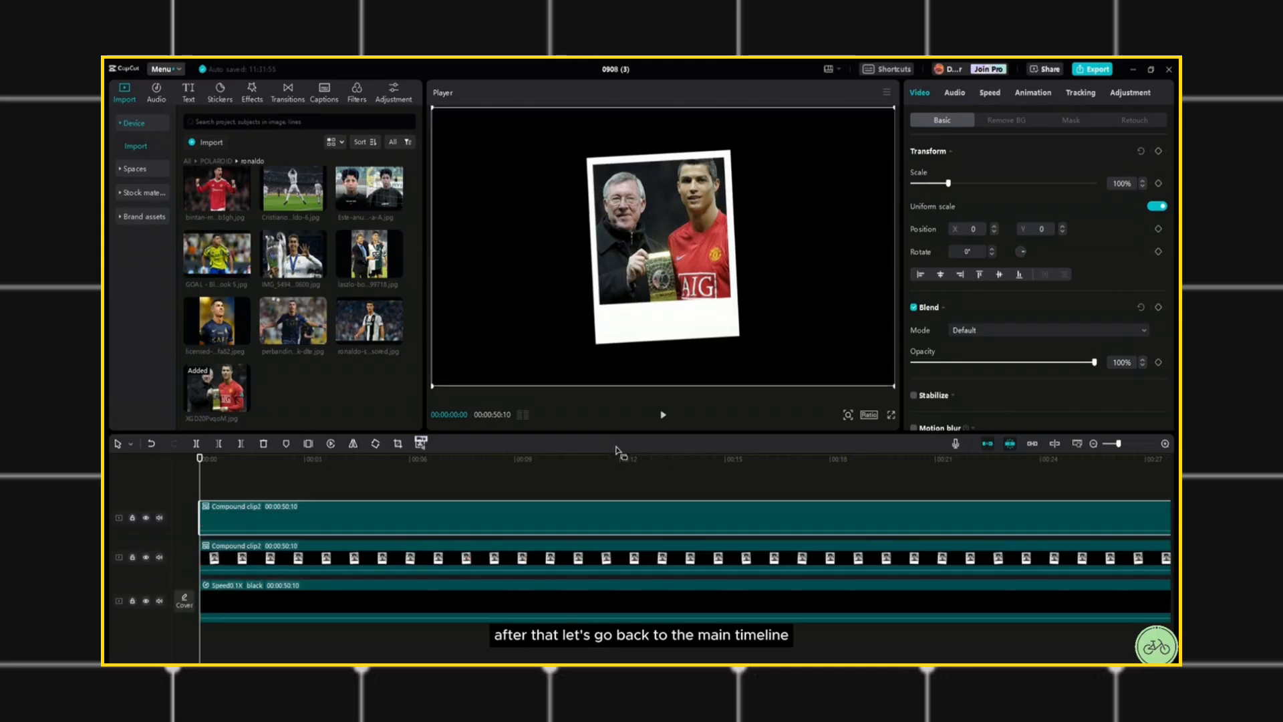
{"action": "left_click_drag", "start_coordinate": [706, 296], "coordinate": [845, 299]}
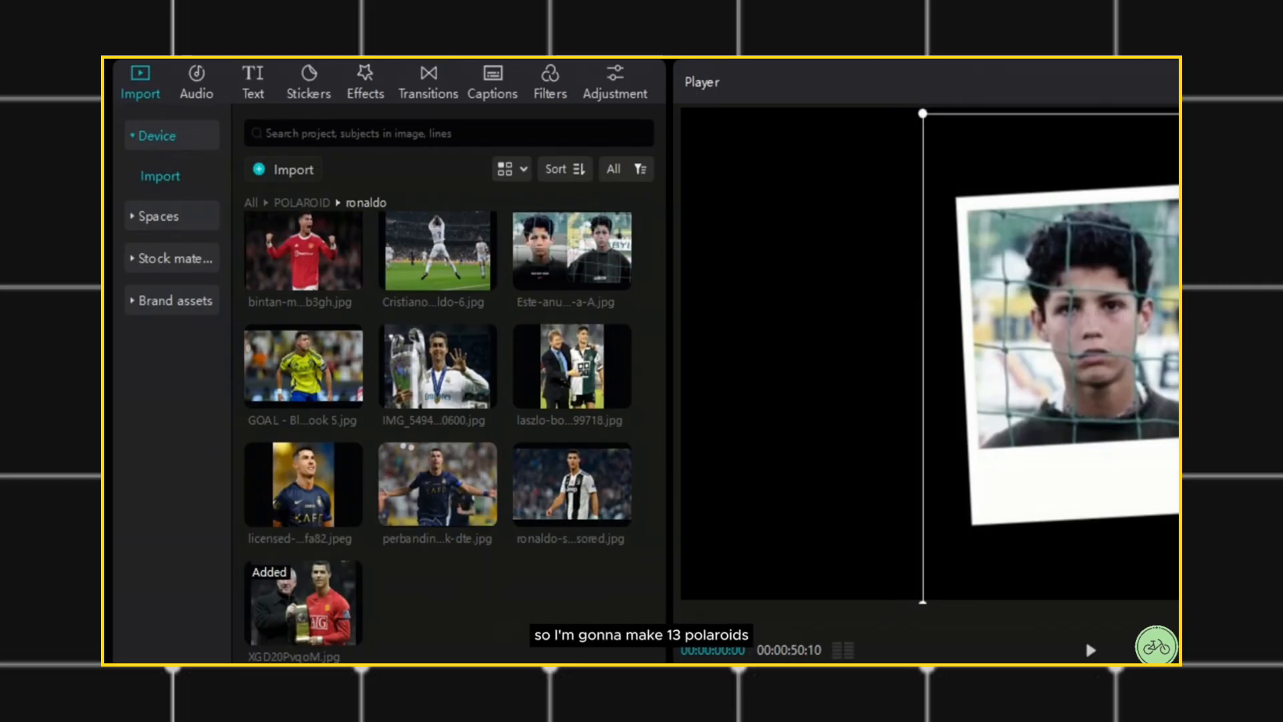
{"action": "key", "text": "space"}
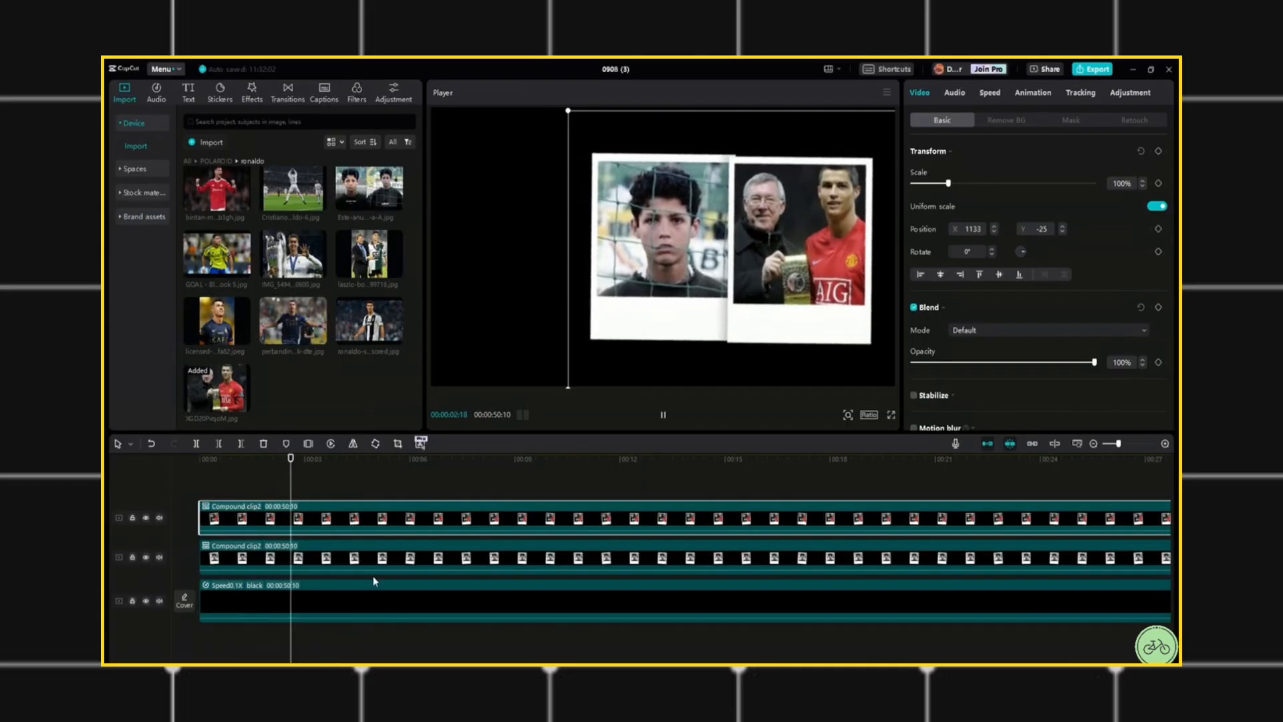
{"action": "left_click_drag", "start_coordinate": [371, 524], "coordinate": [321, 488], "text": "alt"}
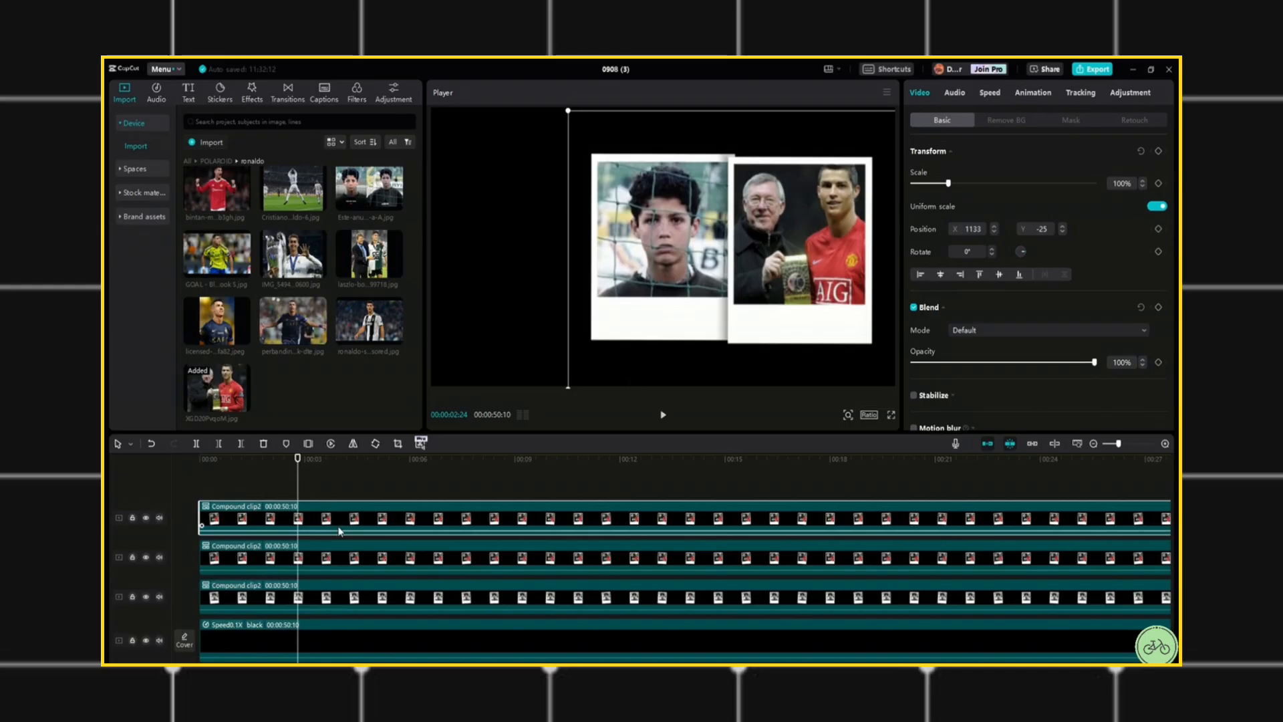
Open the top duplicate's inner timeline and replace the XGD20PvqoM.jpg layer with the laszlo-boloni-ronaldo photo, extended to 00:00:50:10.
{"action": "double_click", "coordinate": [383, 511]}
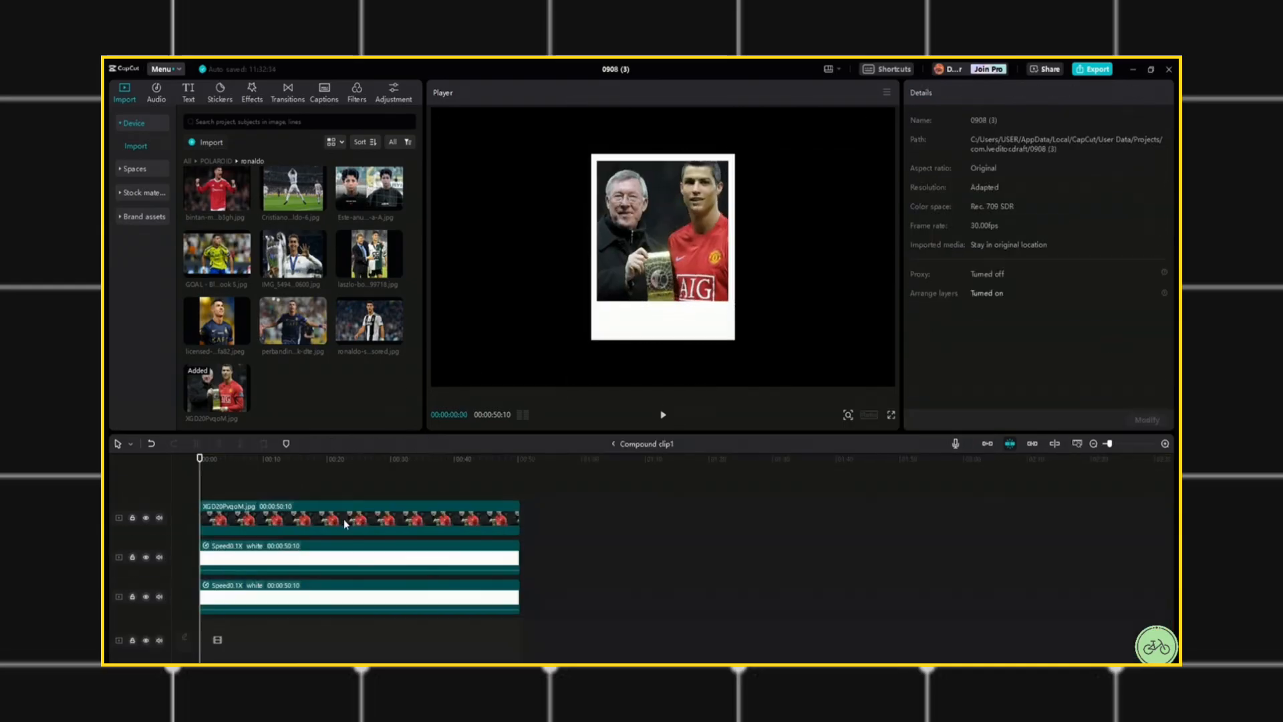
{"action": "key", "text": "Delete"}
{"action": "left_click_drag", "start_coordinate": [369, 254], "coordinate": [221, 518]}
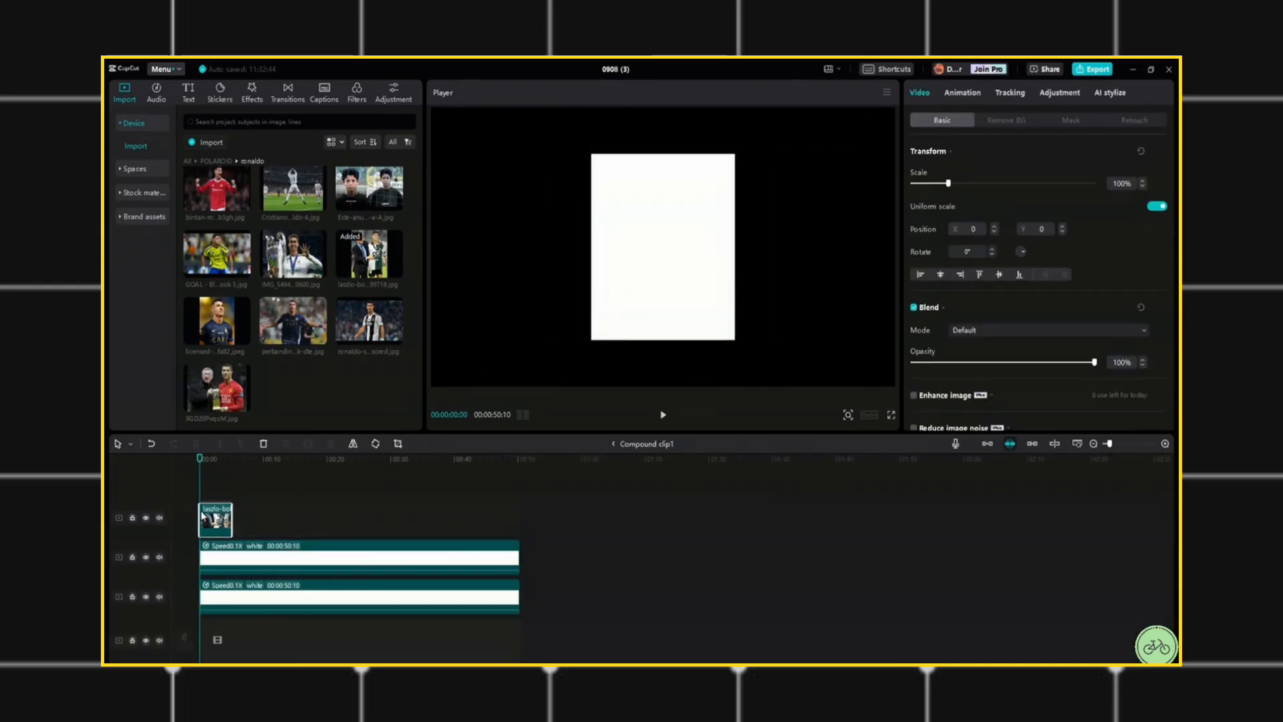
Crop the new photo with a rectangle mask and reduce its scale to fit the Polaroid's picture area.
{"action": "left_click", "coordinate": [1071, 119]}
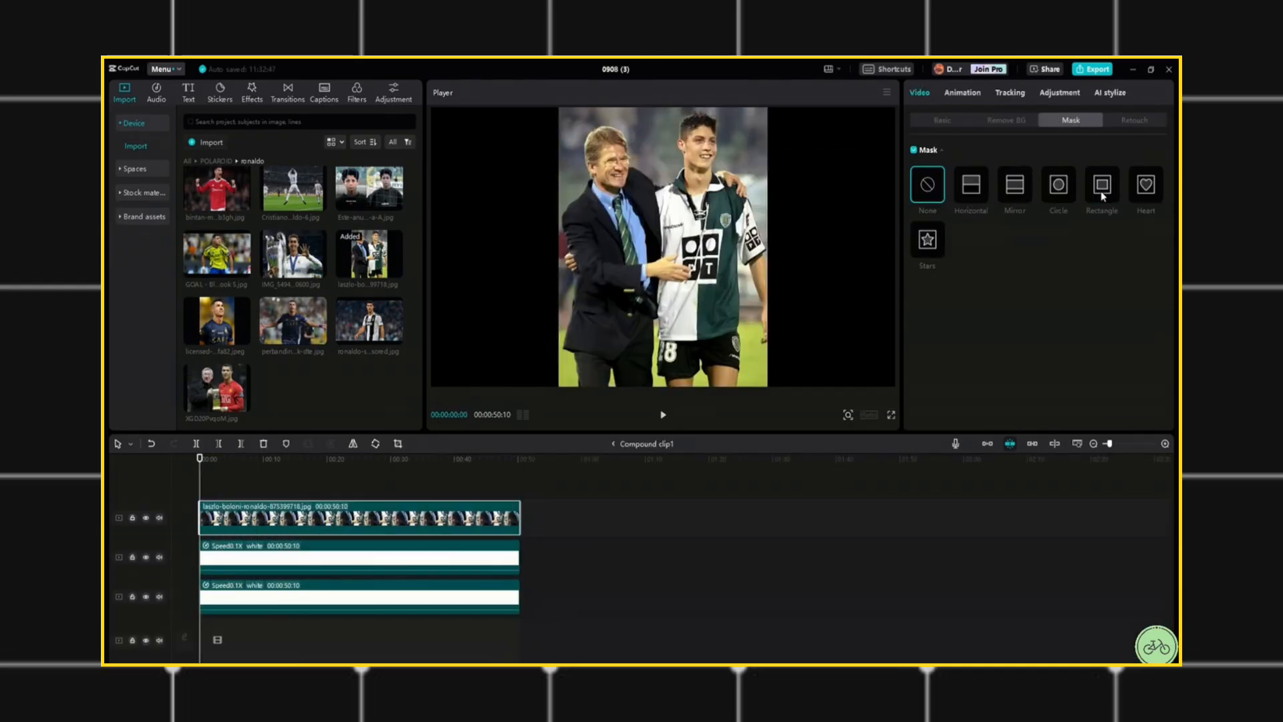
{"action": "left_click", "coordinate": [1103, 187]}
{"action": "left_click", "coordinate": [960, 119]}
{"action": "left_click_drag", "start_coordinate": [946, 184], "coordinate": [941, 188]}
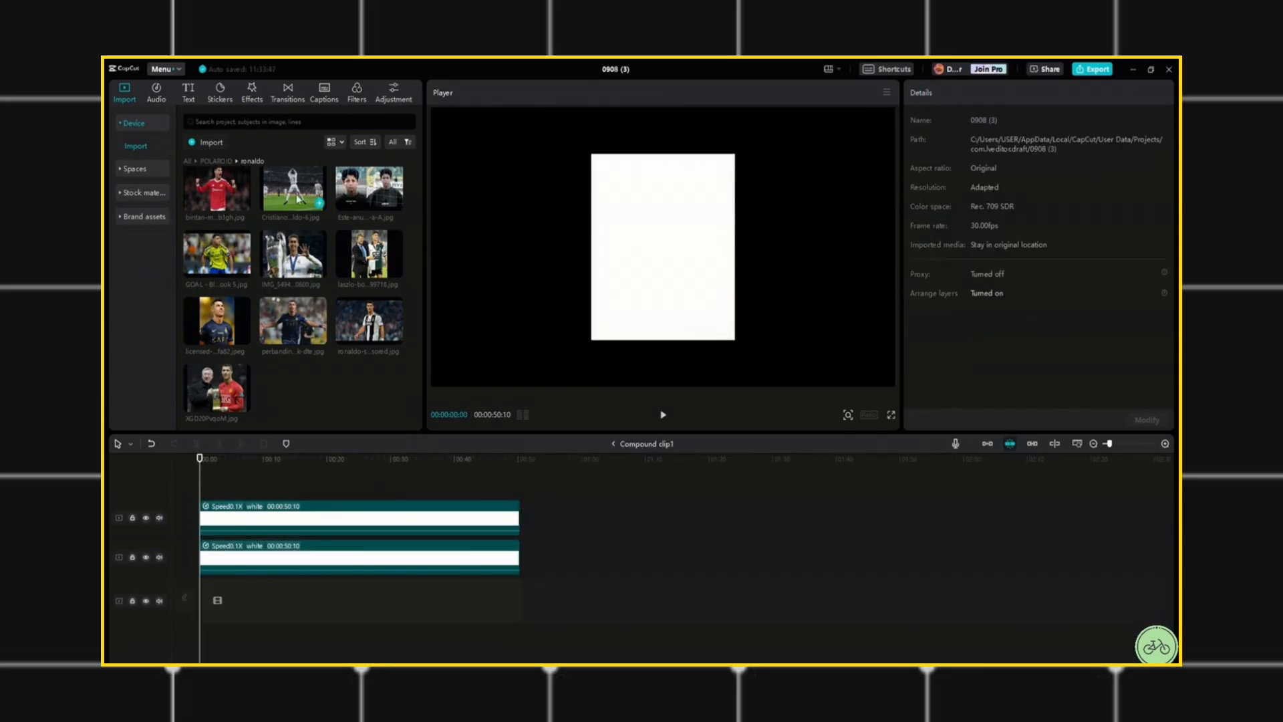
Insert the stadium celebration photo into one duplicated Polaroid and crop IMG_5494-57270600.jpg with a rectangle mask in another.
{"action": "left_click", "coordinate": [318, 202]}
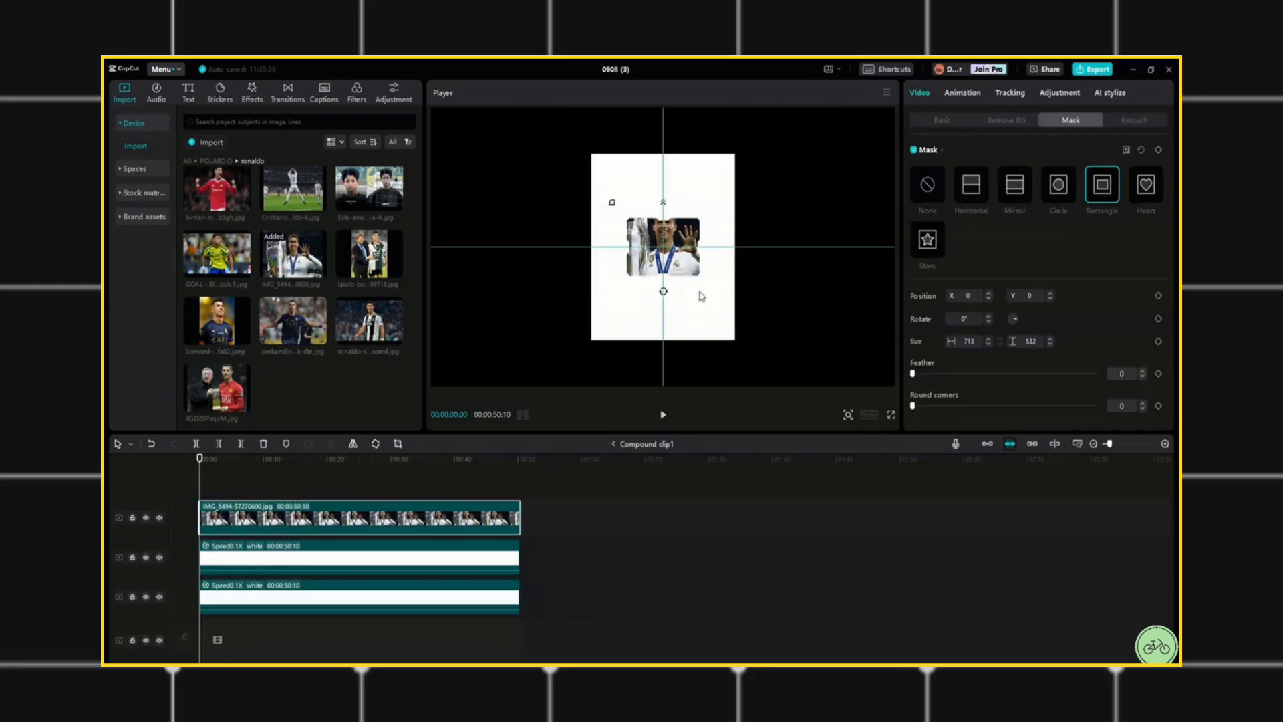
{"action": "left_click", "coordinate": [941, 121]}
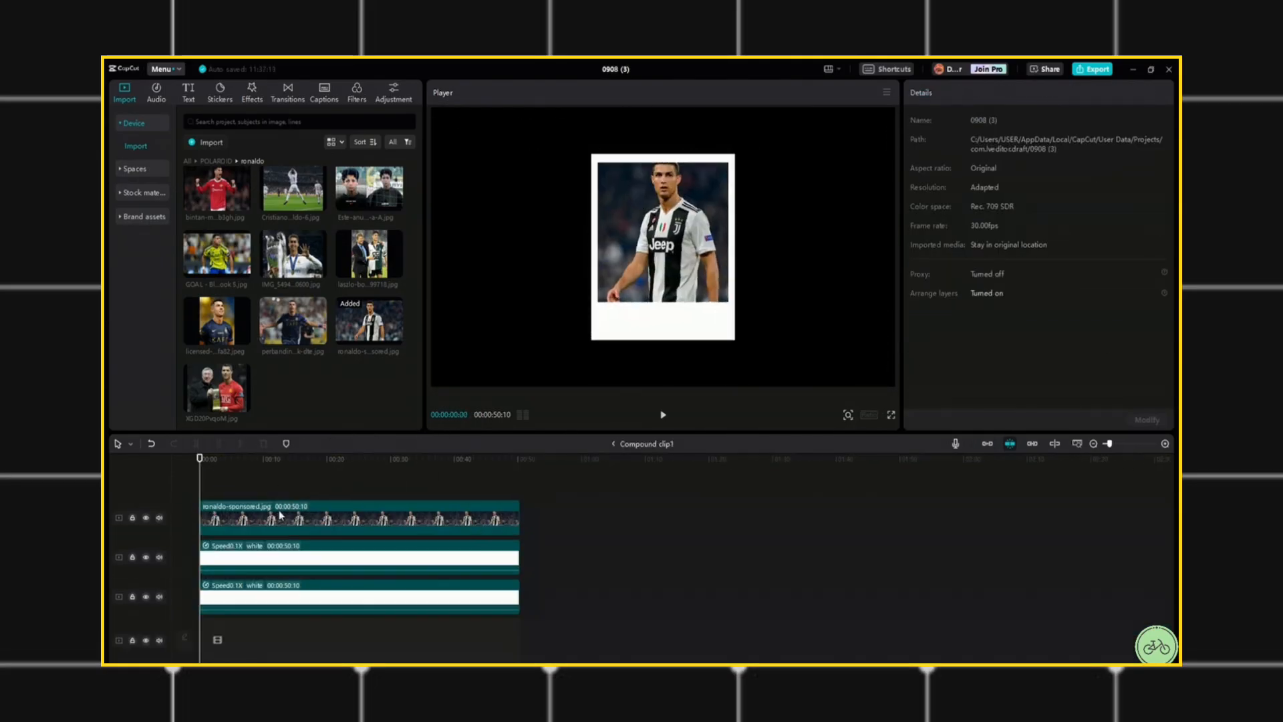
In the next duplicate's inner timeline, replace the ronaldo-sponsored.jpg layer with the photo of the shouting player in the red Manchester United shirt.
{"action": "left_click", "coordinate": [280, 515]}
{"action": "key", "text": "Delete"}
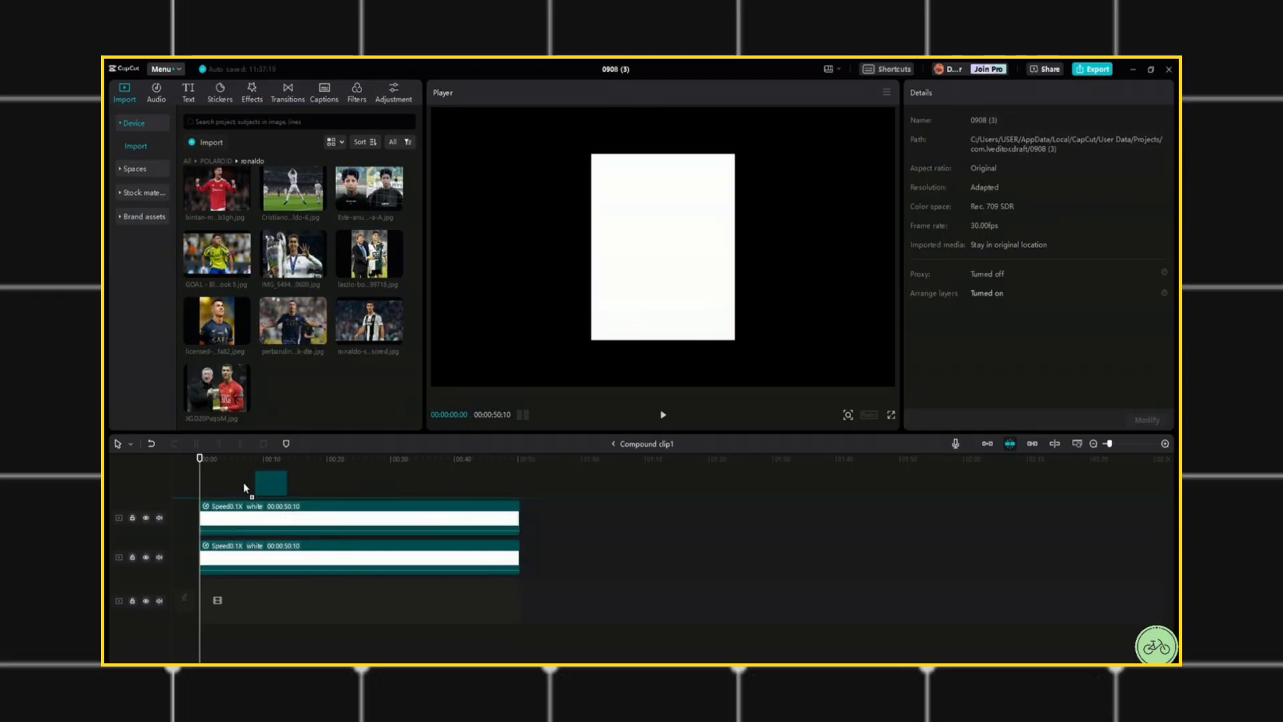
{"action": "left_click_drag", "start_coordinate": [244, 488], "coordinate": [245, 488]}
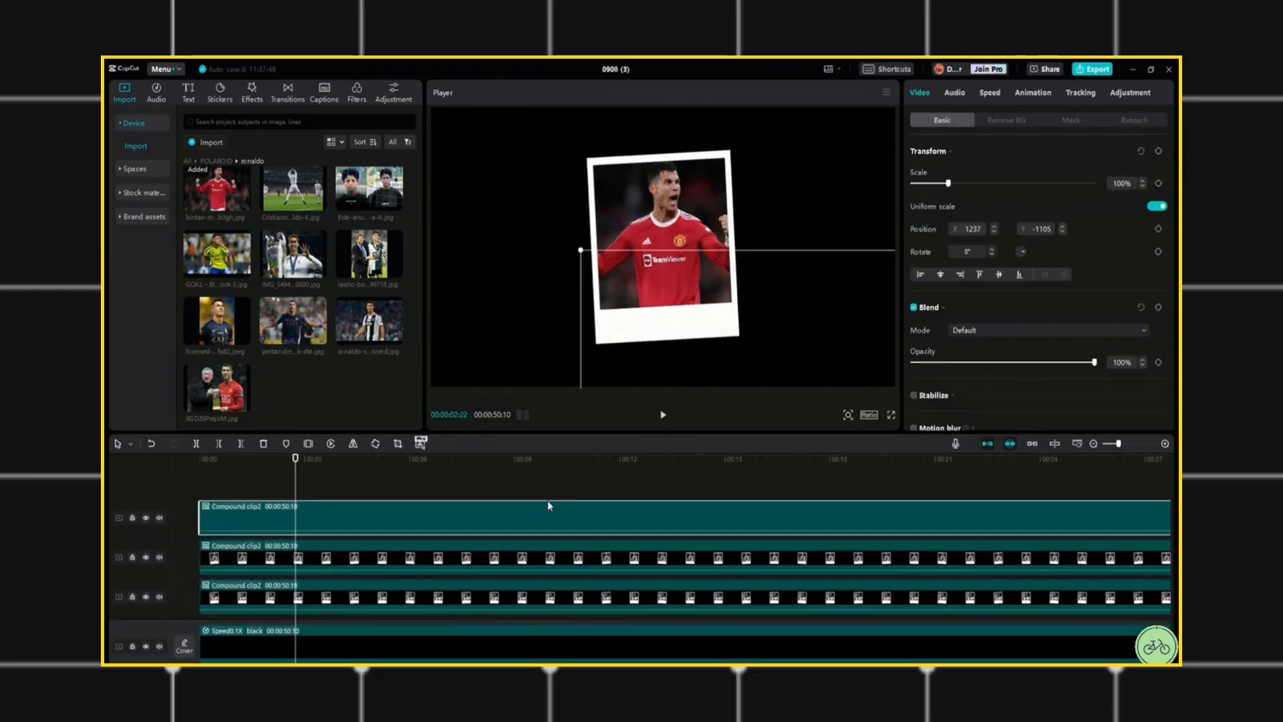
{"action": "left_click", "coordinate": [272, 494]}
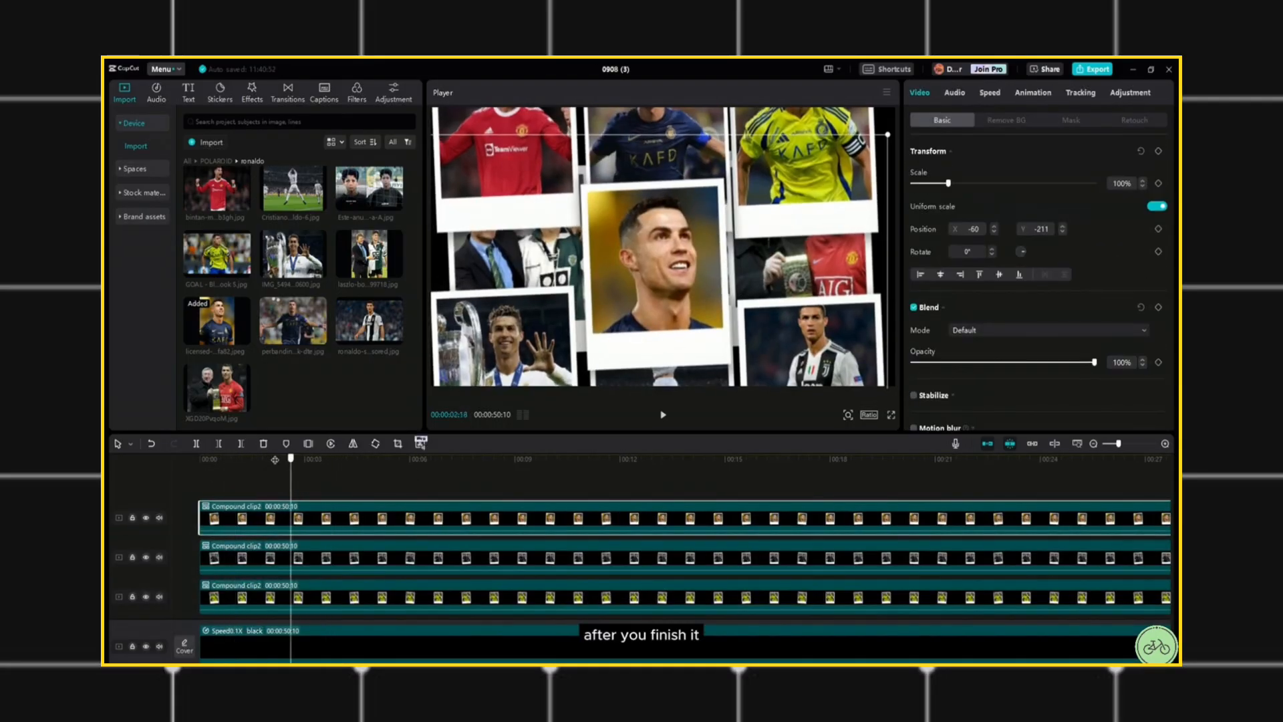
Return to the start of the timeline and hide every Polaroid track except the first one above the black background.
{"action": "left_click_drag", "start_coordinate": [275, 460], "coordinate": [357, 476]}
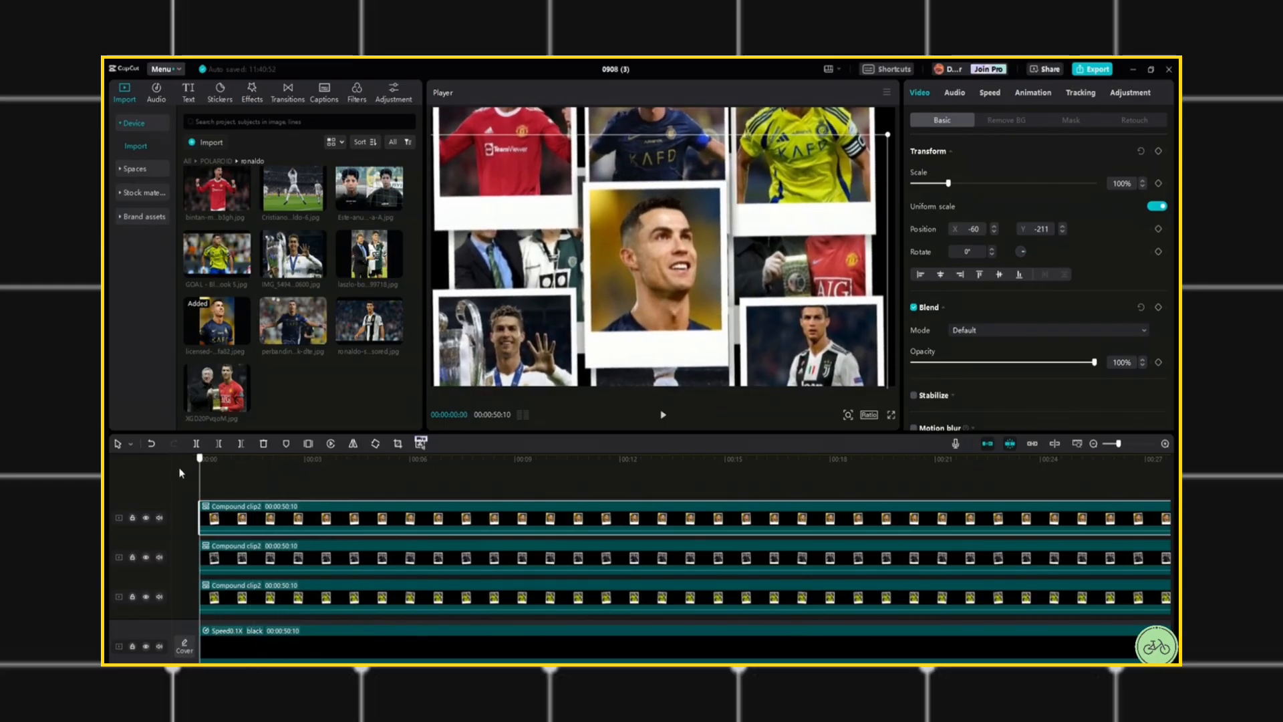
{"action": "left_click", "coordinate": [147, 521]}
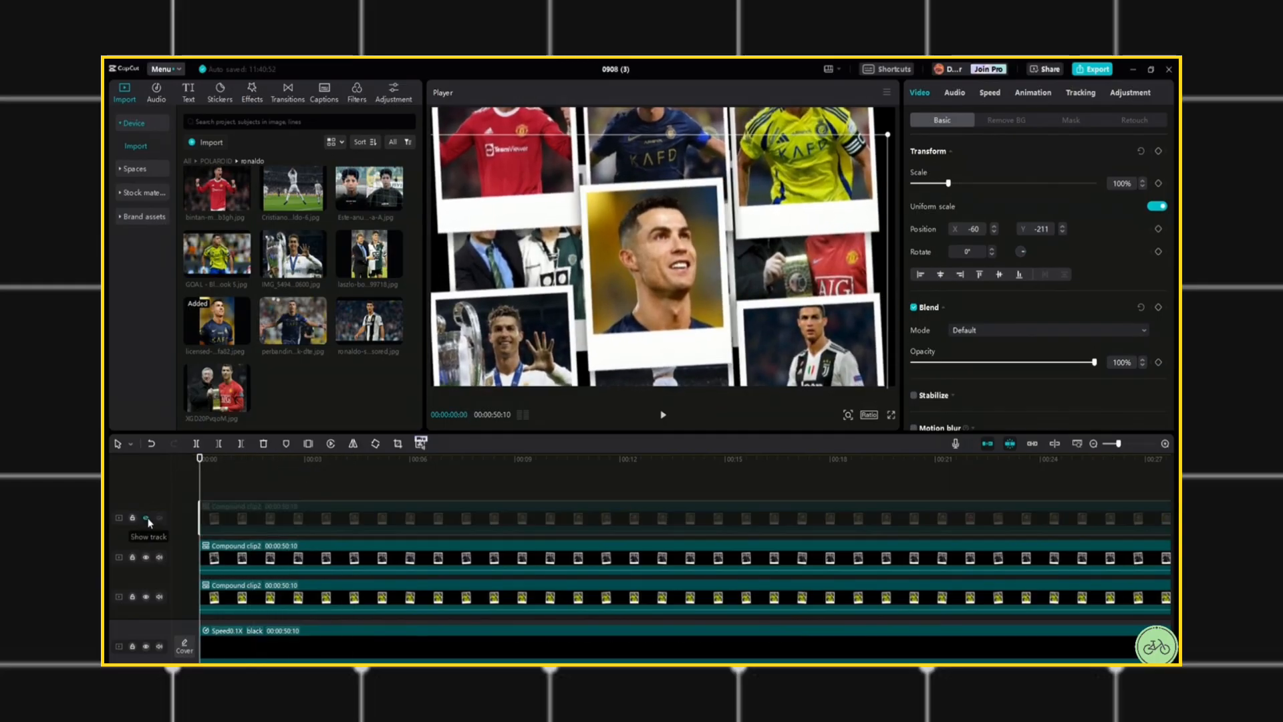
{"action": "left_click", "coordinate": [147, 559]}
{"action": "left_click", "coordinate": [146, 597]}
{"action": "scroll", "coordinate": [167, 574], "scroll_direction": "down", "scroll_amount": 2}
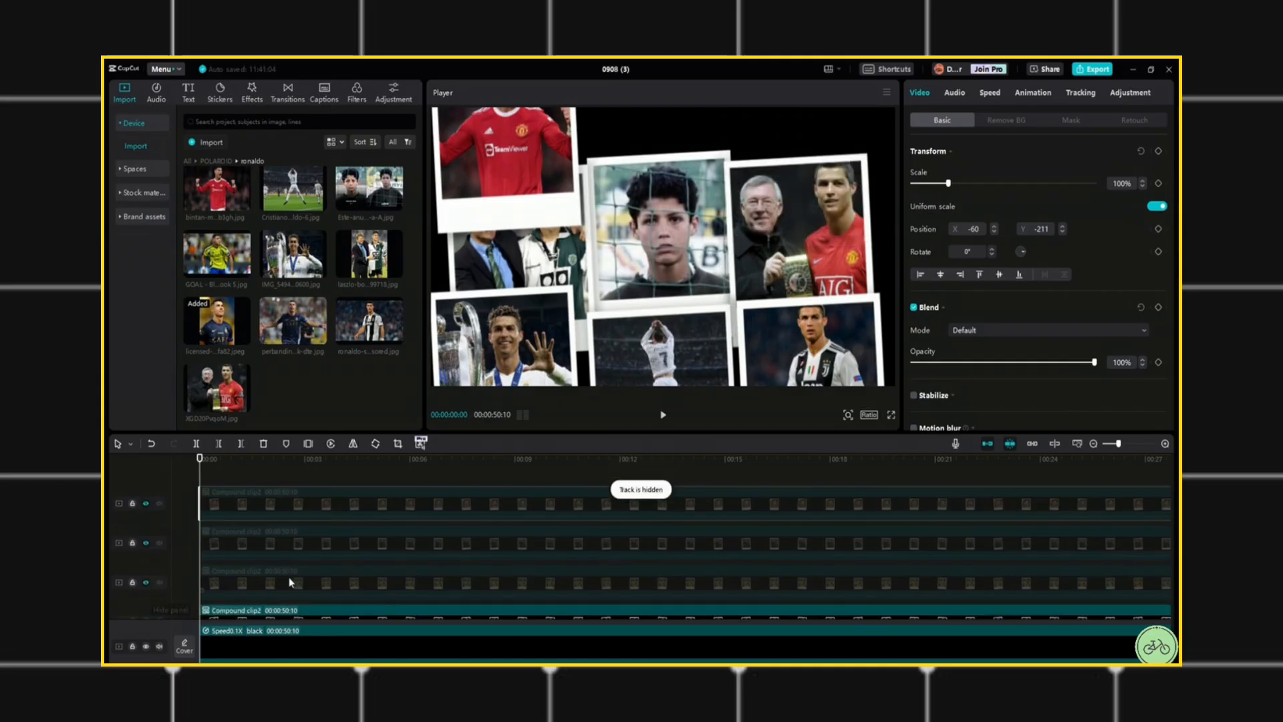
{"action": "left_click", "coordinate": [146, 604]}
{"action": "scroll", "coordinate": [174, 578], "scroll_direction": "down", "scroll_amount": 2}
{"action": "left_click", "coordinate": [145, 550]}
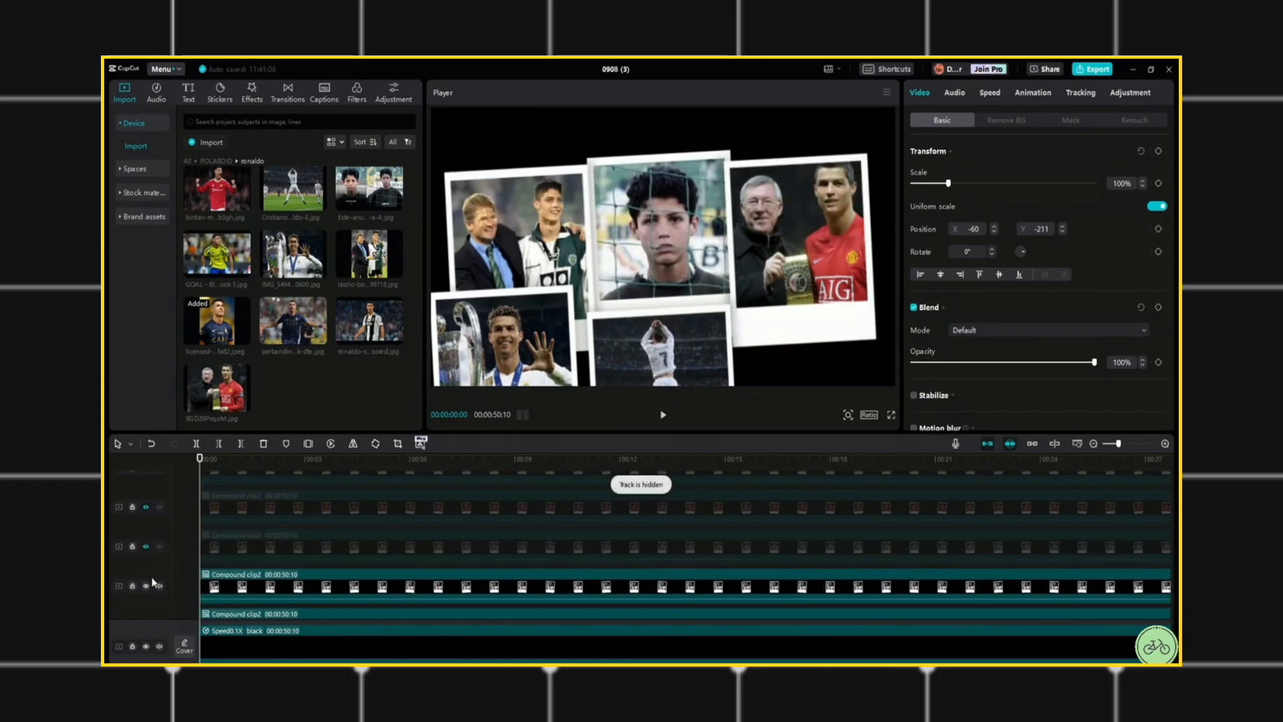
{"action": "left_click", "coordinate": [146, 589]}
{"action": "scroll", "coordinate": [314, 579], "scroll_direction": "down", "scroll_amount": 2}
{"action": "left_click", "coordinate": [146, 525]}
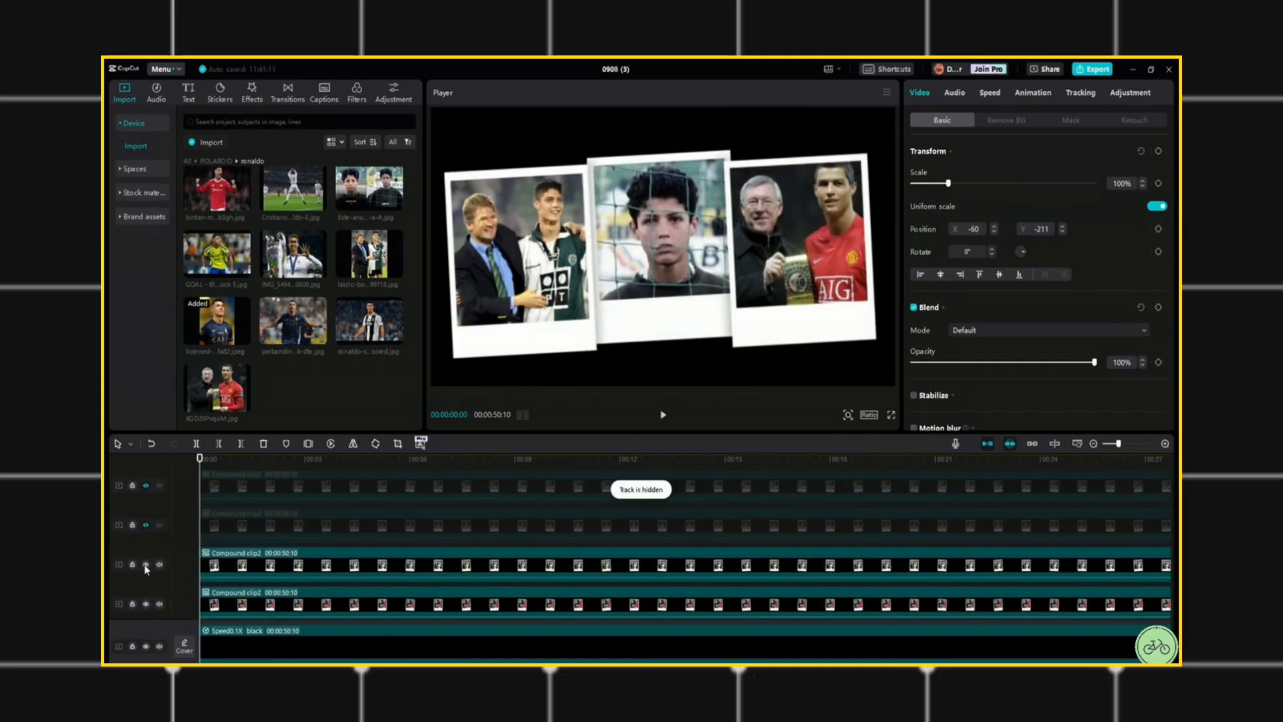
{"action": "left_click", "coordinate": [146, 565]}
{"action": "left_click", "coordinate": [145, 604]}
{"action": "scroll", "coordinate": [327, 588], "scroll_direction": "down", "scroll_amount": 2}
Keyframe the first Polaroid's scale and position at the start with a scale of 201%, and shrink it at about 12 seconds.
{"action": "left_click", "coordinate": [322, 575]}
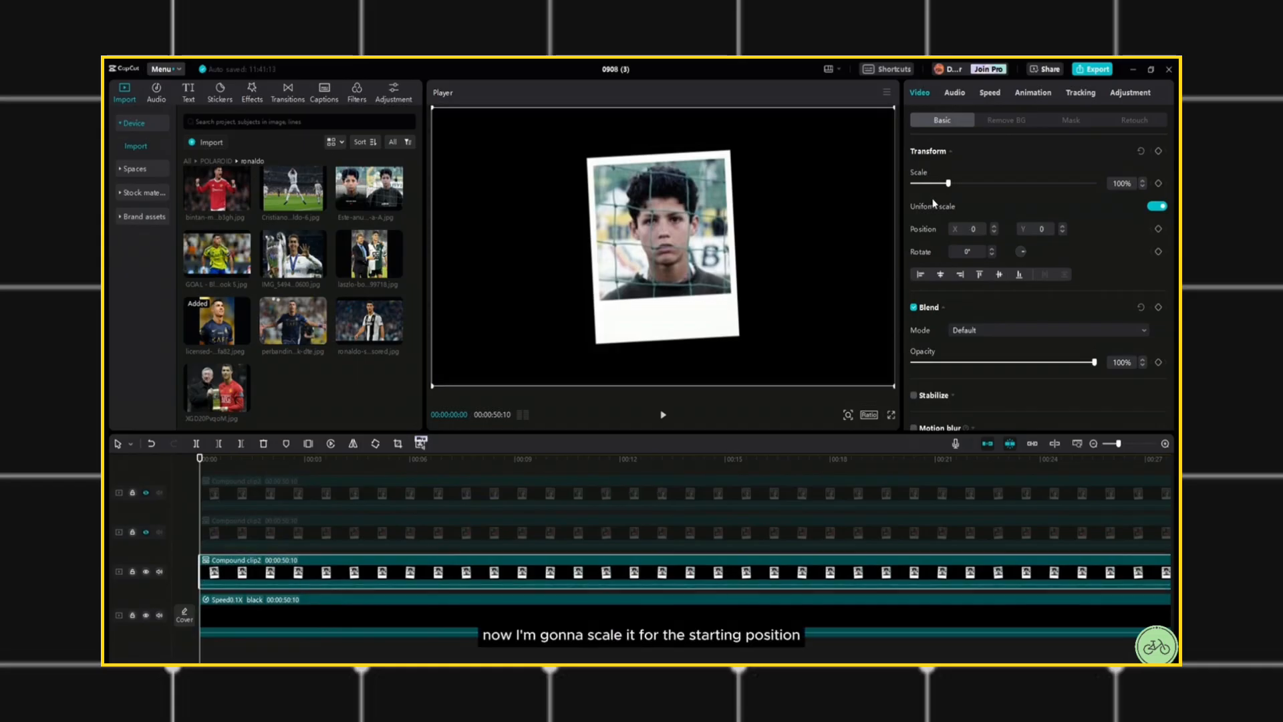
{"action": "left_click_drag", "start_coordinate": [950, 184], "coordinate": [1096, 183]}
{"action": "left_click", "coordinate": [1158, 184]}
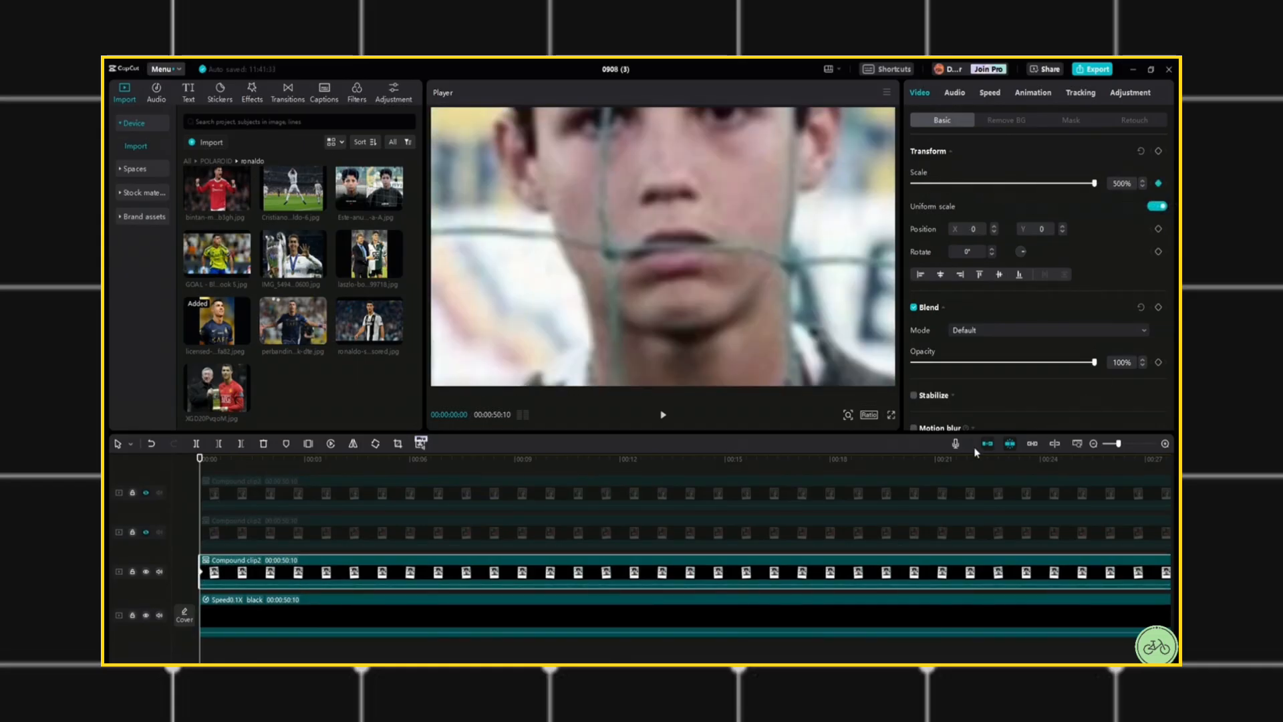
{"action": "left_click", "coordinate": [1158, 229]}
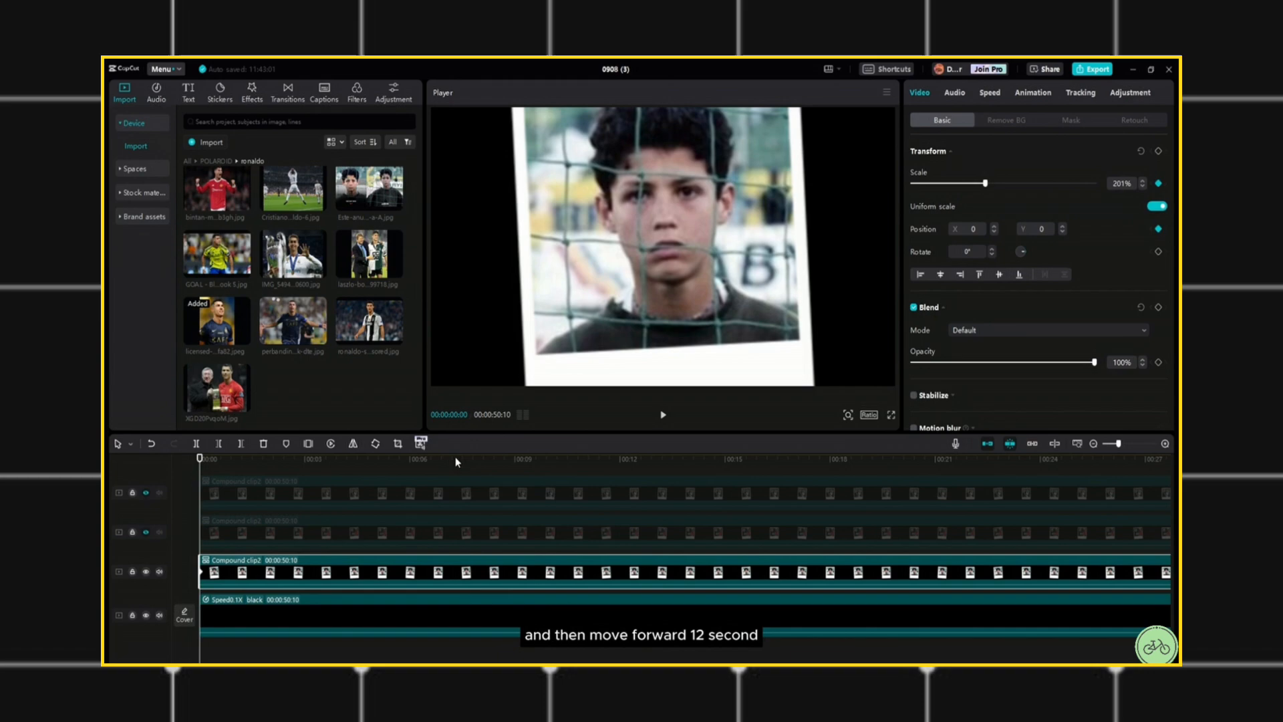
{"action": "left_click_drag", "start_coordinate": [580, 460], "coordinate": [621, 460]}
{"action": "left_click_drag", "start_coordinate": [986, 184], "coordinate": [924, 184]}
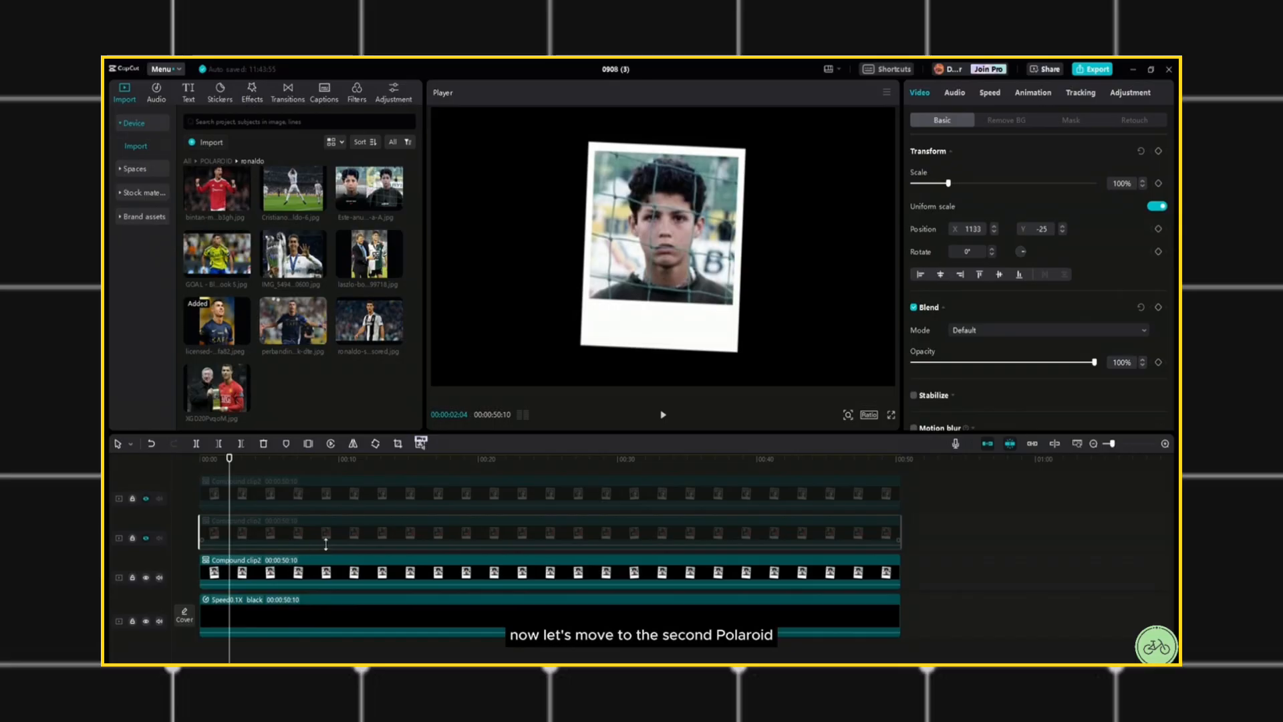
Show the second Polaroid's track again and trim its clip to start at 00:00:01:23.
{"action": "left_click", "coordinate": [146, 538]}
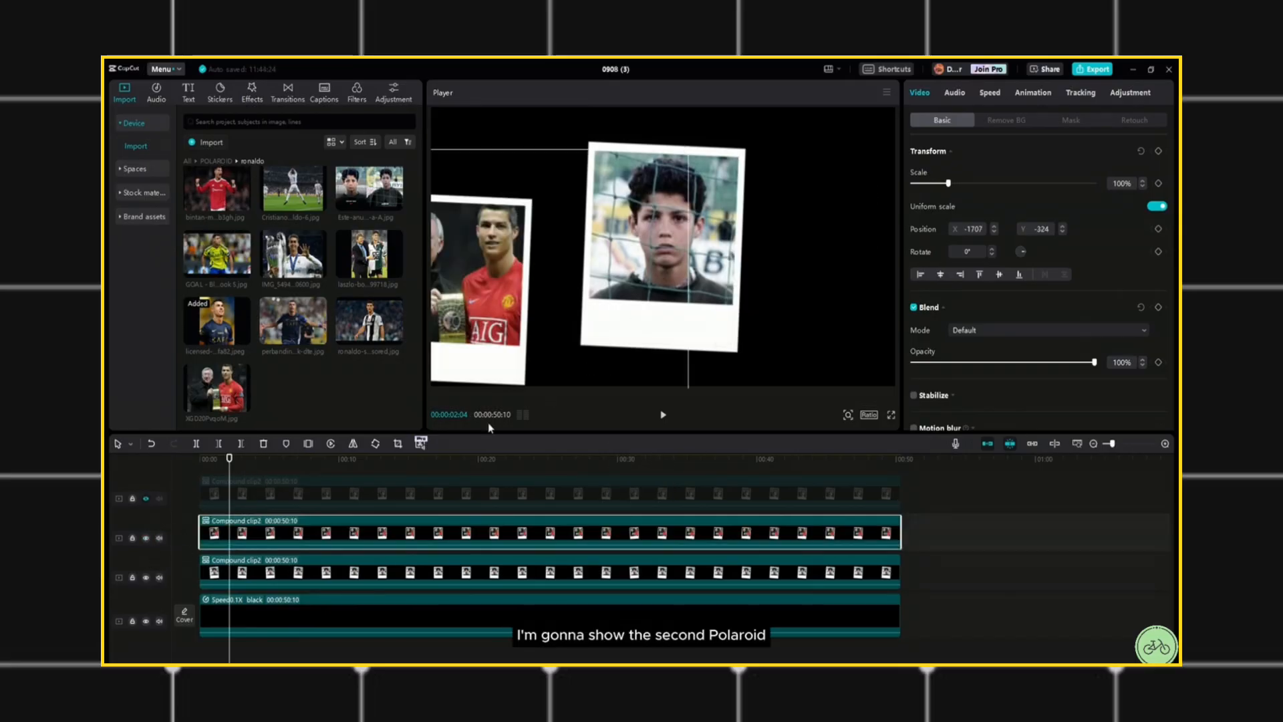
{"action": "left_click", "coordinate": [234, 460]}
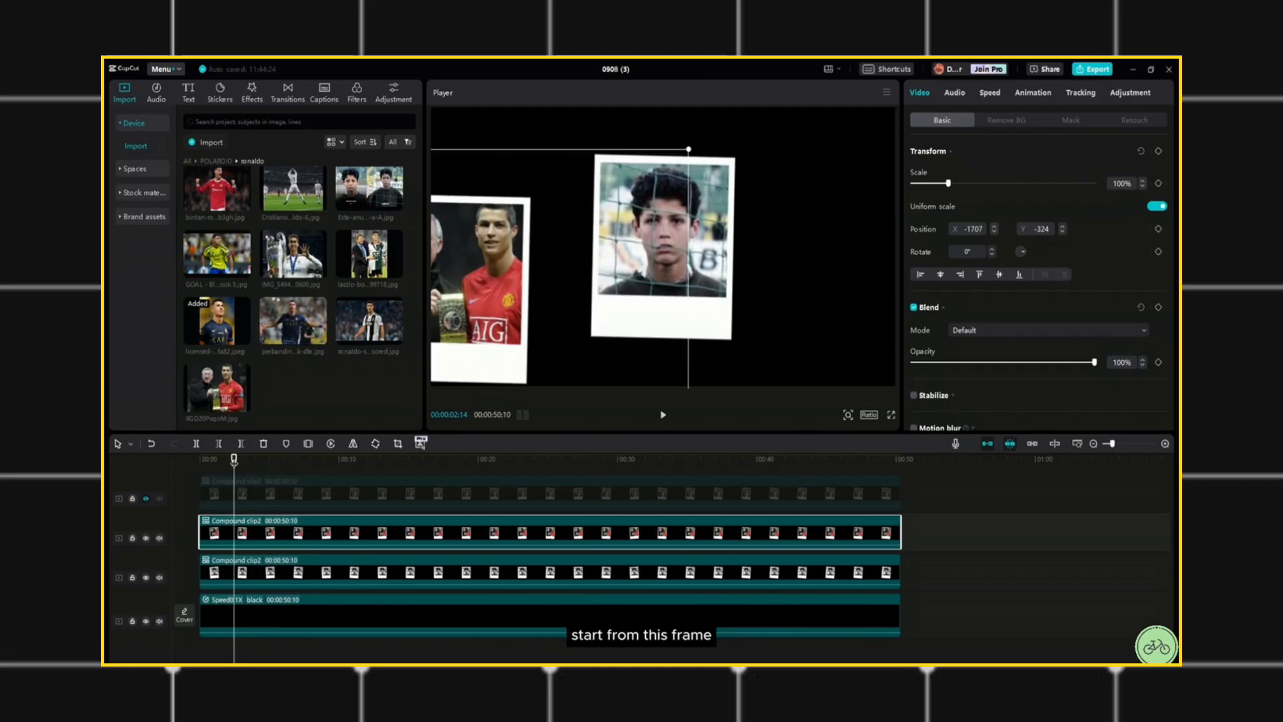
{"action": "left_click_drag", "start_coordinate": [234, 461], "coordinate": [225, 460]}
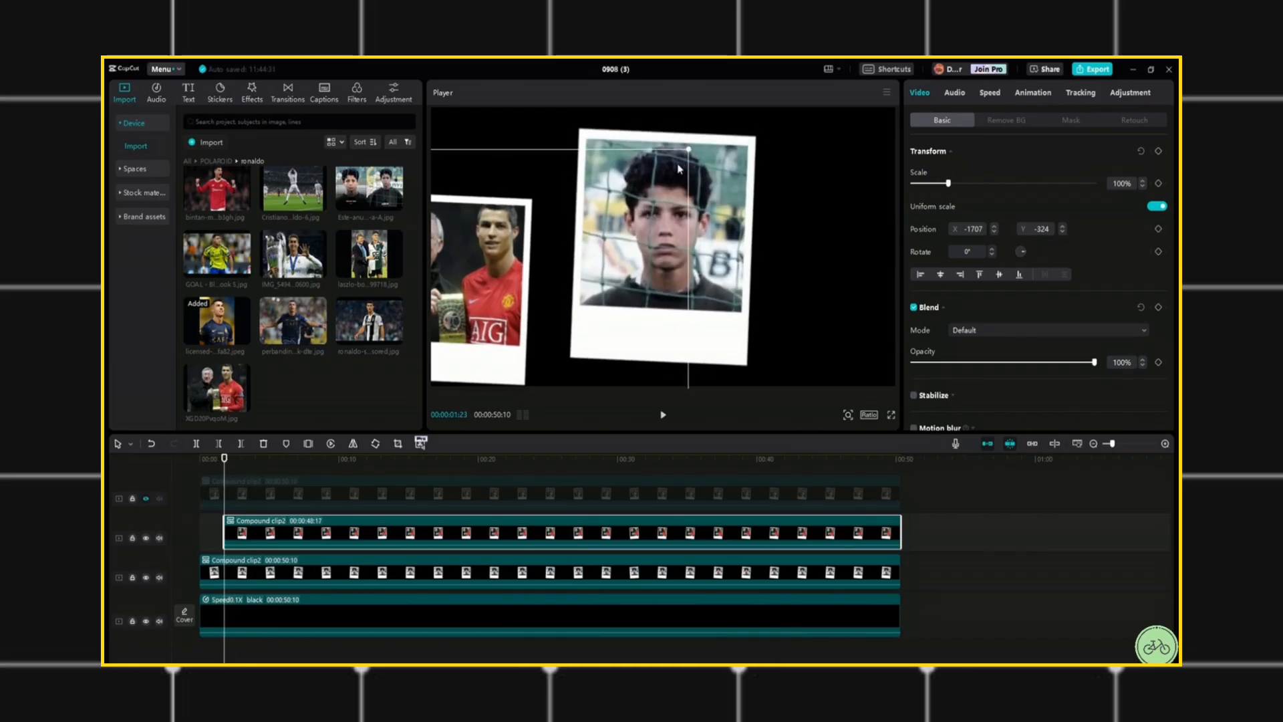
Enlarge the second Polaroid to 343%, move it out of frame to X -4051, Y -1446, and keyframe its scale and position.
{"action": "left_click_drag", "start_coordinate": [689, 149], "coordinate": [874, 155]}
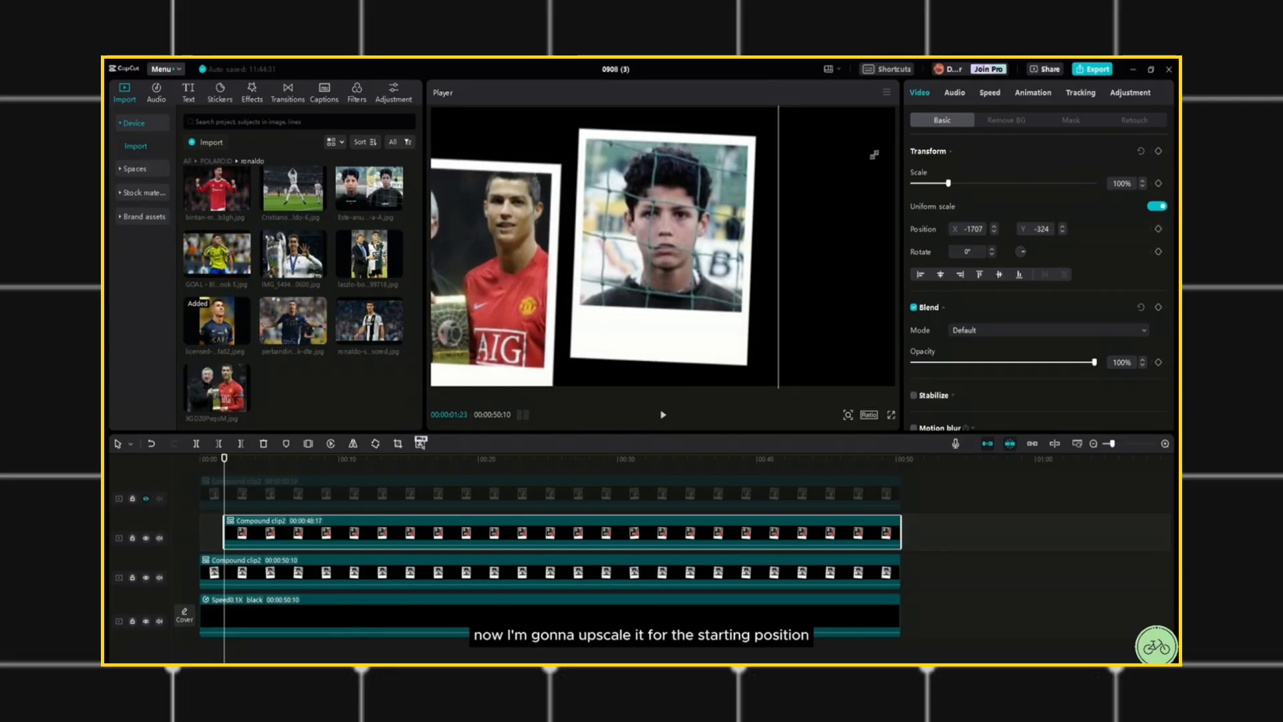
{"action": "left_click_drag", "start_coordinate": [962, 186], "coordinate": [1040, 188]}
{"action": "left_click_drag", "start_coordinate": [588, 287], "coordinate": [432, 304]}
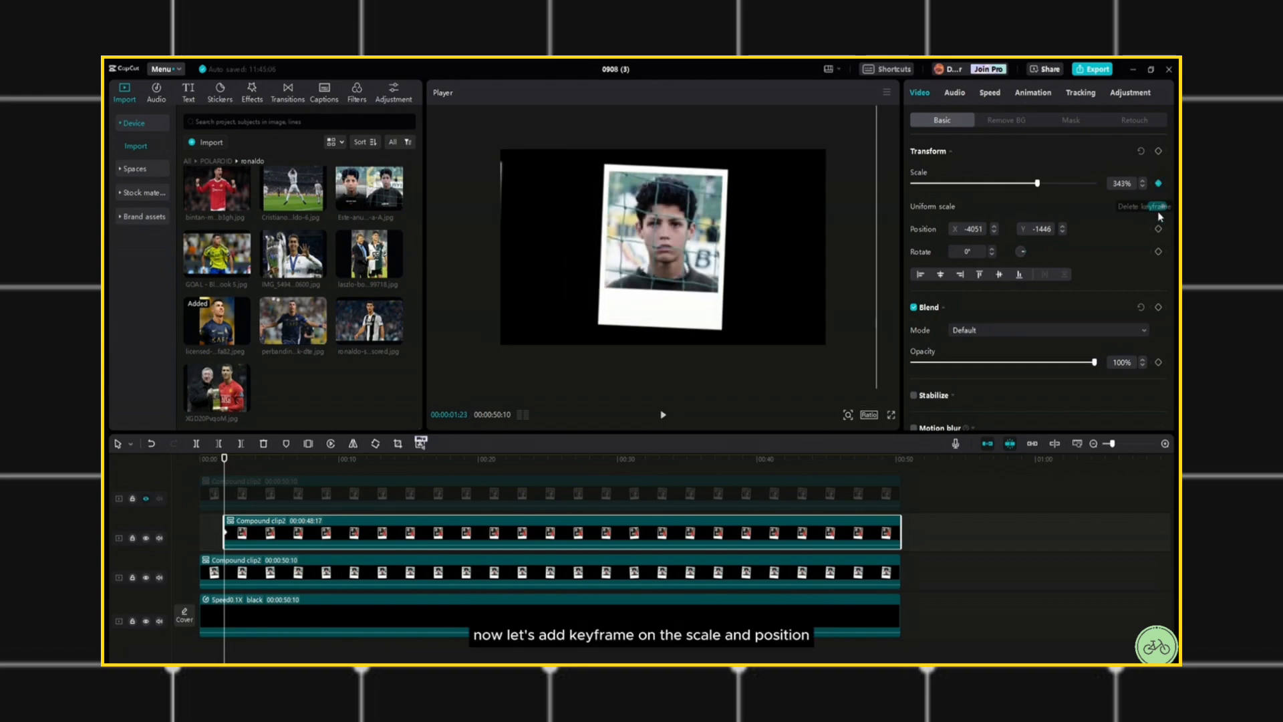
{"action": "scroll", "coordinate": [777, 200], "scroll_direction": "down", "scroll_amount": 2}
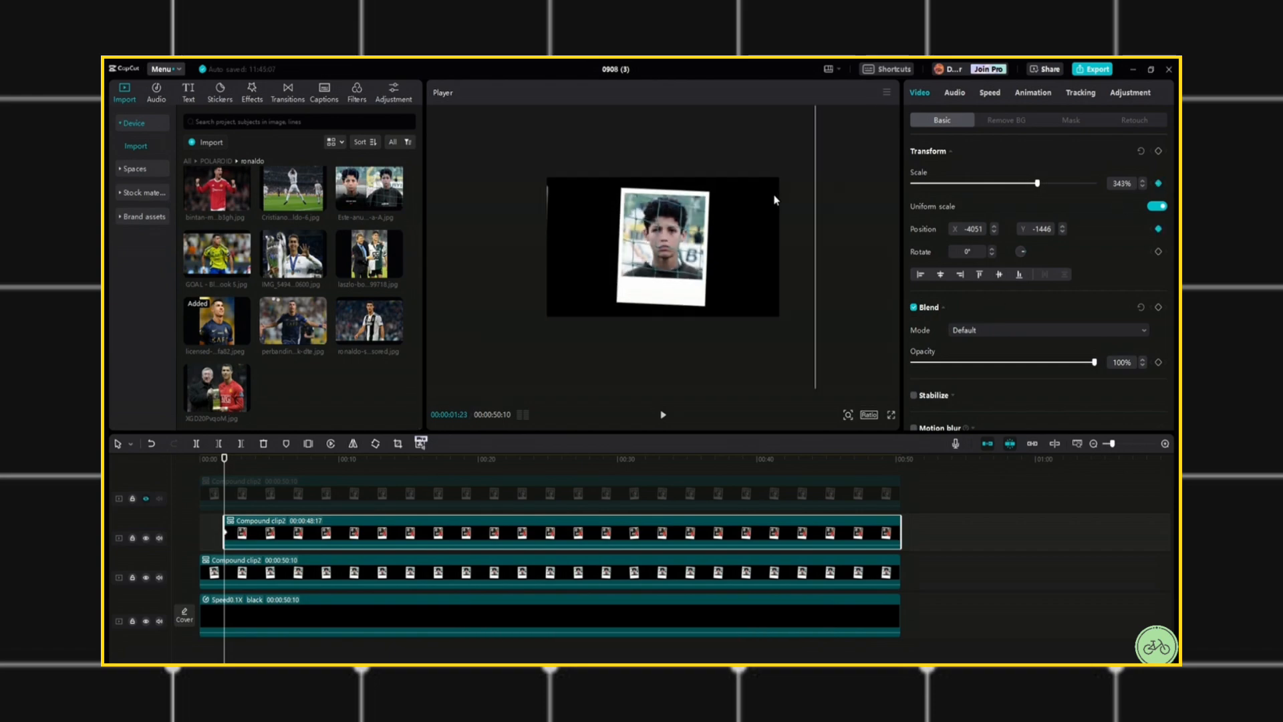
At 00:00:15:08, bring the second Polaroid into frame at about X -558, Y 0 and shrink it below 99% for its end position.
{"action": "left_click_drag", "start_coordinate": [224, 462], "coordinate": [263, 465]}
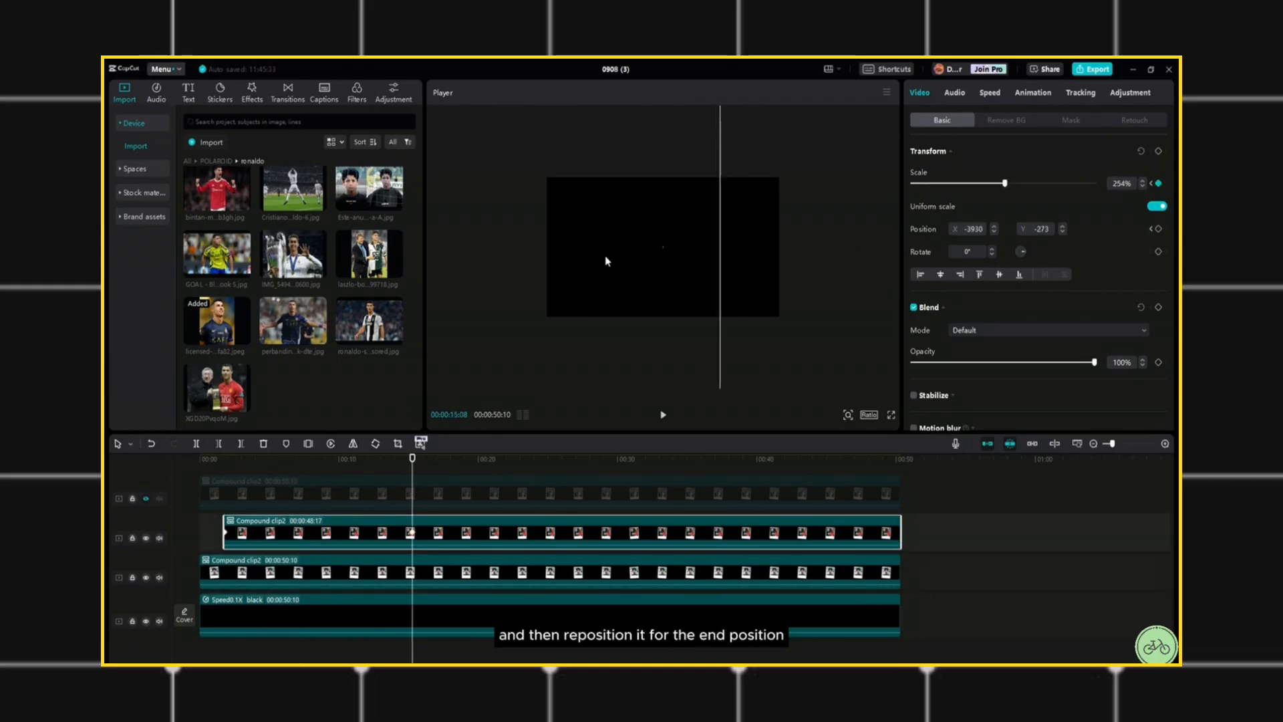
{"action": "left_click_drag", "start_coordinate": [607, 260], "coordinate": [779, 236]}
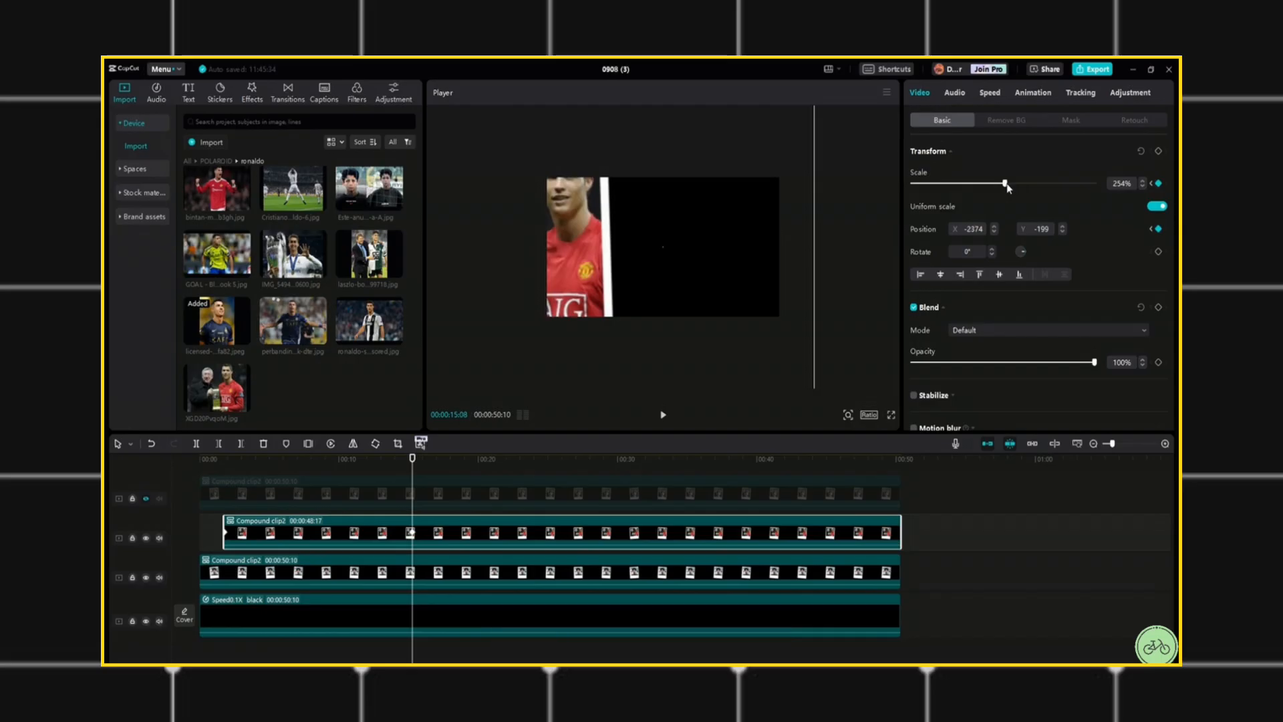
{"action": "left_click_drag", "start_coordinate": [1005, 184], "coordinate": [995, 185]}
{"action": "left_click_drag", "start_coordinate": [614, 239], "coordinate": [652, 239]}
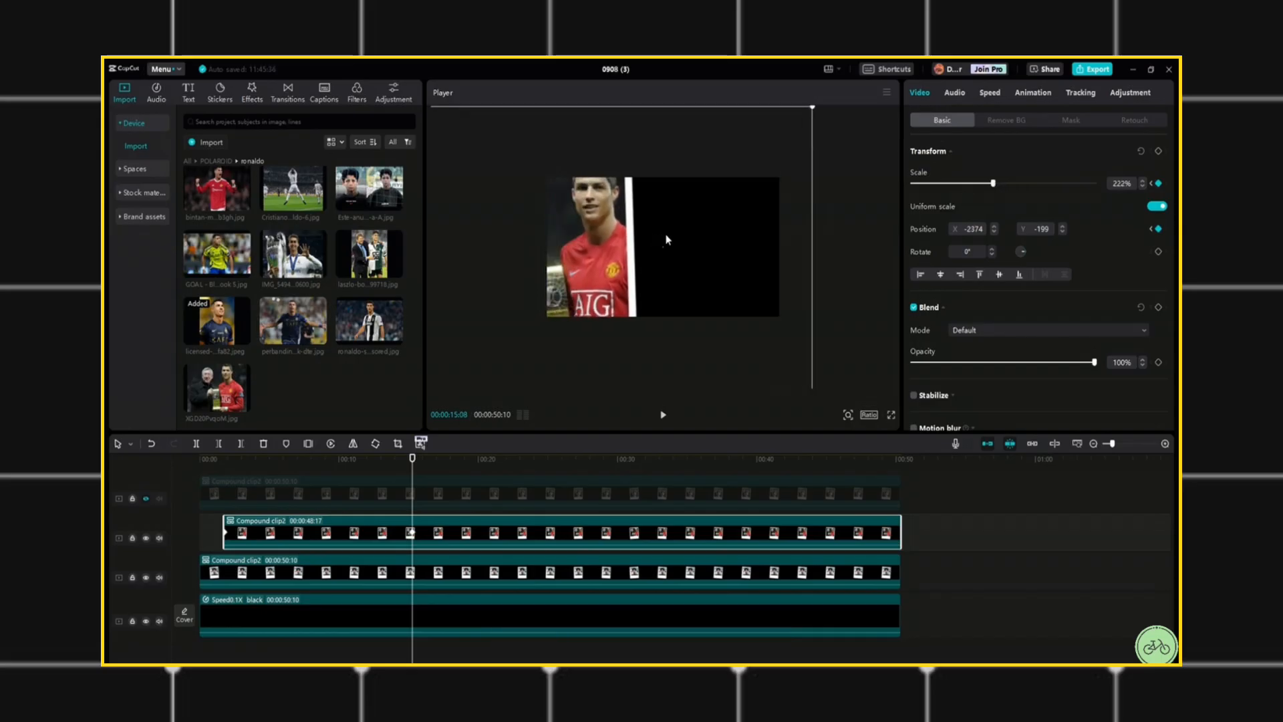
{"action": "left_click_drag", "start_coordinate": [994, 183], "coordinate": [973, 184]}
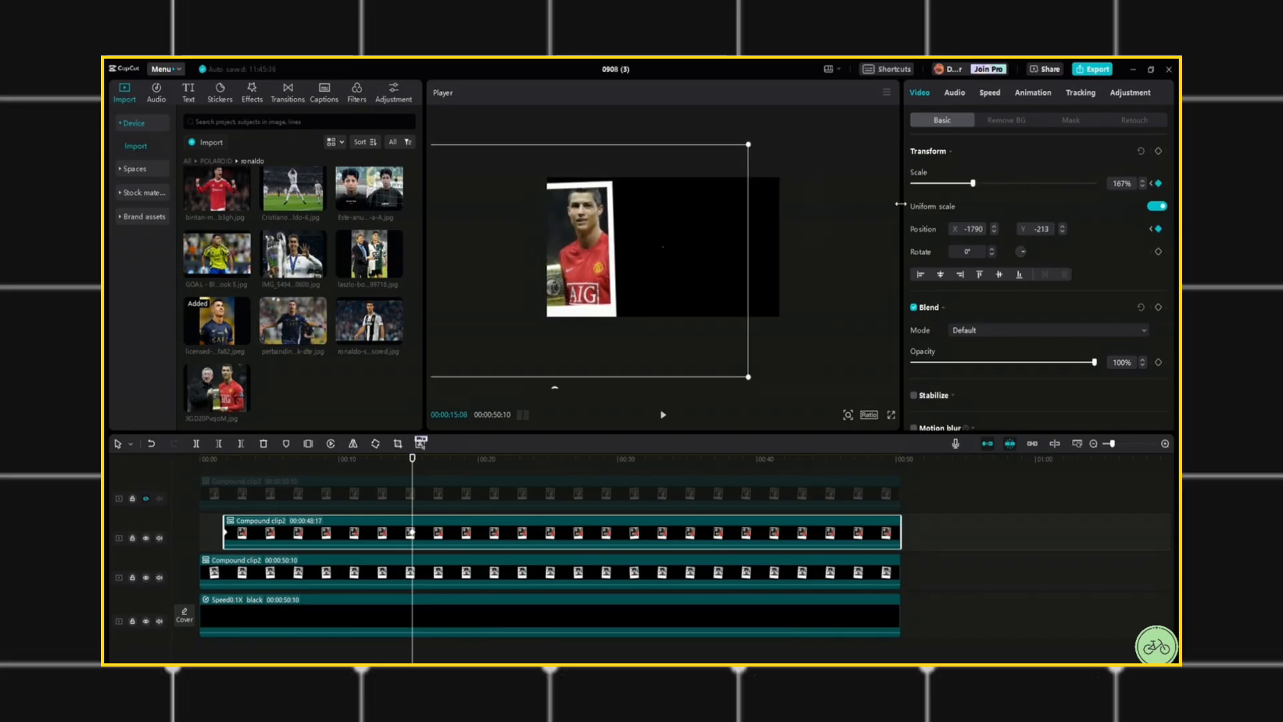
{"action": "left_click_drag", "start_coordinate": [685, 243], "coordinate": [716, 238]}
{"action": "left_click_drag", "start_coordinate": [973, 184], "coordinate": [948, 184]}
{"action": "left_click_drag", "start_coordinate": [652, 240], "coordinate": [686, 241]}
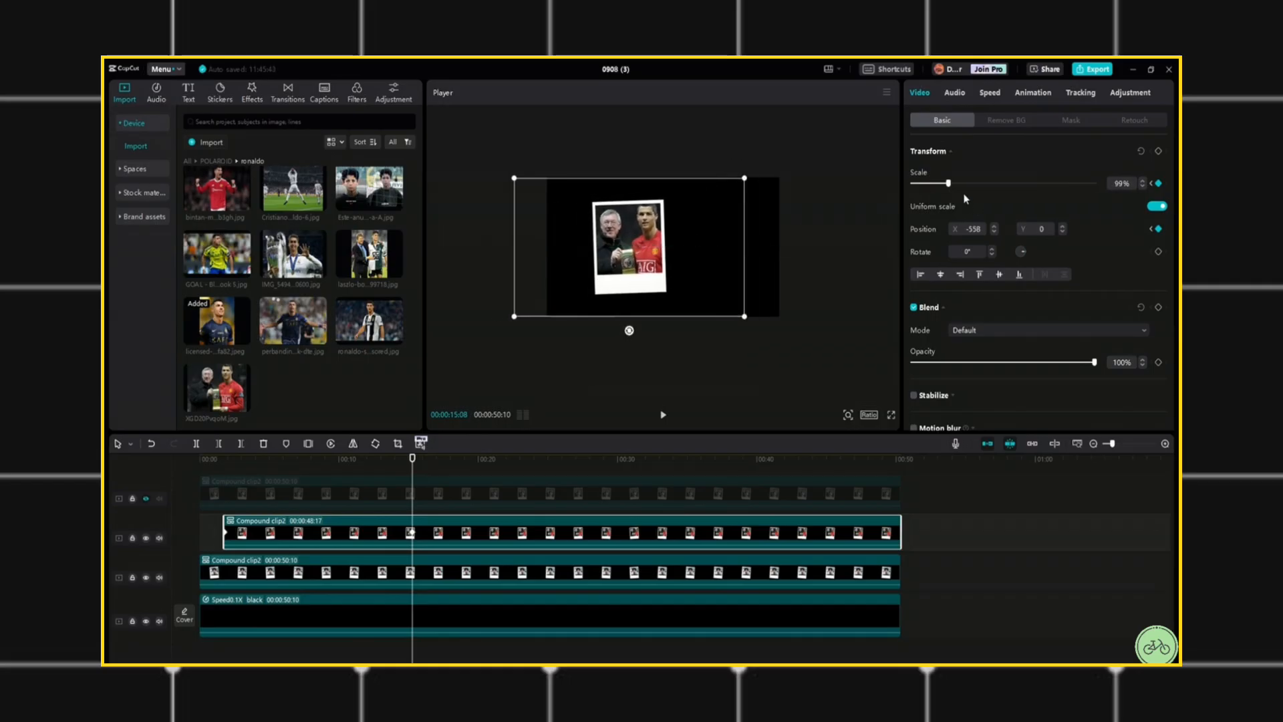
{"action": "left_click_drag", "start_coordinate": [949, 183], "coordinate": [920, 183]}
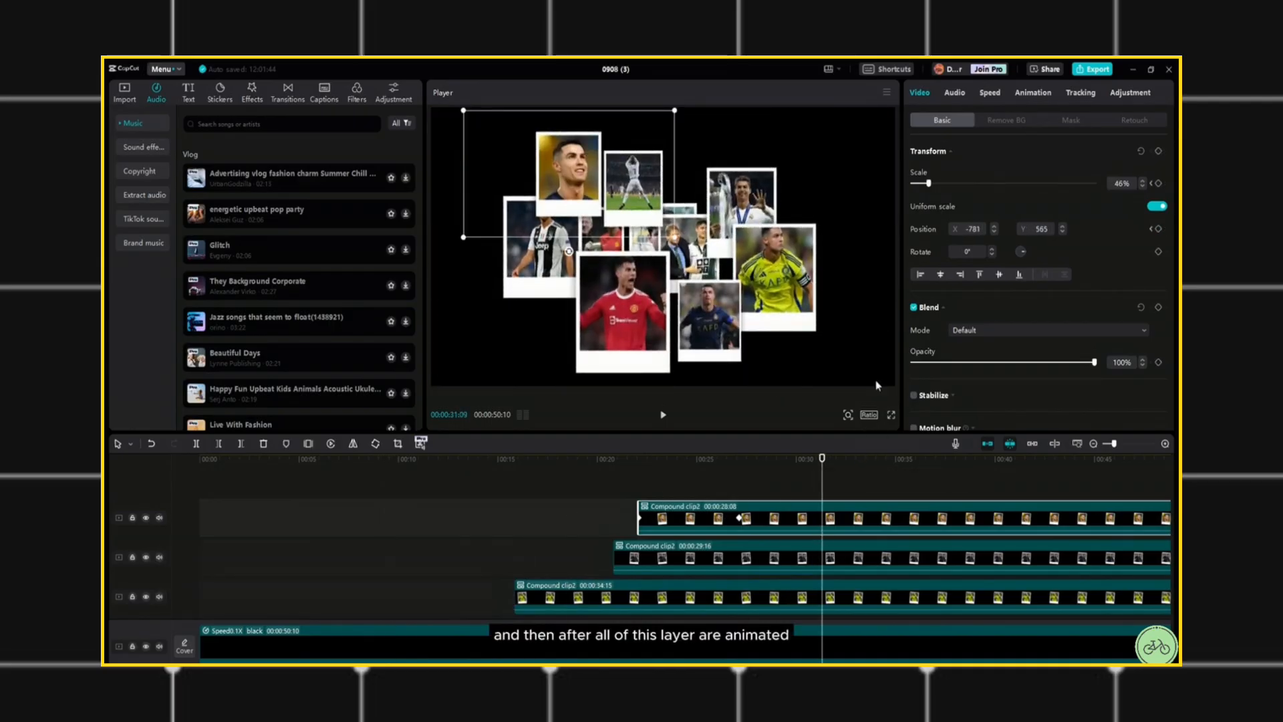
Find the Hazy video effect with the search term "hazy", place it above all tracks from the start, and extend it over the Polaroid clips.
{"action": "left_click", "coordinate": [288, 91]}
{"action": "left_click", "coordinate": [262, 91]}
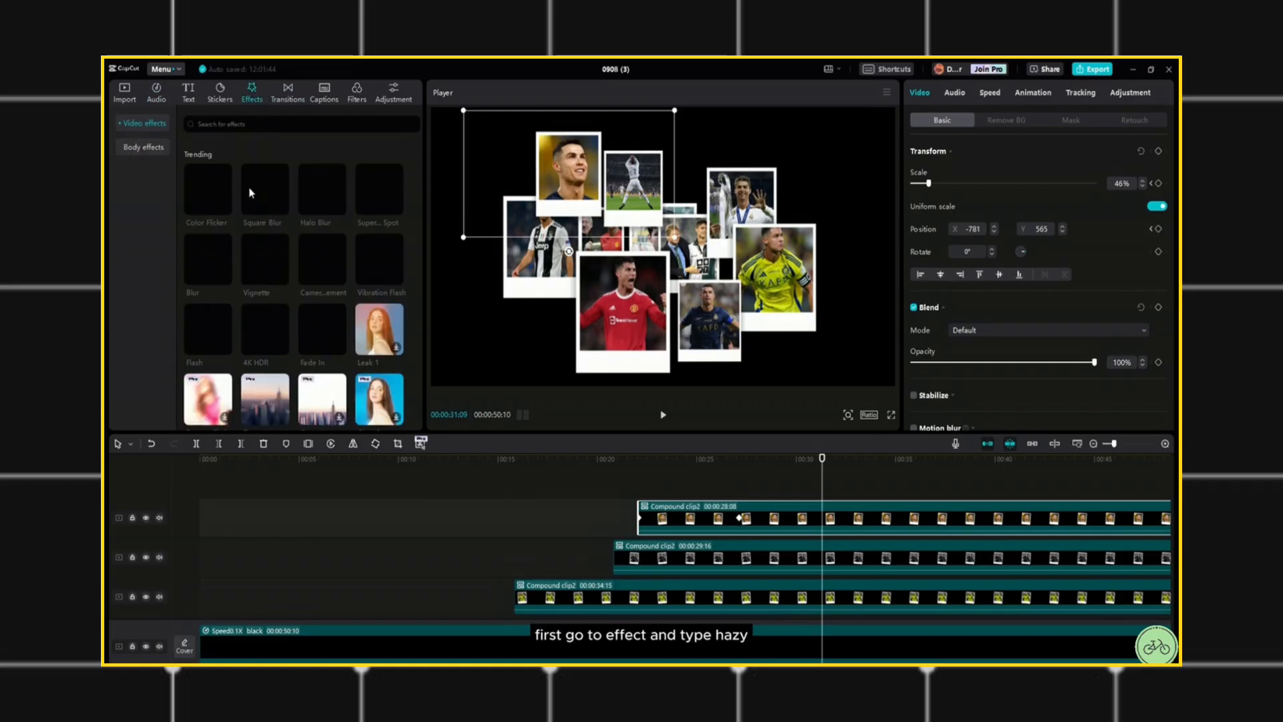
{"action": "left_click", "coordinate": [252, 125]}
{"action": "type", "text": "hazy"}
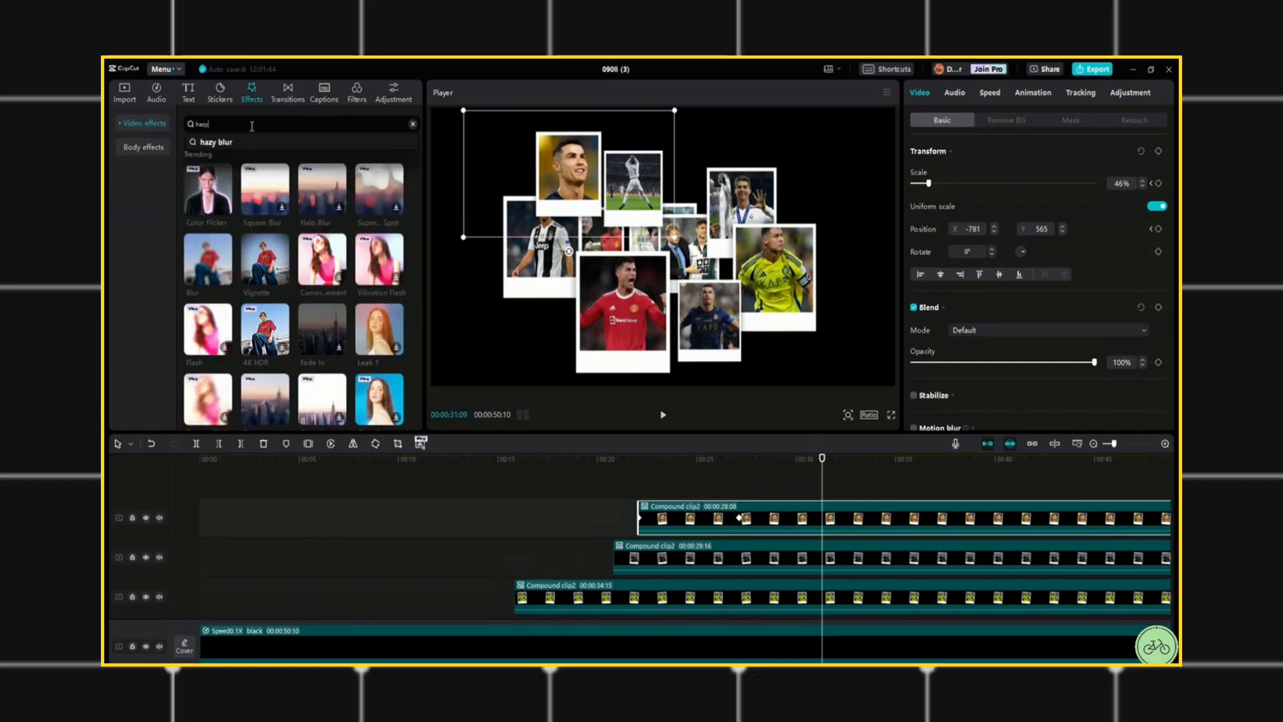
{"action": "key", "text": "Return"}
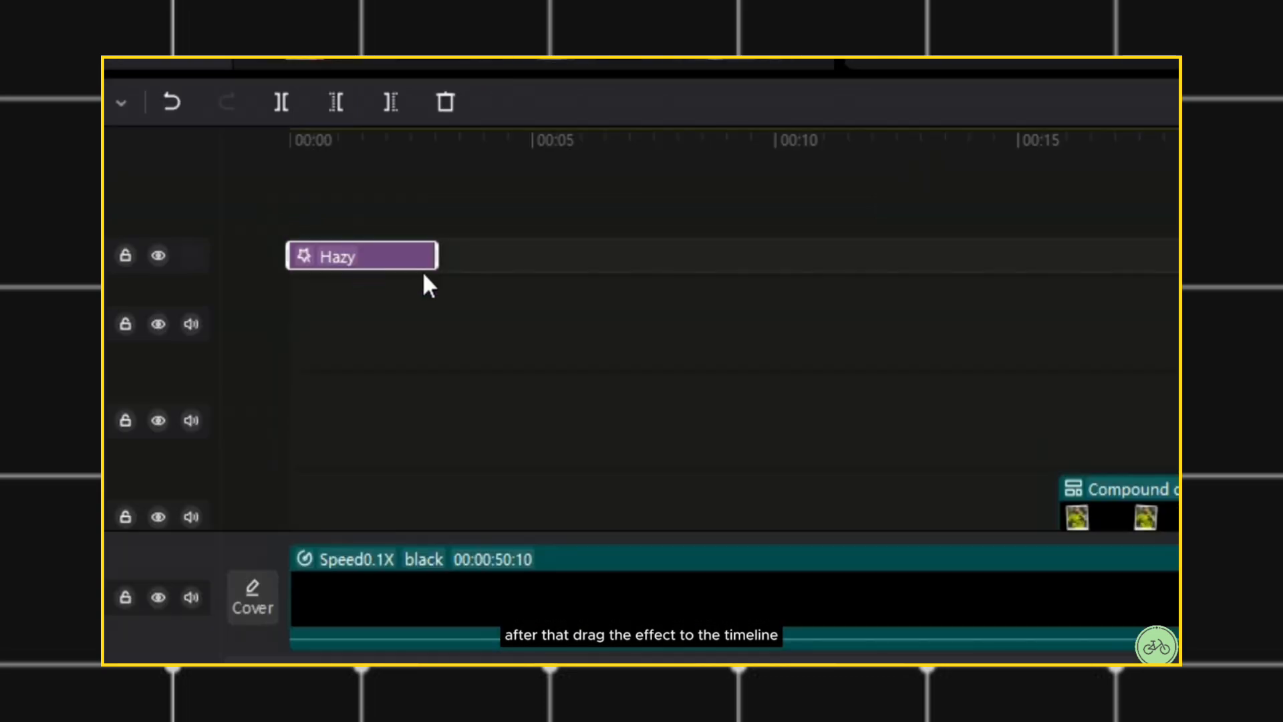
{"action": "left_click_drag", "start_coordinate": [439, 264], "coordinate": [1114, 269]}
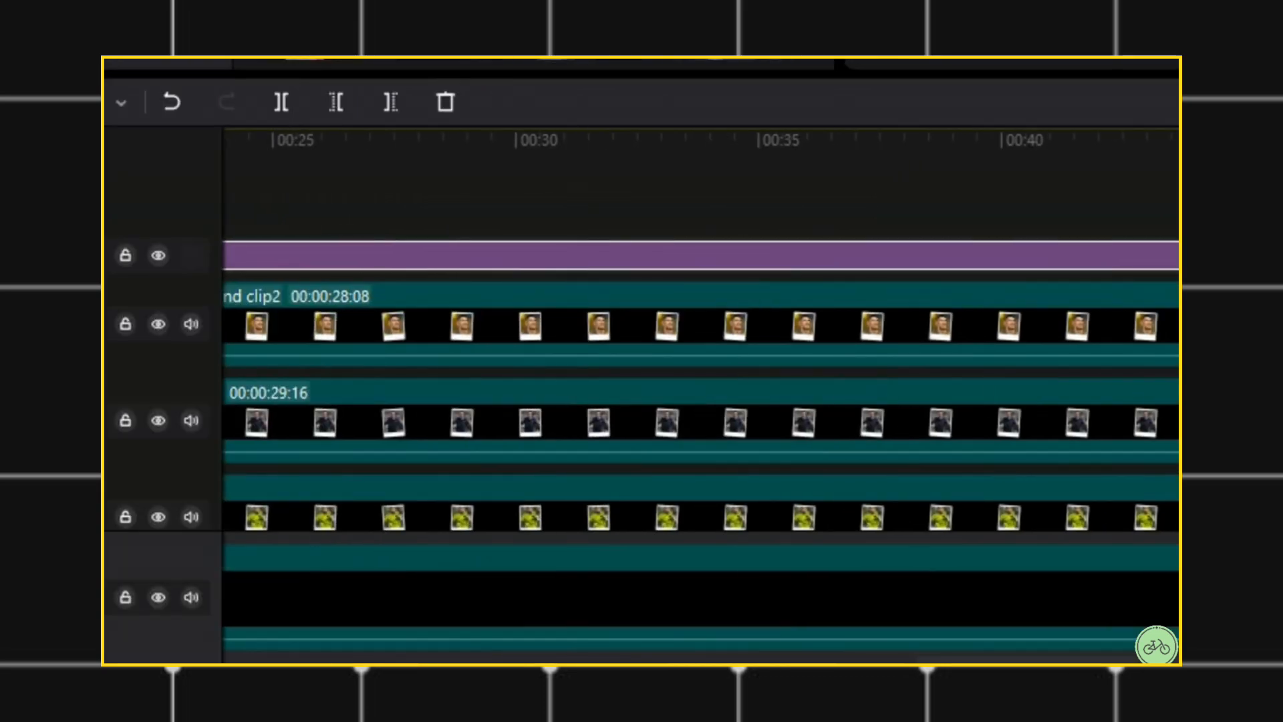
{"action": "scroll", "coordinate": [701, 401], "scroll_direction": "left", "scroll_amount": 2}
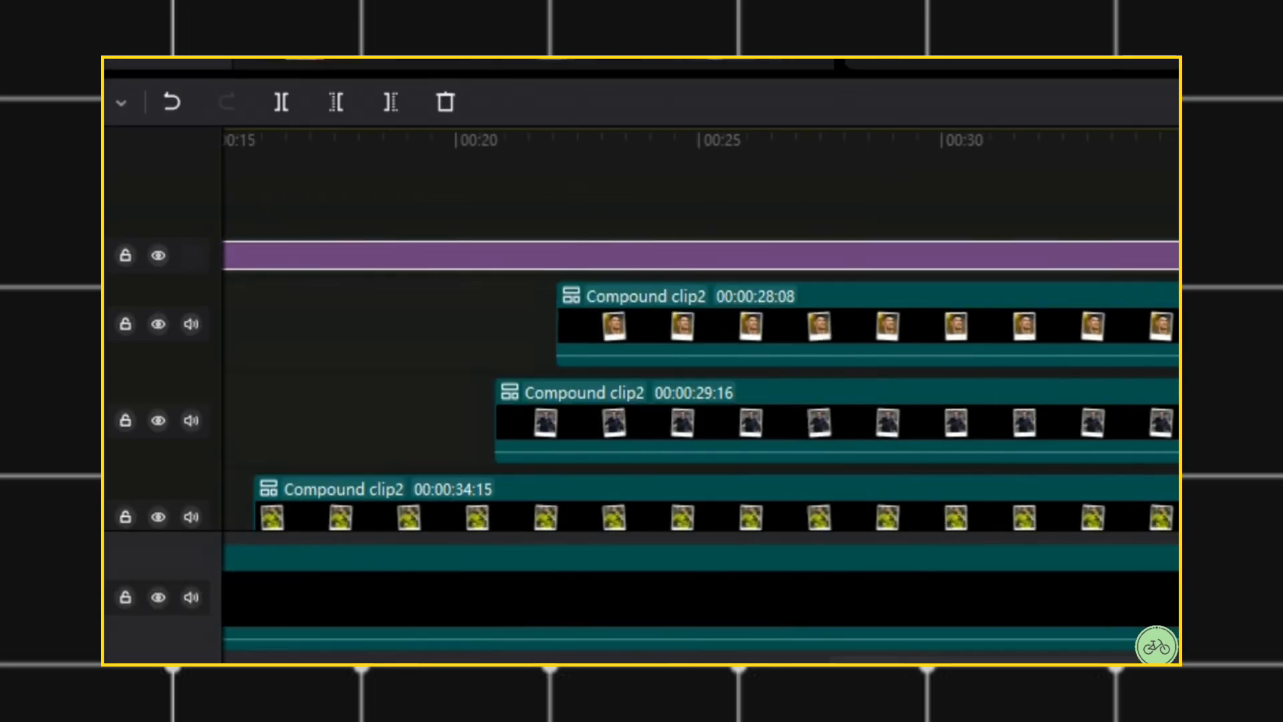
Add a custom adjustment layer above the Hazy effect, spanning it from start to end, and set its vignette to 19.
{"action": "scroll", "coordinate": [701, 401], "scroll_direction": "down", "scroll_amount": 1}
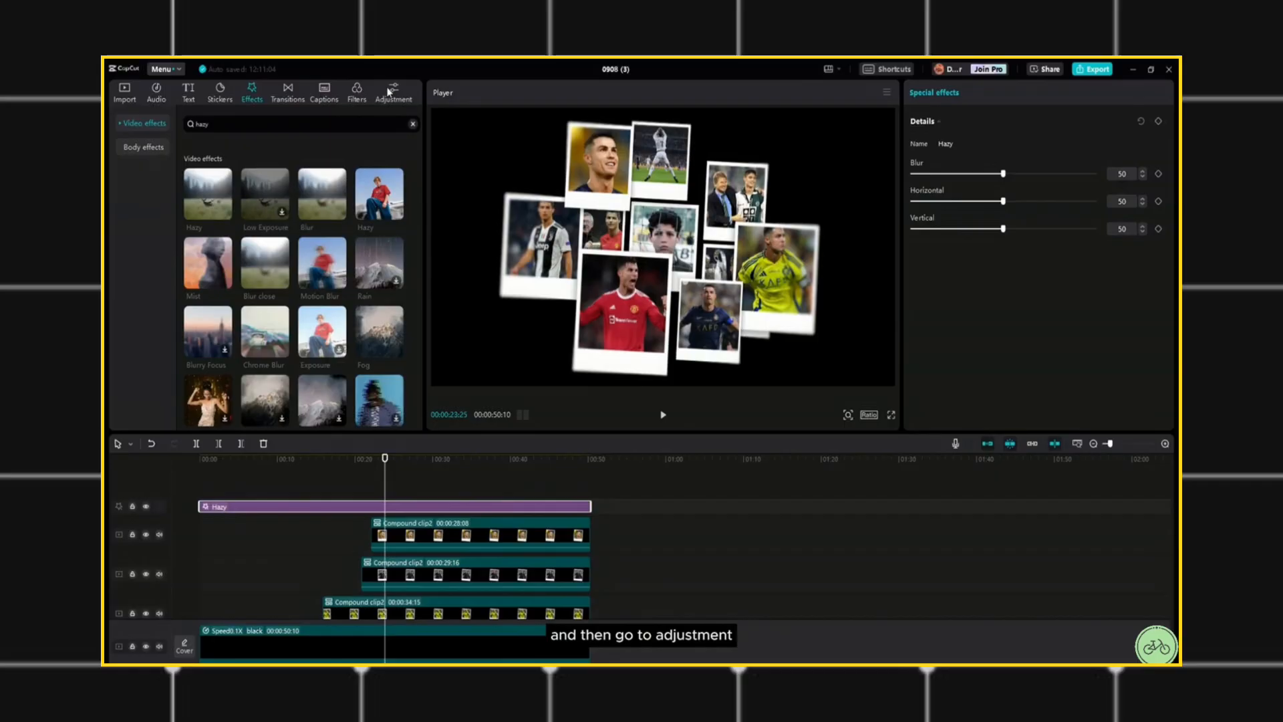
{"action": "left_click", "coordinate": [391, 94]}
{"action": "left_click_drag", "start_coordinate": [221, 166], "coordinate": [207, 505]}
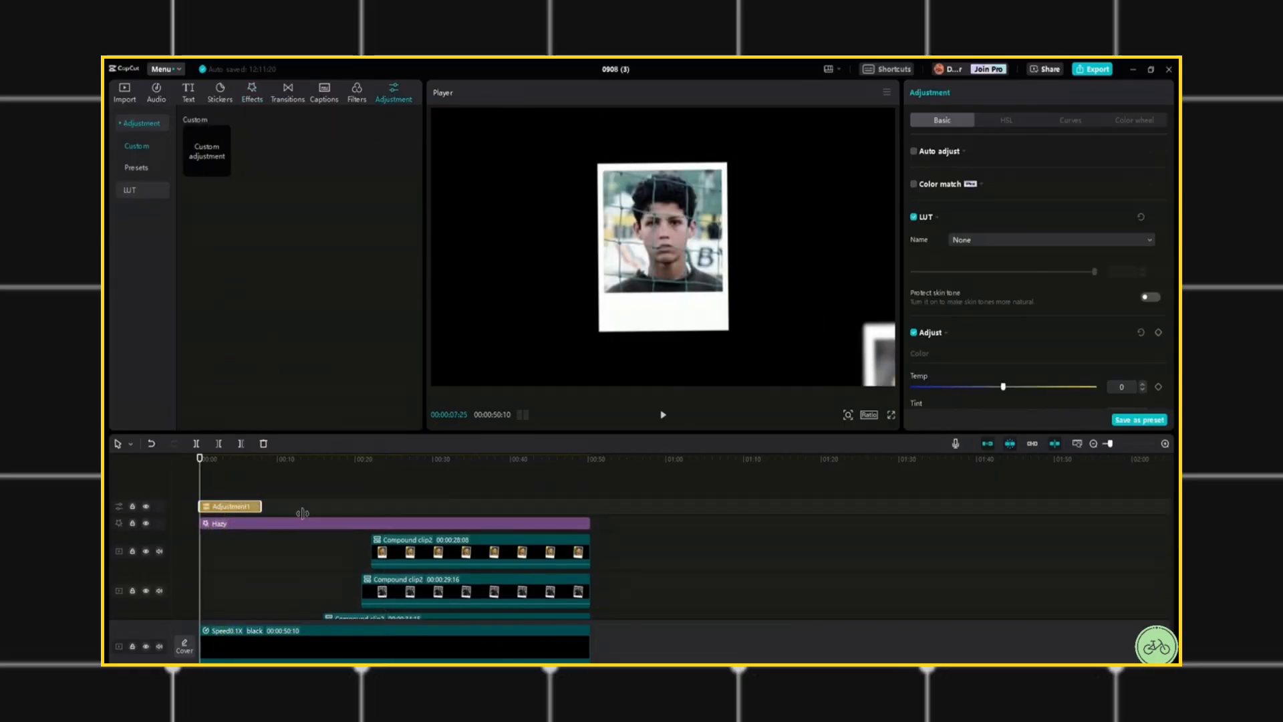
{"action": "left_click_drag", "start_coordinate": [302, 513], "coordinate": [591, 511]}
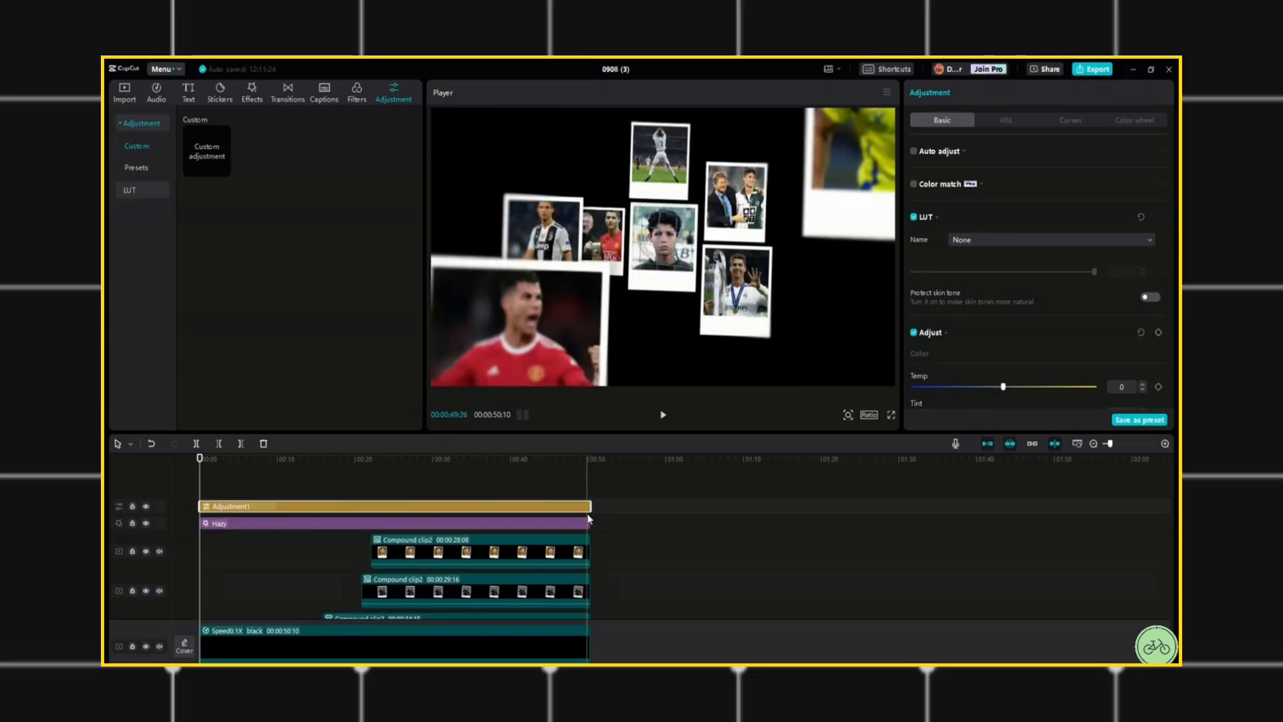
{"action": "scroll", "coordinate": [1007, 325], "scroll_direction": "down", "scroll_amount": 10}
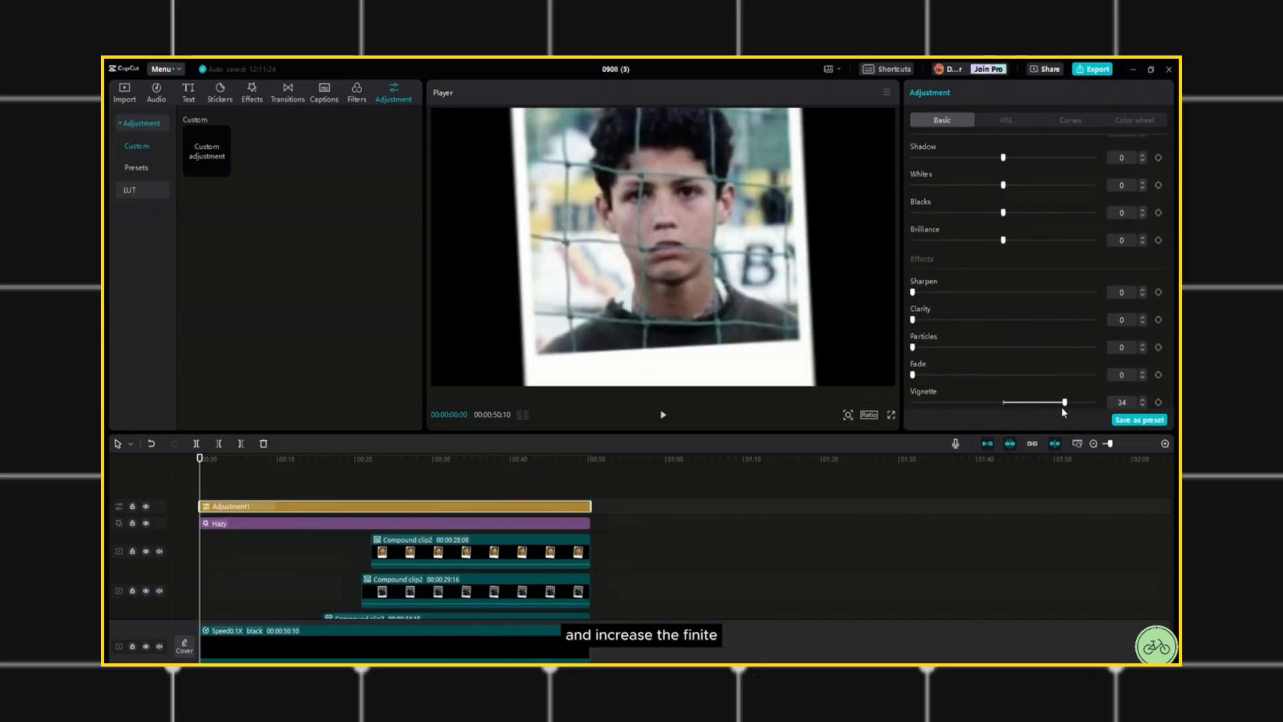
{"action": "left_click_drag", "start_coordinate": [1046, 404], "coordinate": [1037, 403]}
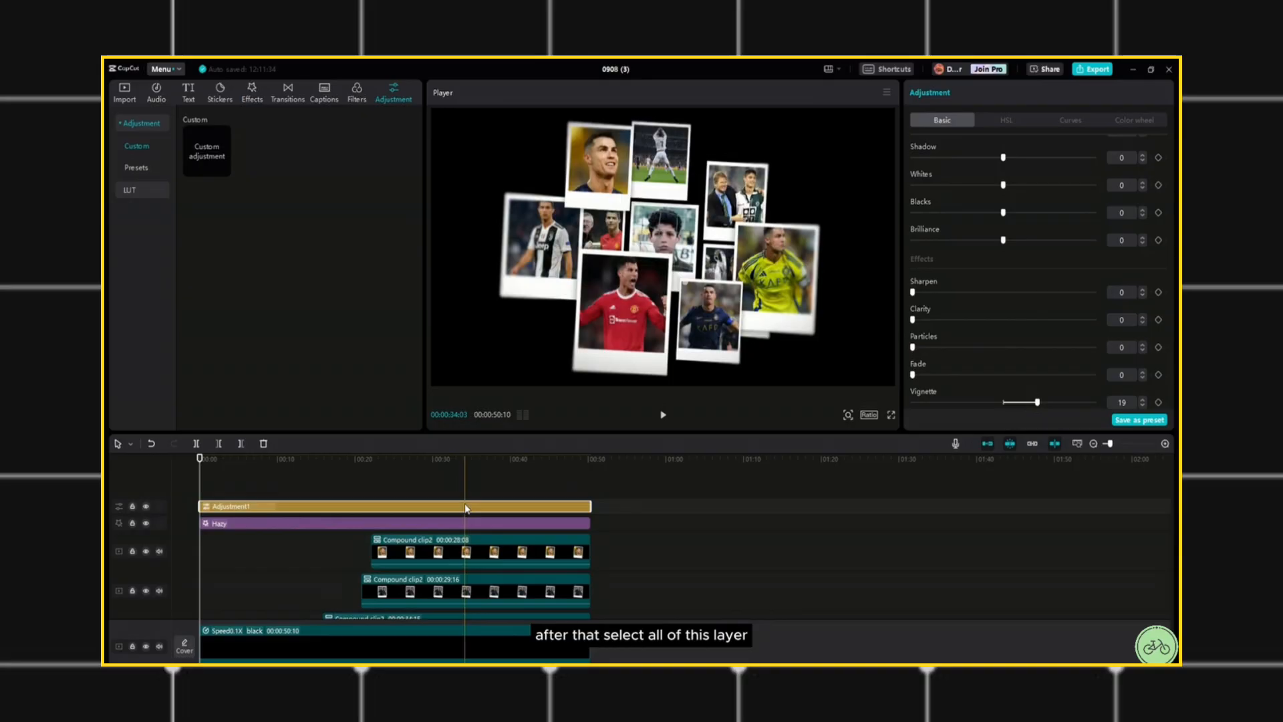
Combine all layers on the timeline into a single compound clip.
{"action": "key", "text": "ctrl+a"}
{"action": "right_click", "coordinate": [464, 512]}
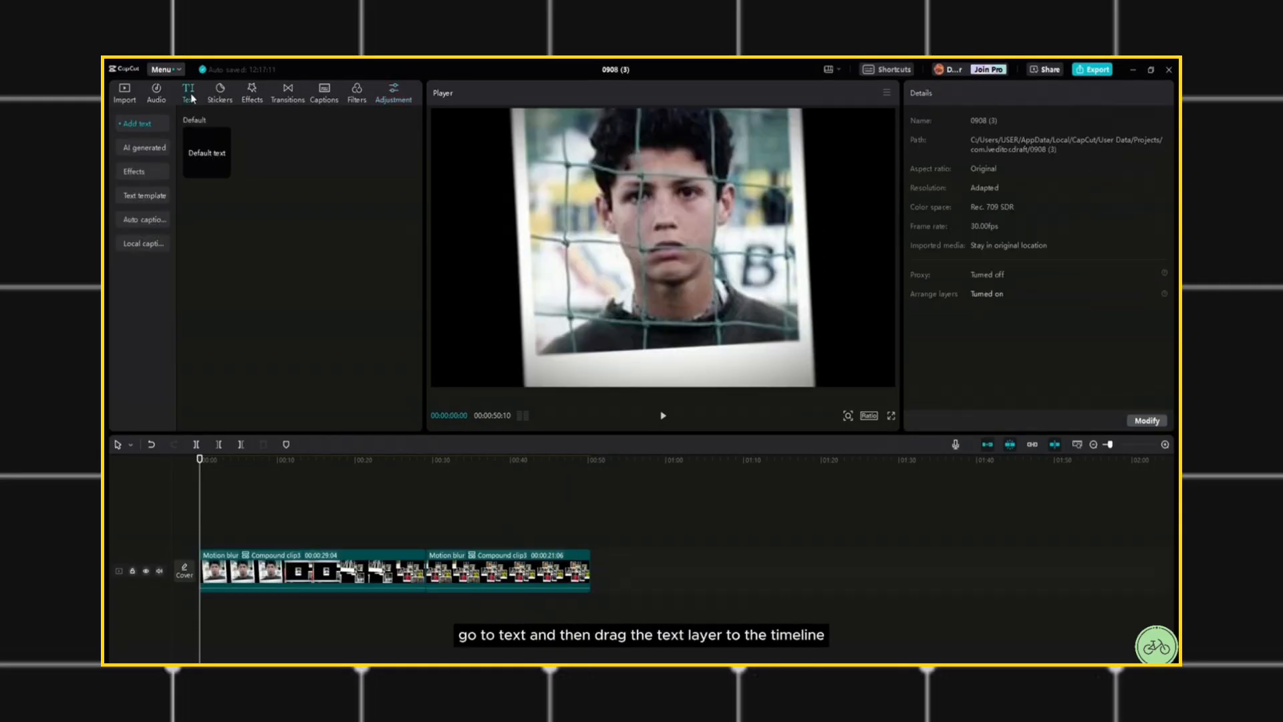
Add a text layer reading CR7 above the final part of the video, extend it to the video's end, and animate its entrance.
{"action": "mouse_move", "coordinate": [205, 152]}
{"action": "left_mouse_down"}
{"action": "mouse_move", "coordinate": [453, 567]}
{"action": "mouse_move", "coordinate": [438, 539]}
{"action": "left_mouse_up"}
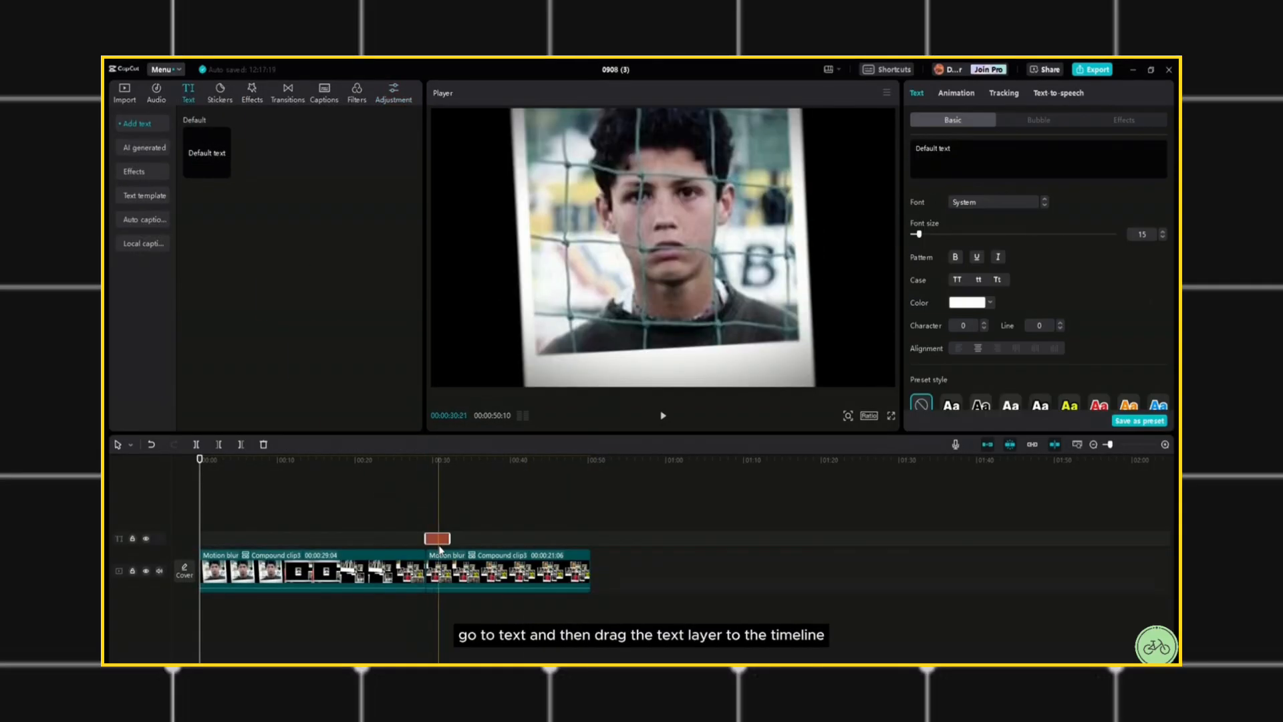
{"action": "left_click_drag", "start_coordinate": [582, 536], "coordinate": [590, 538]}
{"action": "left_click", "coordinate": [955, 155]}
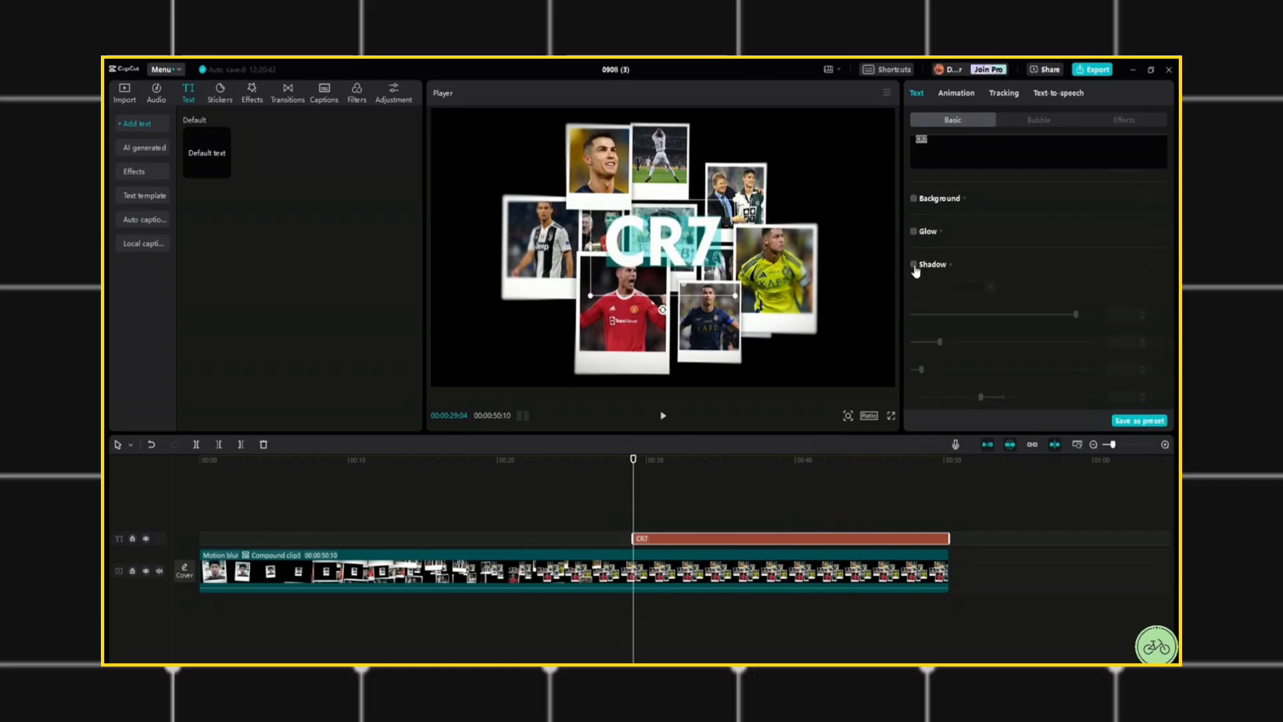
{"action": "left_click", "coordinate": [961, 96]}
{"action": "left_click", "coordinate": [929, 375]}
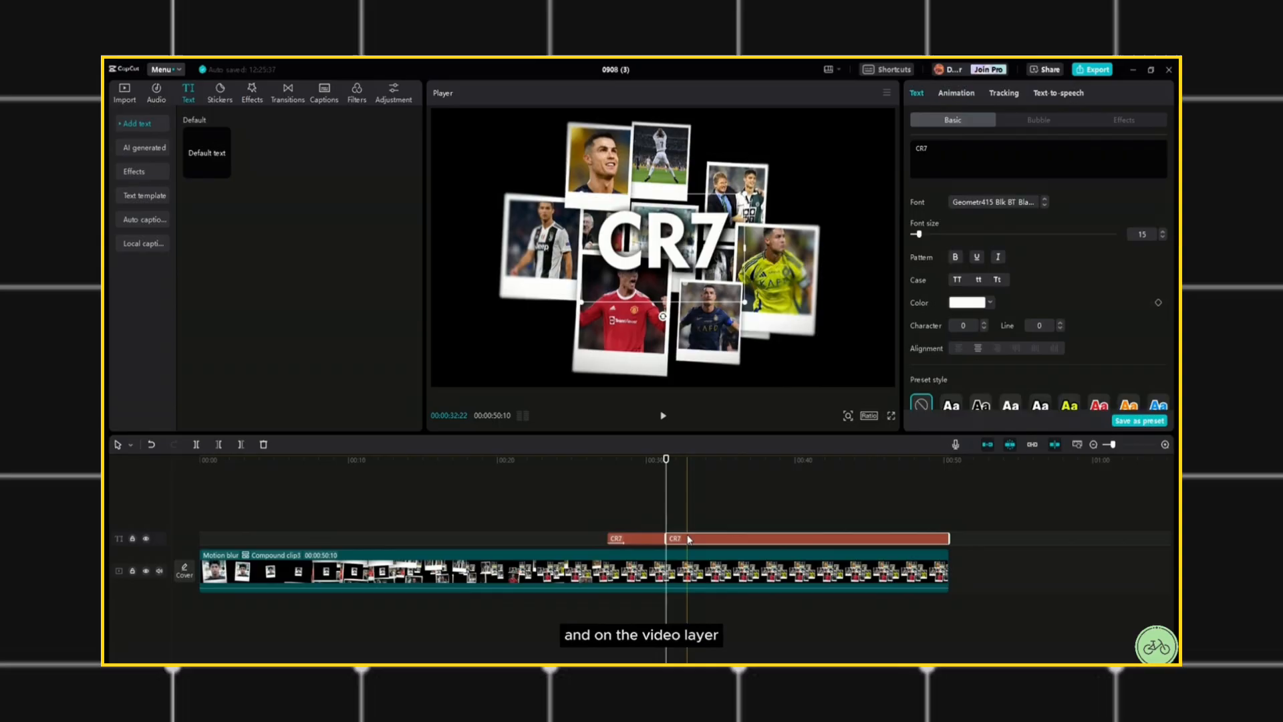
Turn the second CR7 text segment, starting at 00:00:31:10, into a compound clip.
{"action": "right_click", "coordinate": [689, 539]}
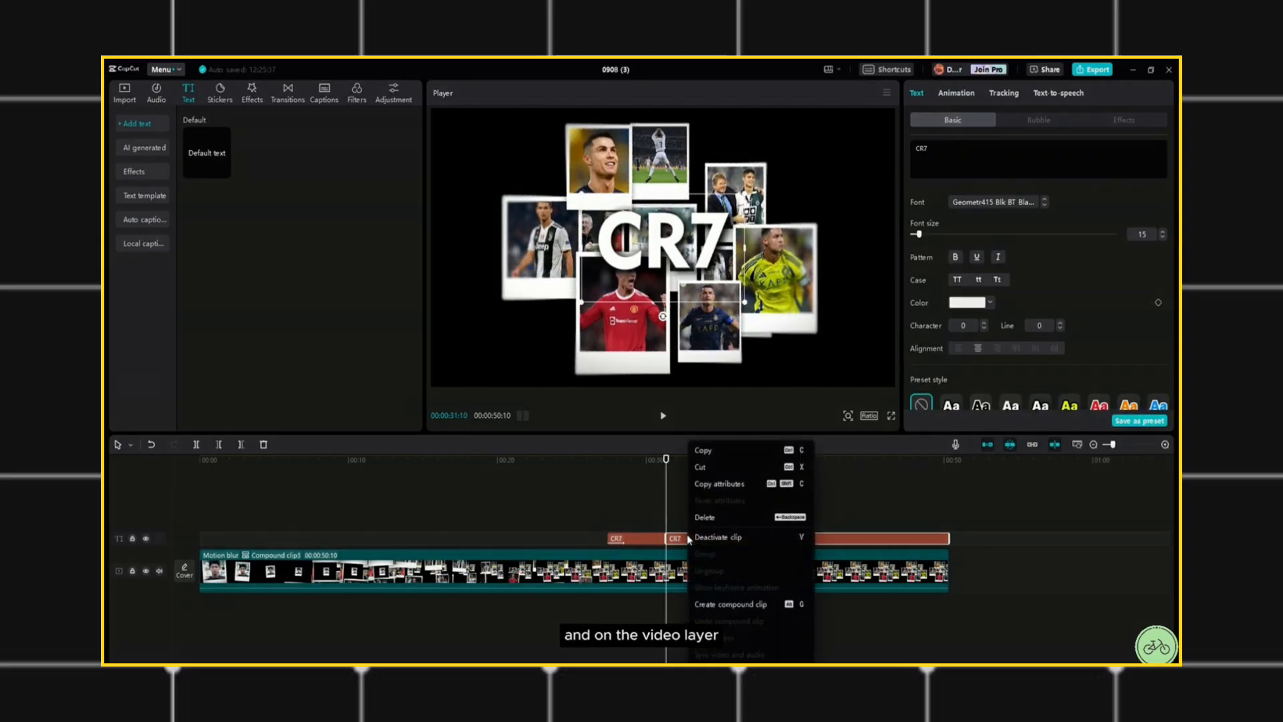
{"action": "left_click", "coordinate": [738, 604]}
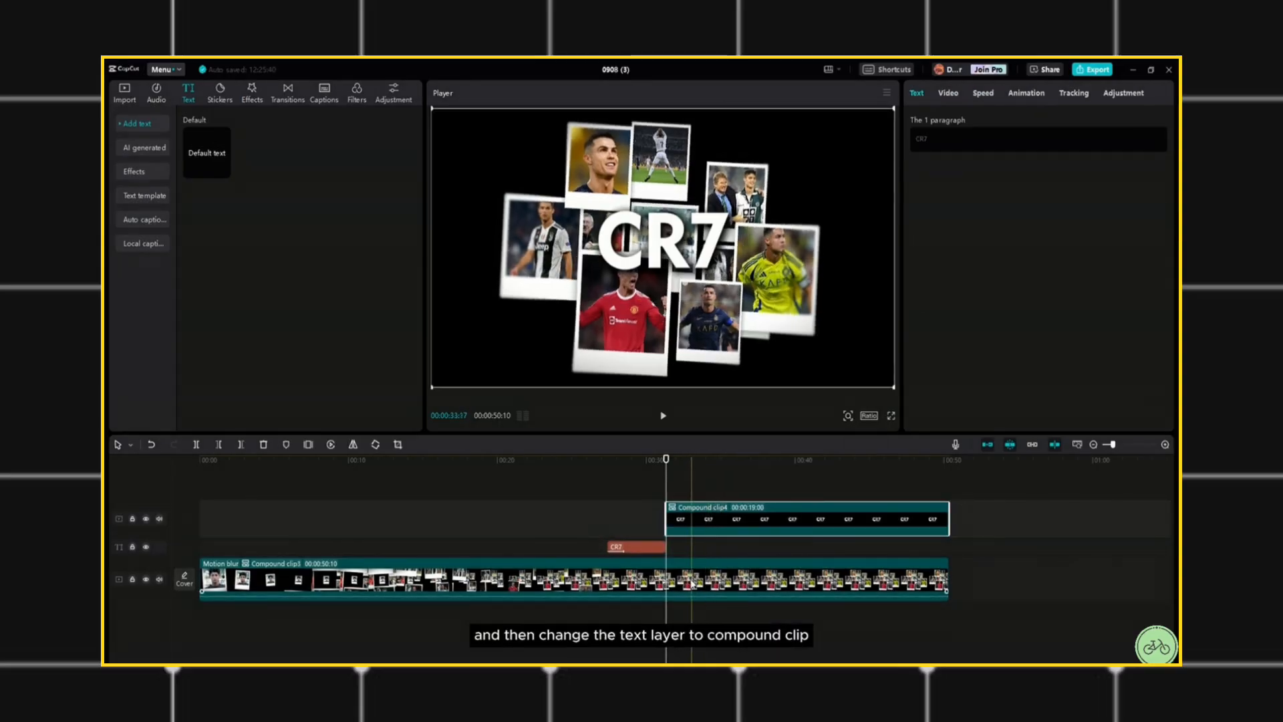
Split the video at 00:00:31:10 and place its second part above the CR7 compound clip with the Multiply blend mode.
{"action": "left_click", "coordinate": [690, 583]}
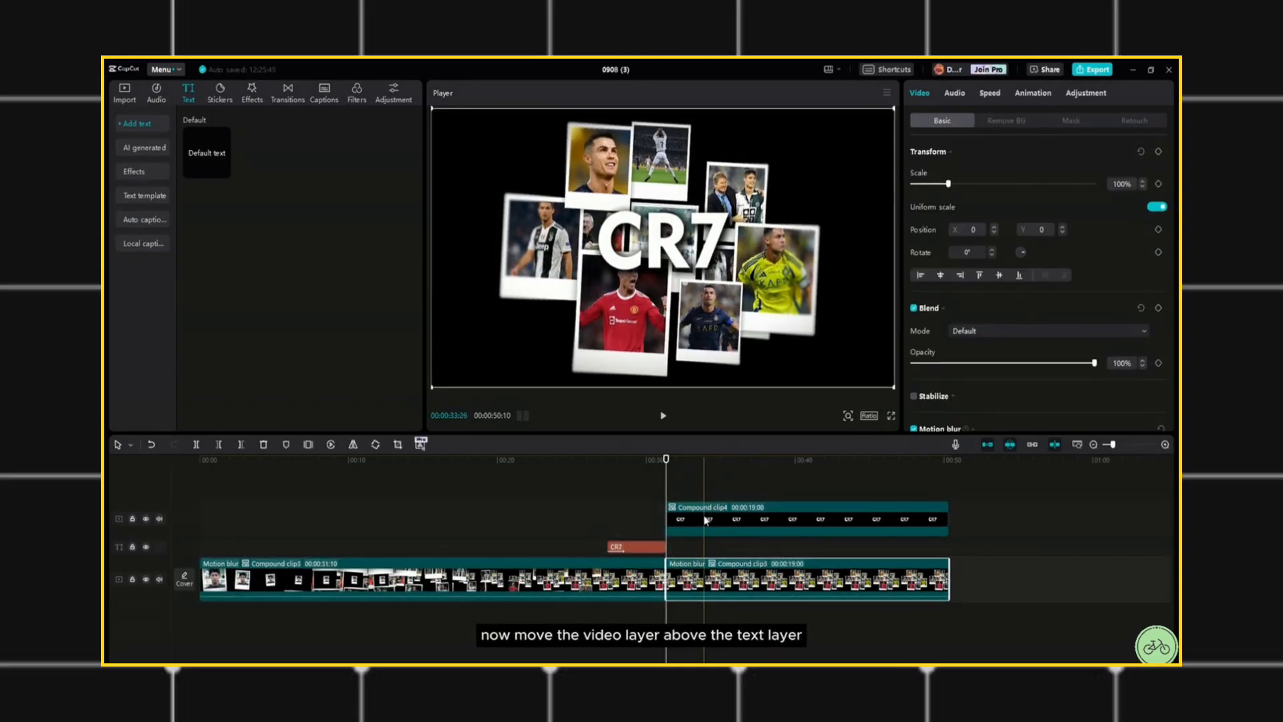
{"action": "left_click_drag", "start_coordinate": [706, 580], "coordinate": [761, 490]}
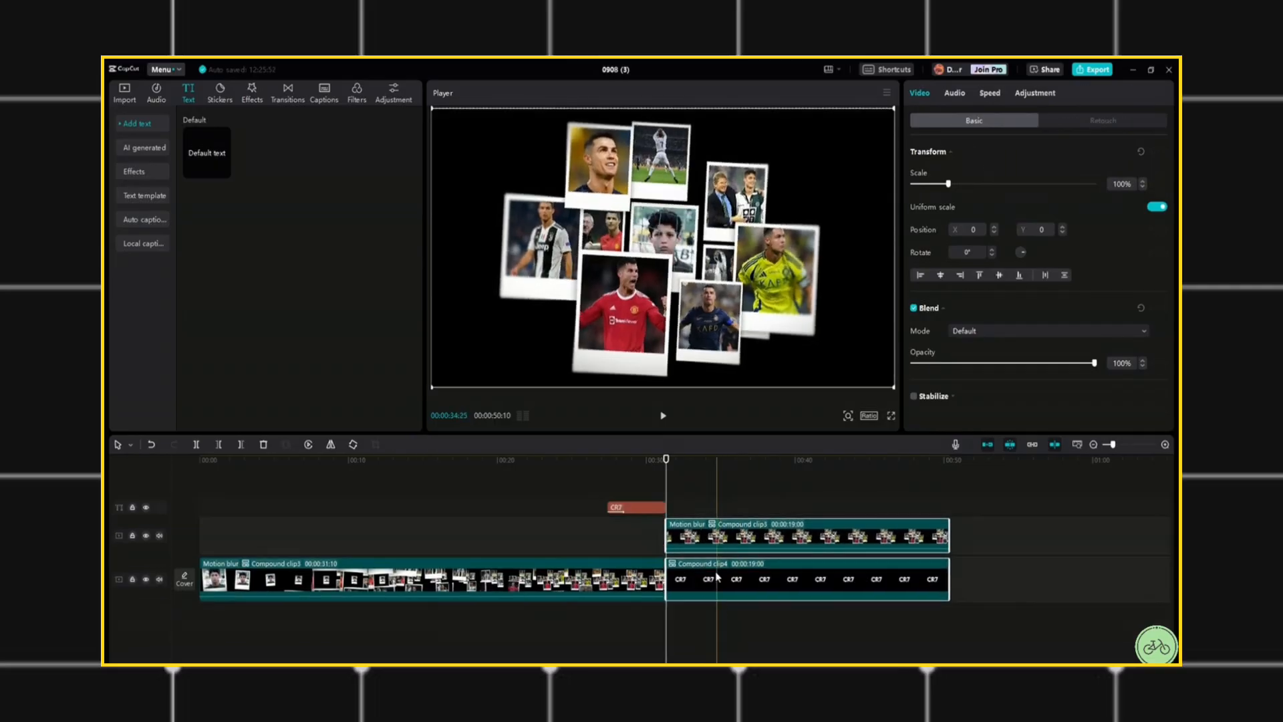
{"action": "left_click", "coordinate": [976, 331]}
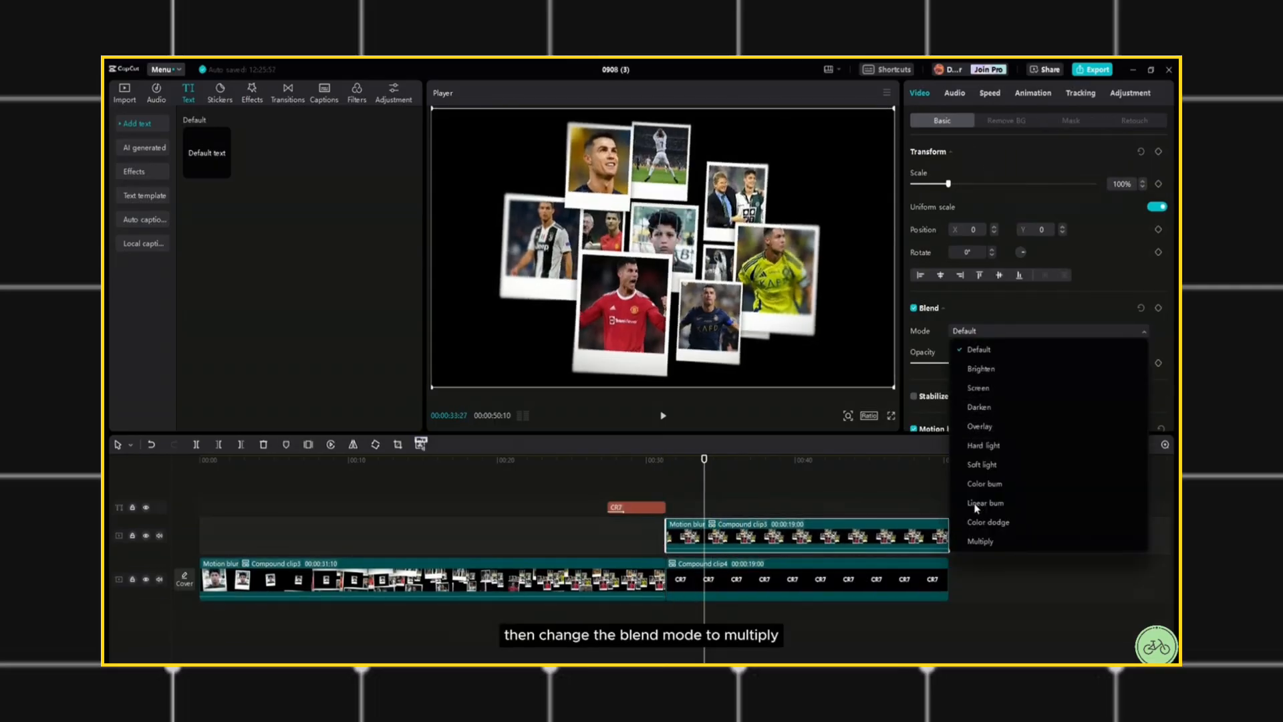
{"action": "left_click", "coordinate": [973, 541]}
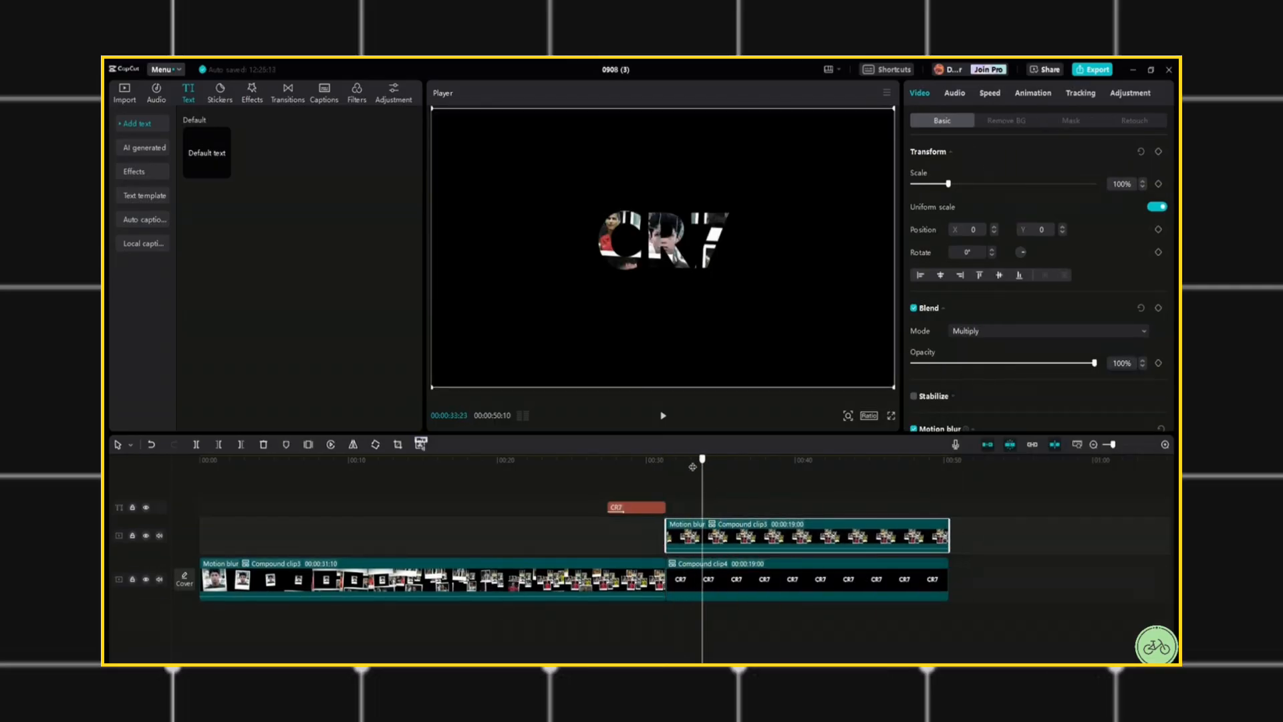
Change the text inside the CR7 compound clip to RONALDO and return to the main timeline.
{"action": "double_click", "coordinate": [699, 580]}
{"action": "left_click", "coordinate": [484, 539]}
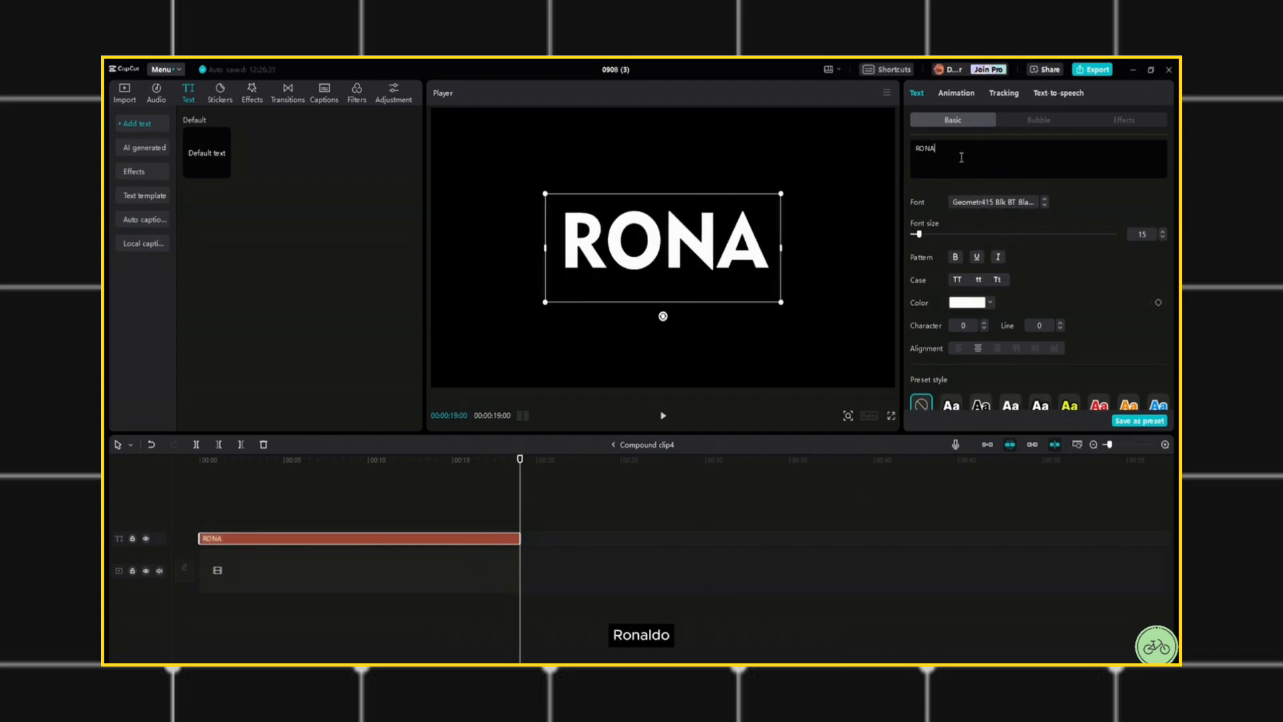
{"action": "left_click", "coordinate": [615, 445]}
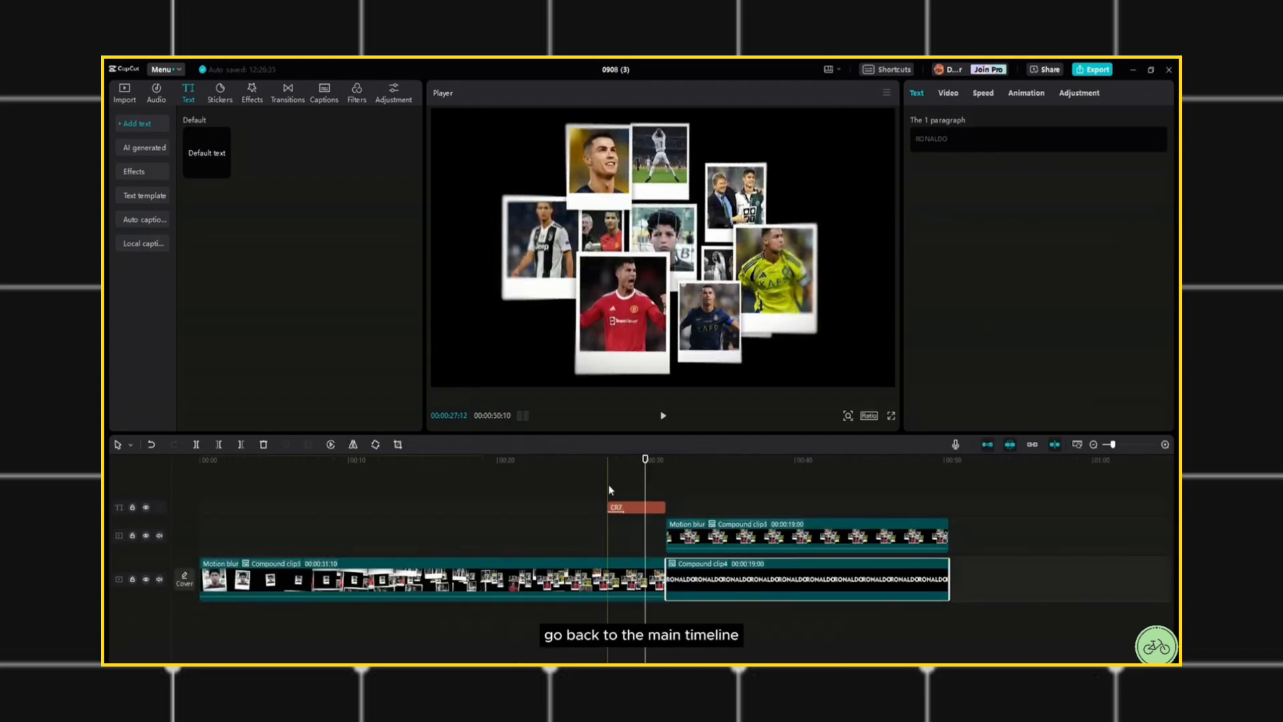
Trim the RONALDO text clip and the video segment above it so both end at 00:00:36:27.
{"action": "left_click_drag", "start_coordinate": [646, 470], "coordinate": [747, 587]}
{"action": "left_click", "coordinate": [737, 491]}
{"action": "key", "text": "w"}
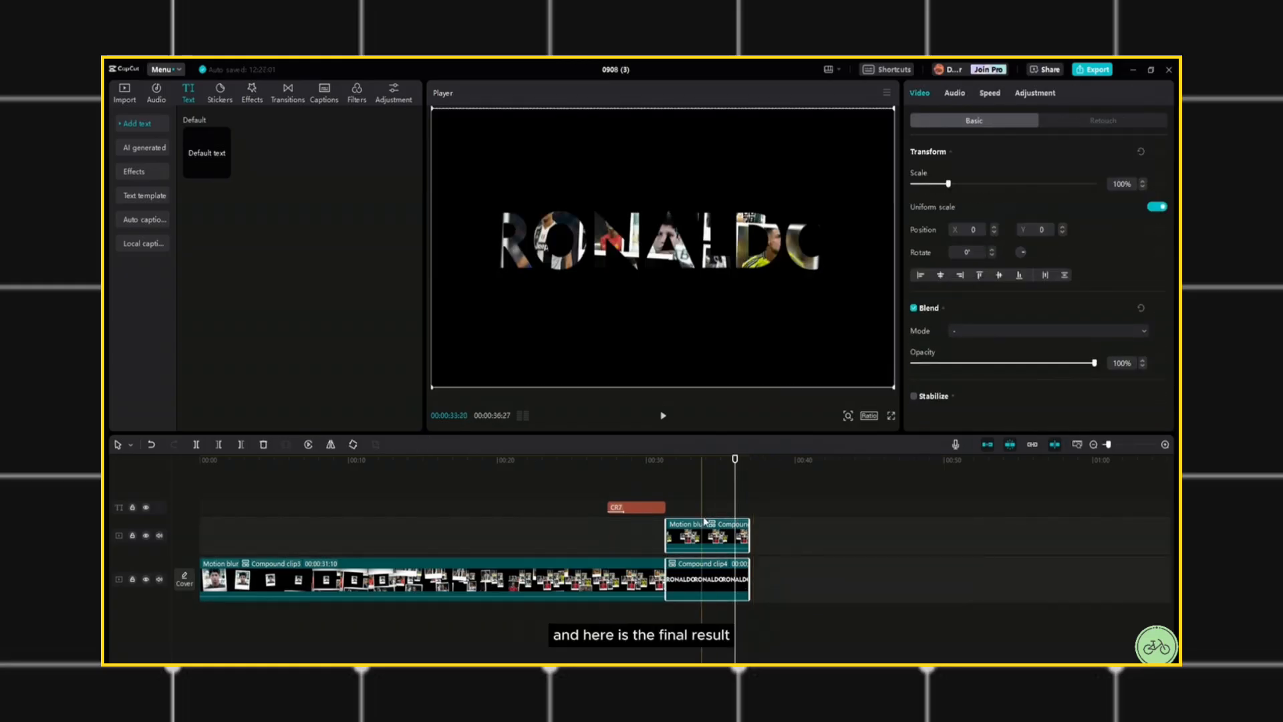